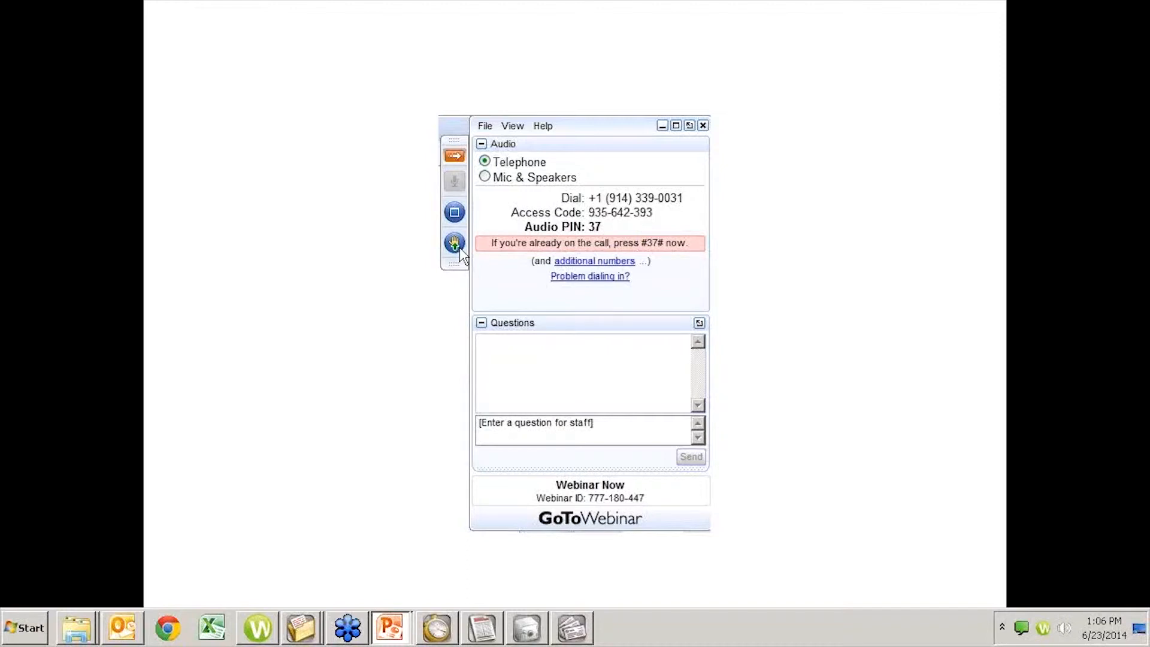
- Leave the slide show and switch to the APS task folders window
key(alt+Tab)
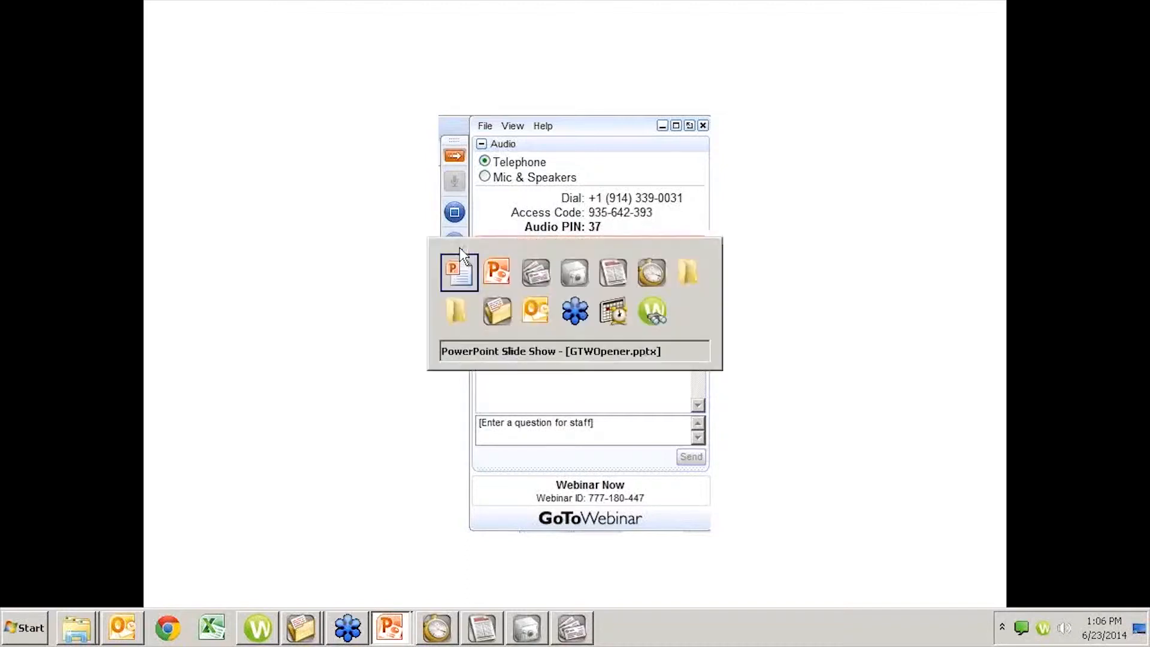
key(alt+Tab)
key(alt+Tab)
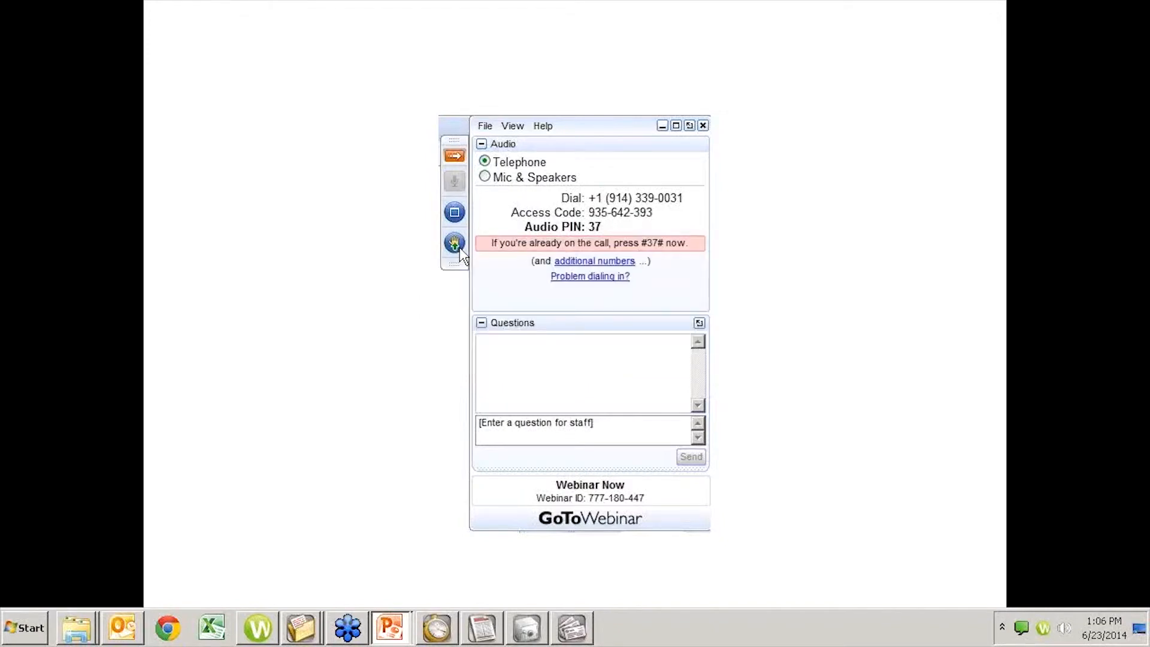
key(Escape)
key(alt+Tab)
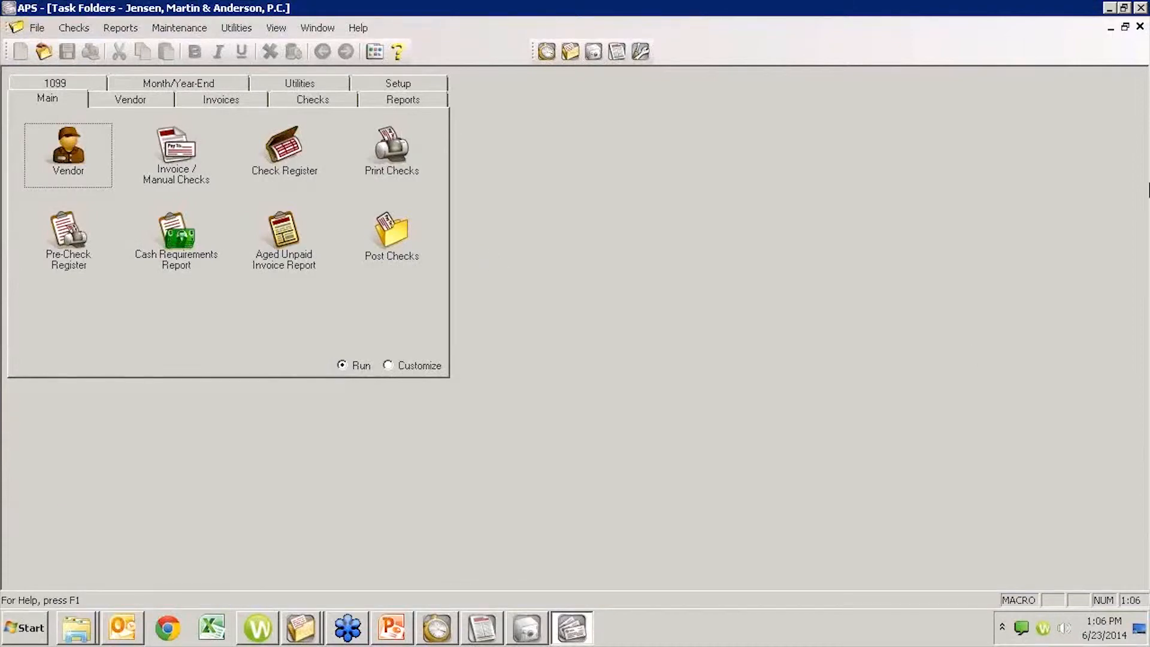
click(349, 636)
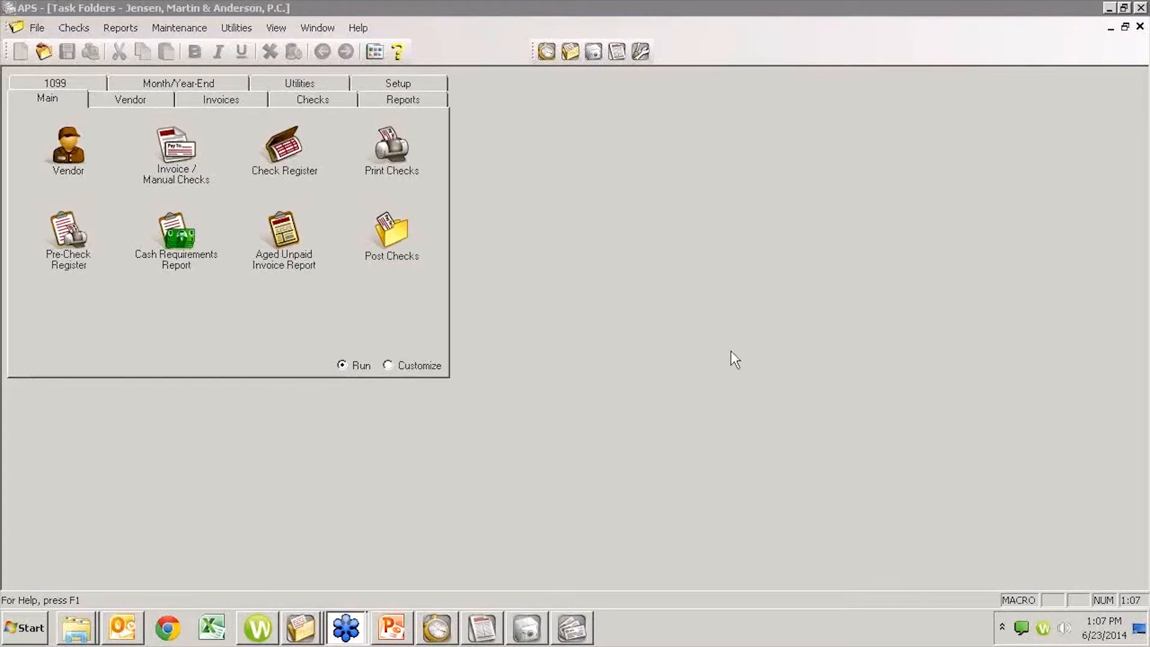
click(707, 364)
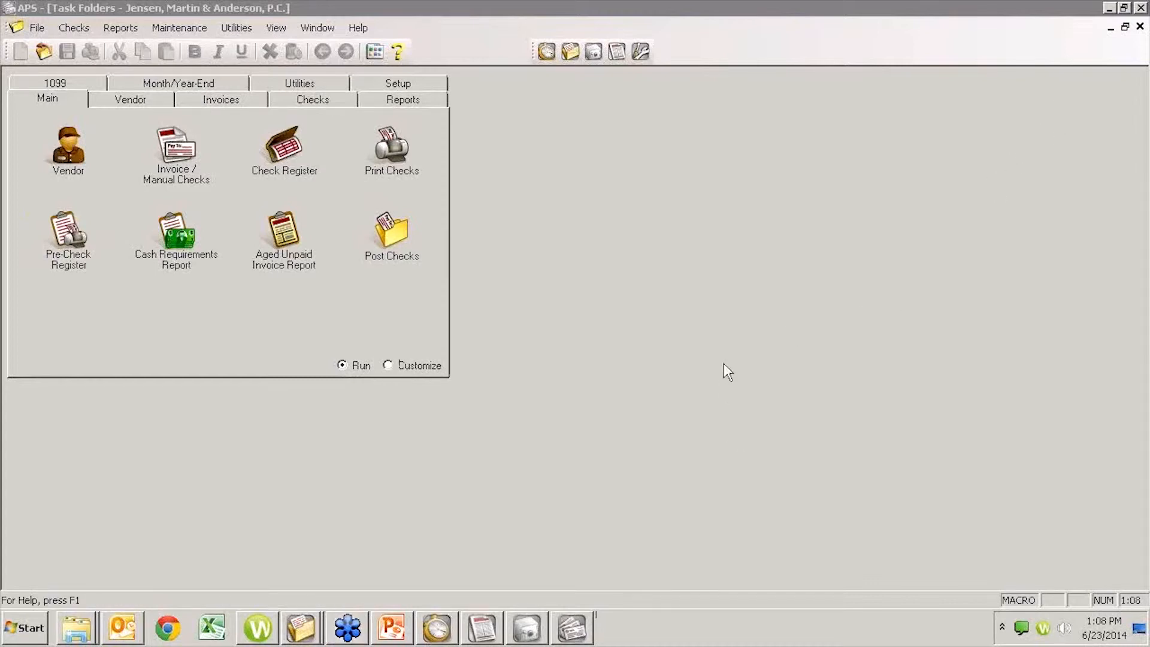
- Switch to GLS and open the Chart of Accounts
click(482, 627)
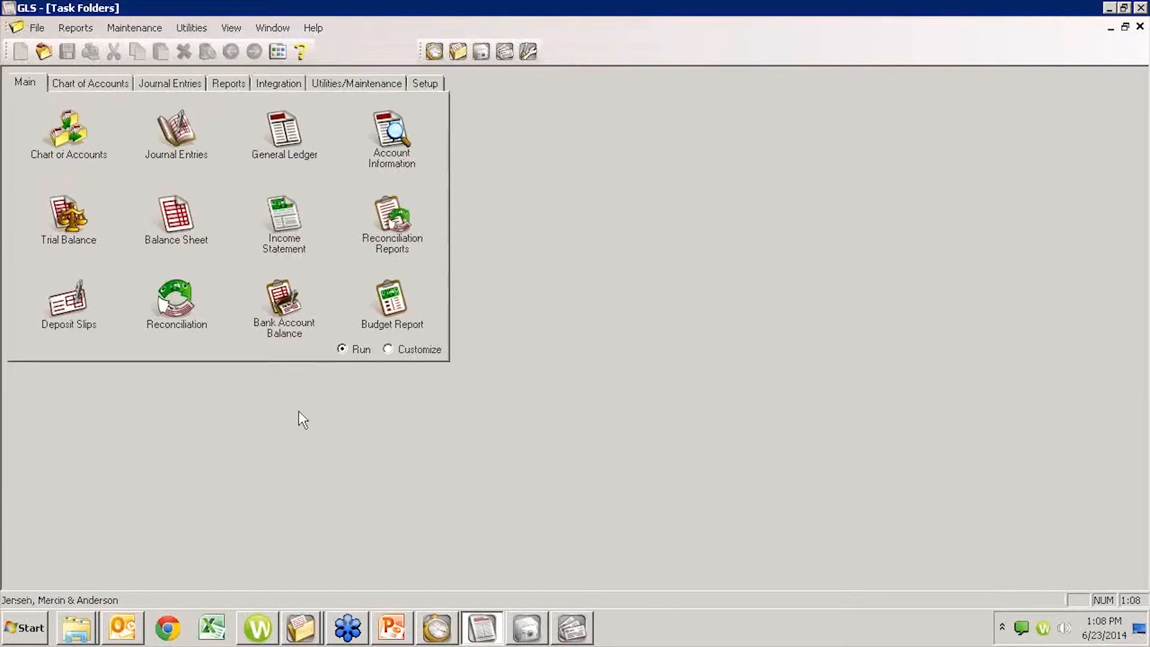
click(75, 133)
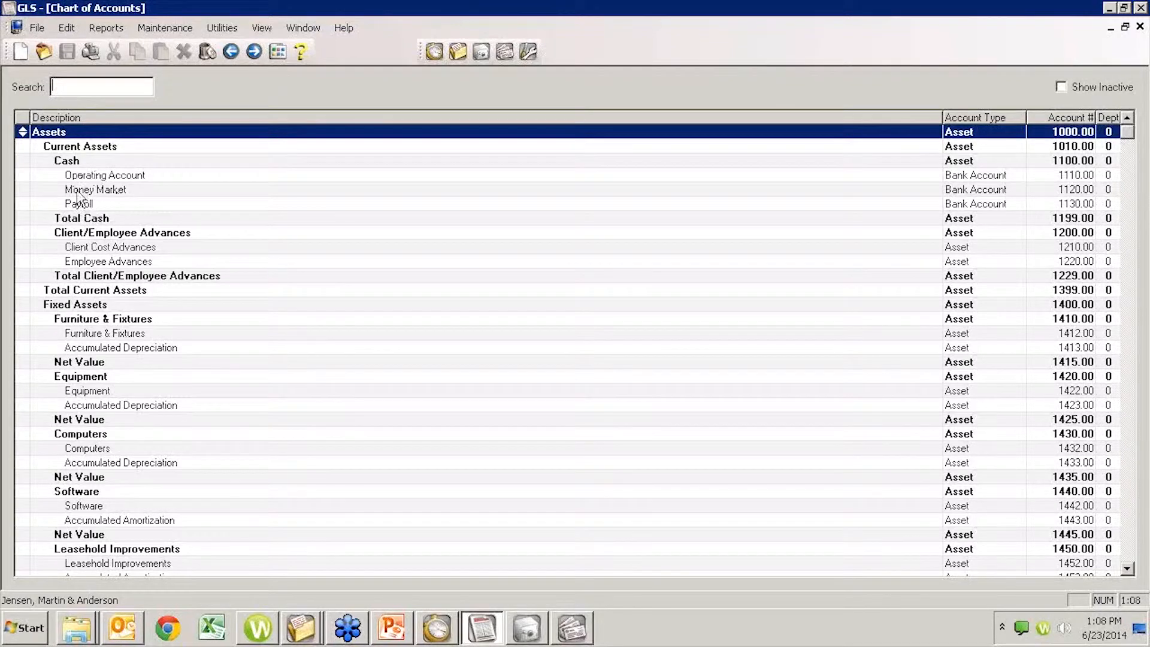
click(22, 52)
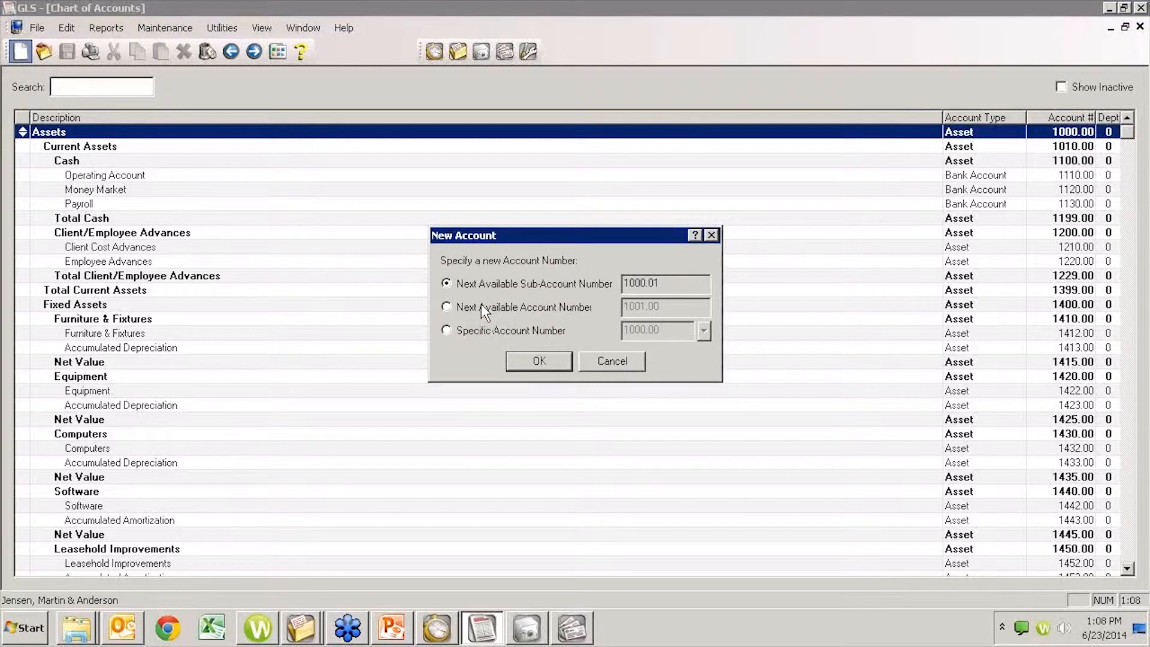
click(614, 360)
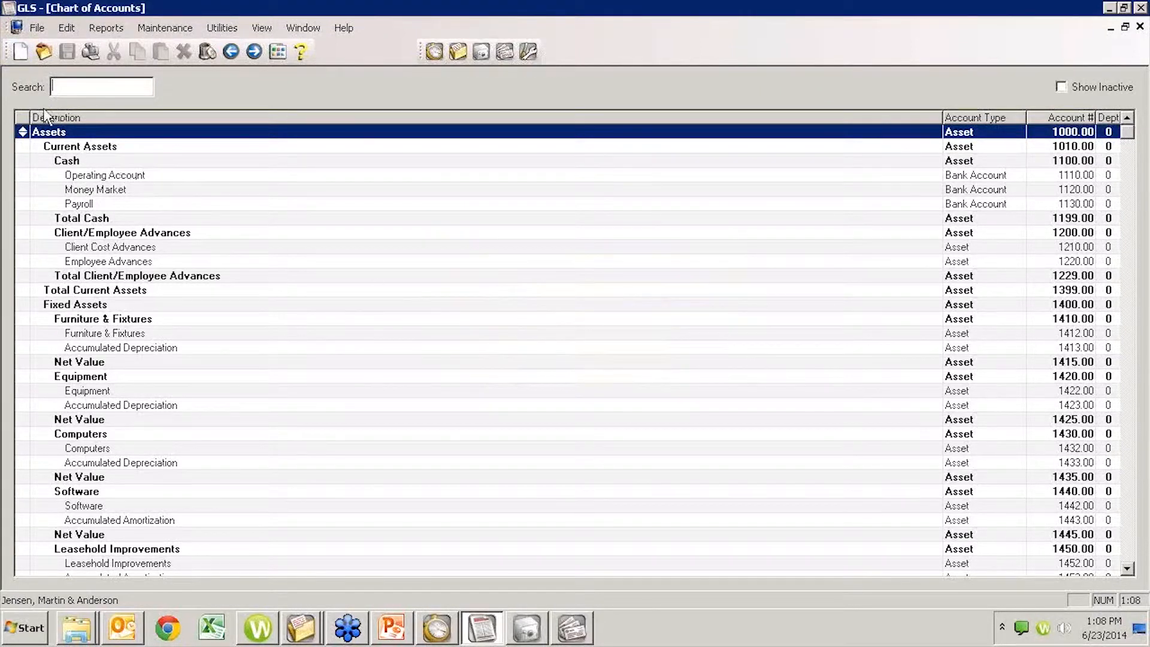
- Start a new account under the Cash heading and try the specific account number 1140.00
click(71, 163)
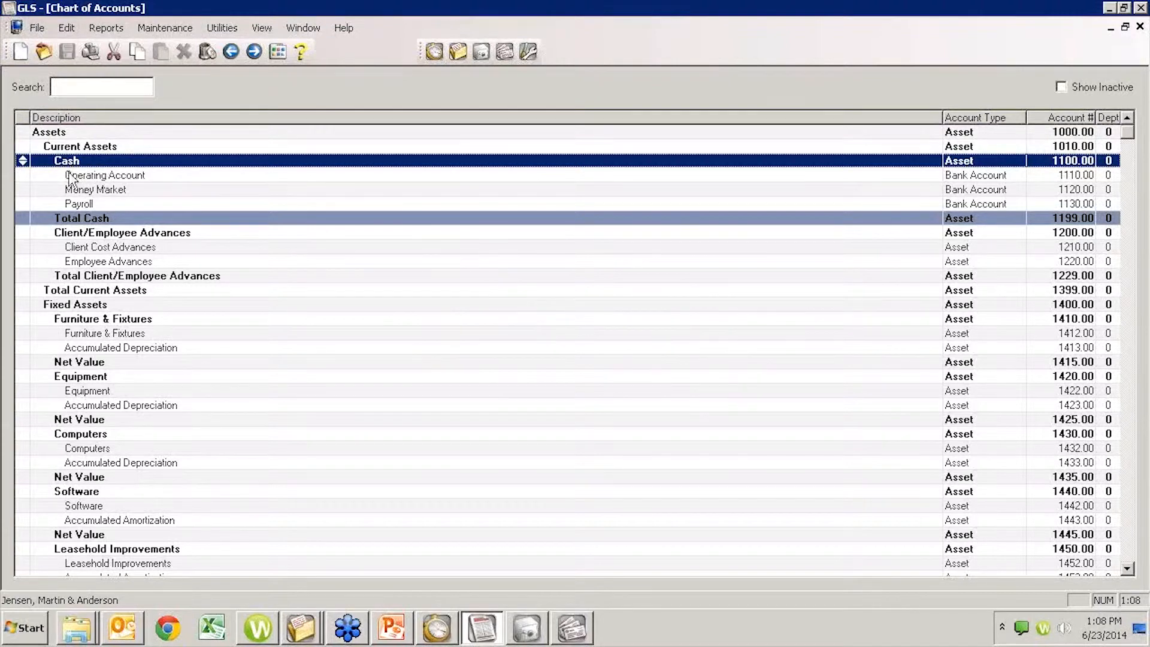
click(22, 53)
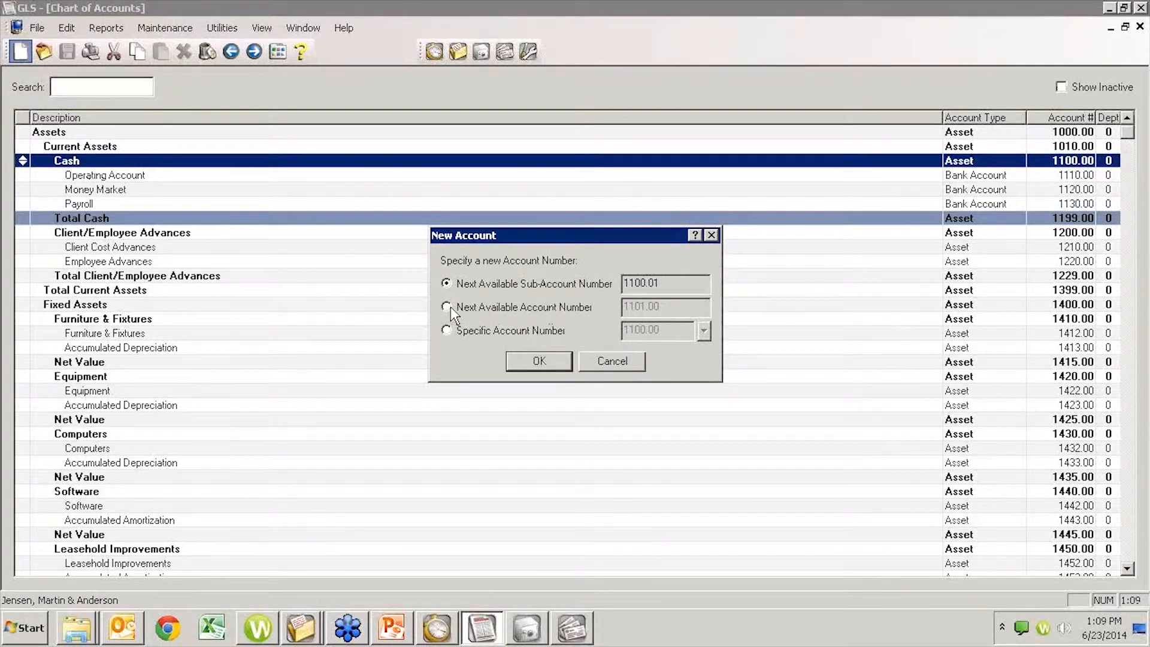
click(445, 331)
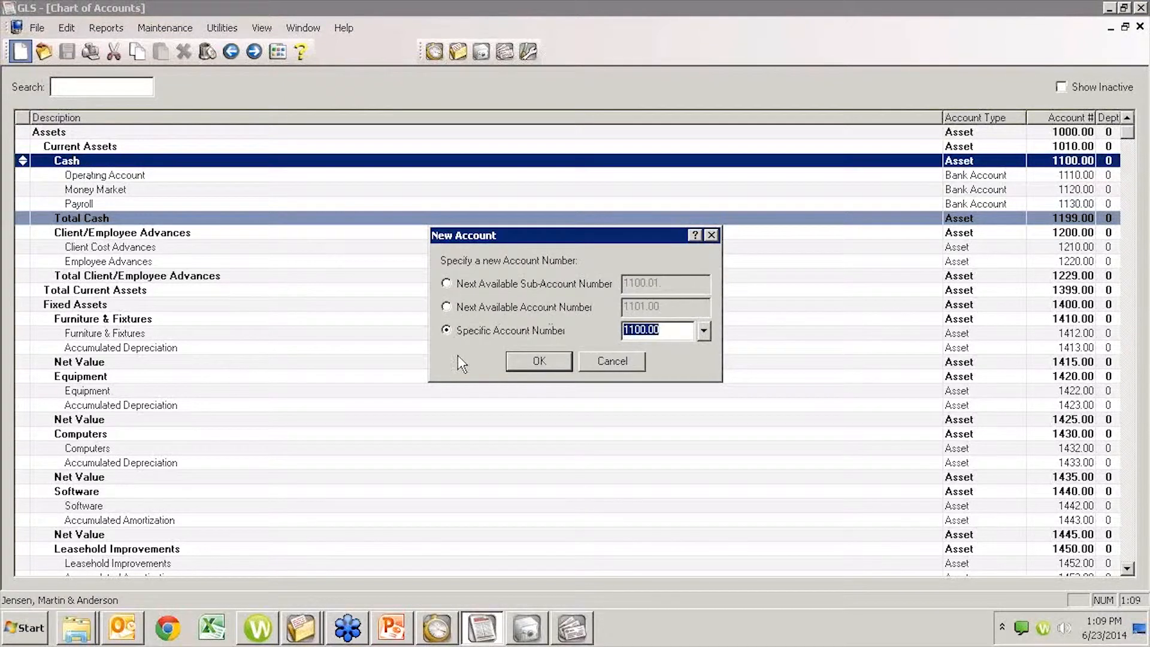
text(1140.00)
click(540, 361)
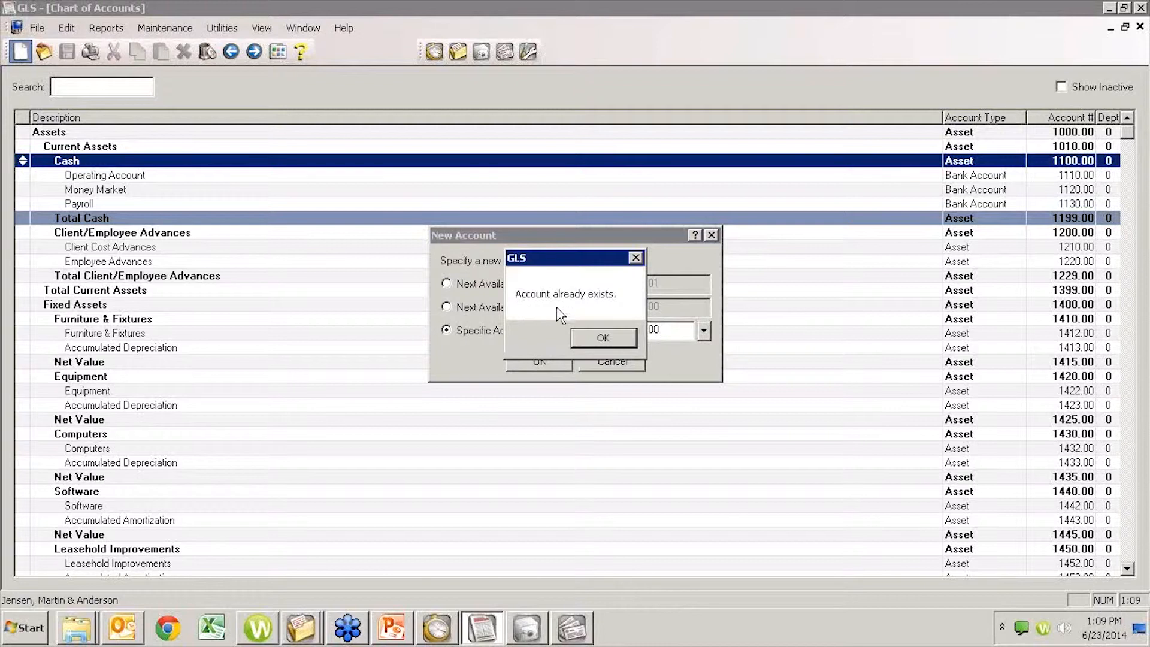
click(580, 339)
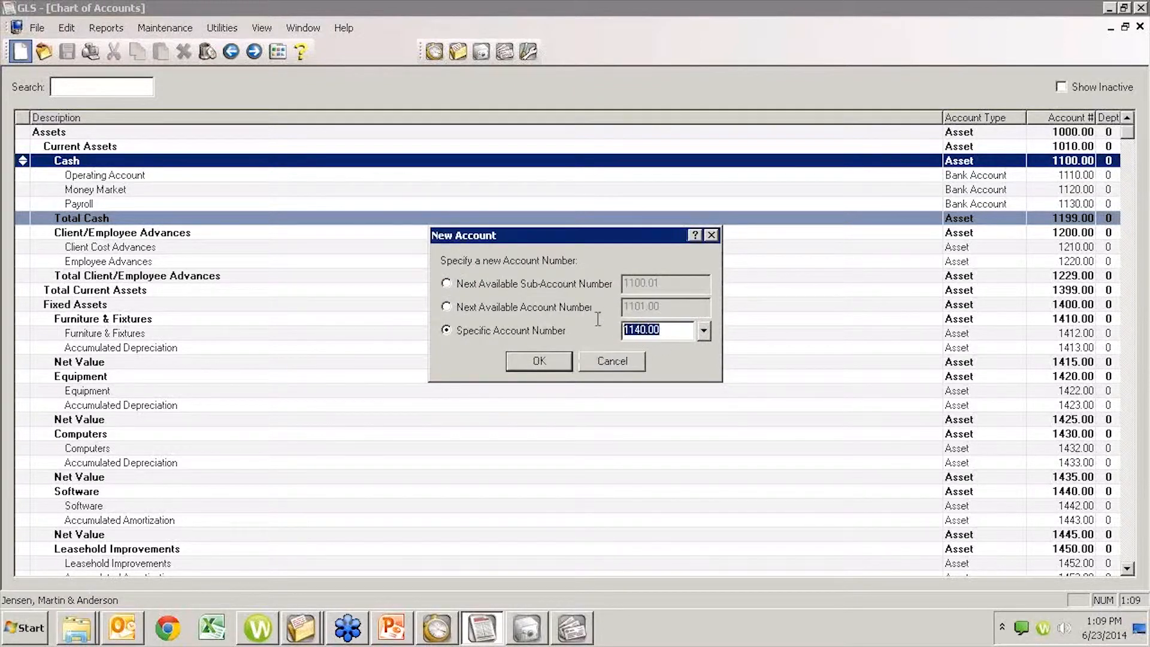
- Set the new account's specific account number to 1125 and continue to its setup
text(1125)
click(542, 362)
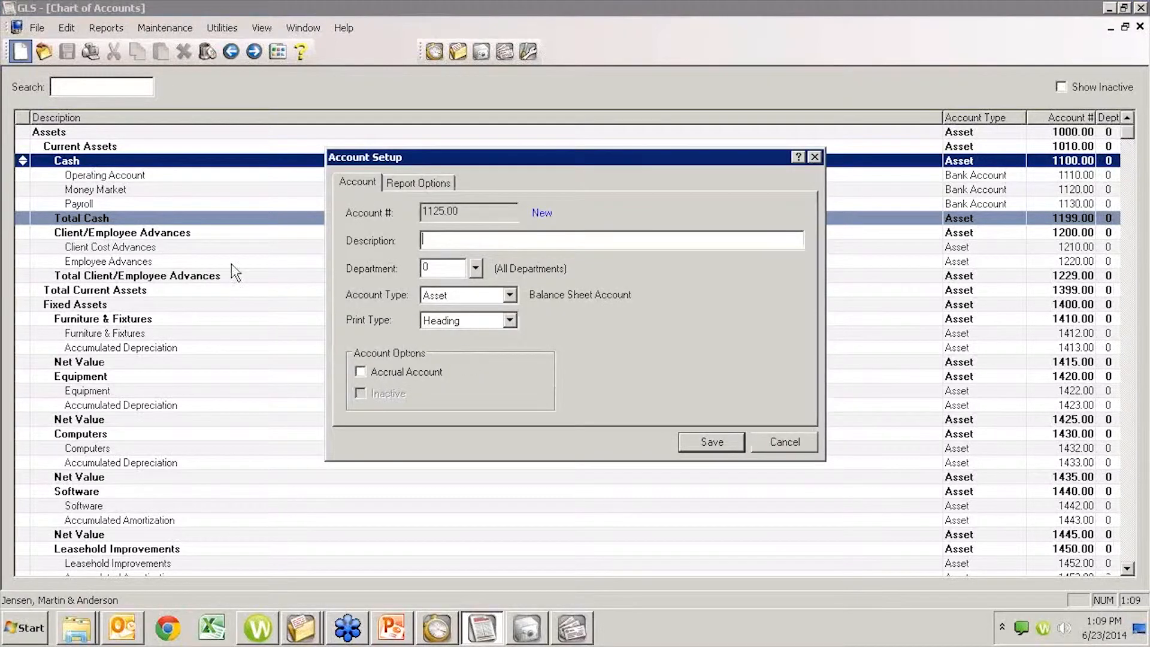
- Describe the account as New Bank Account and set its print type to Detail
text(New Bank Account)
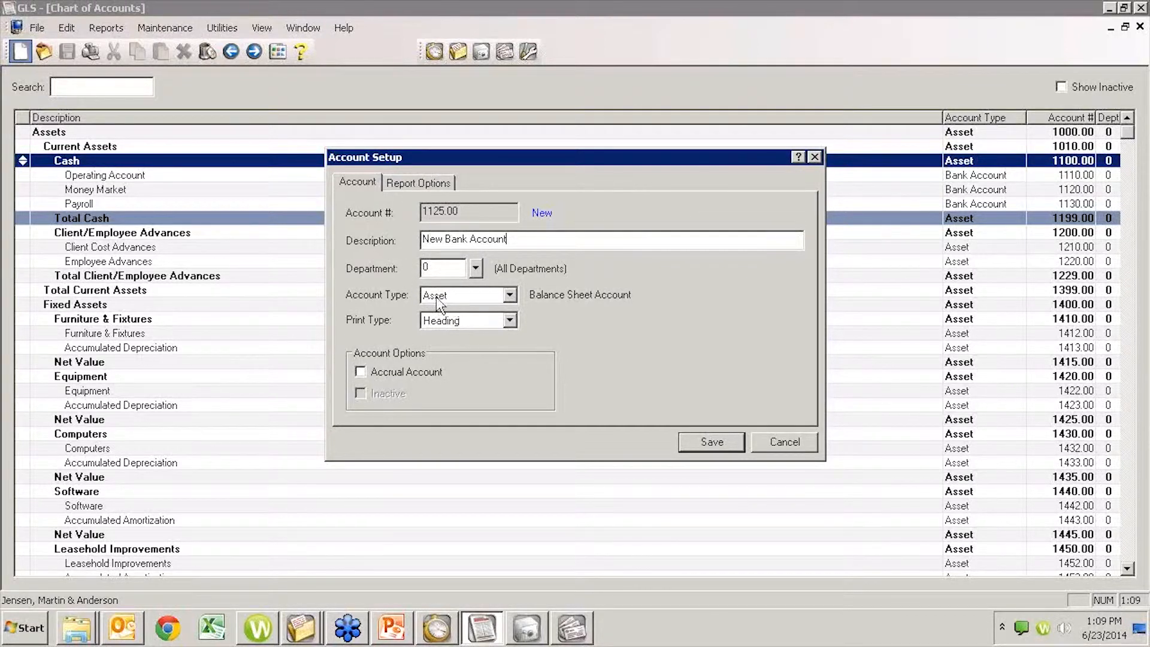
click(509, 321)
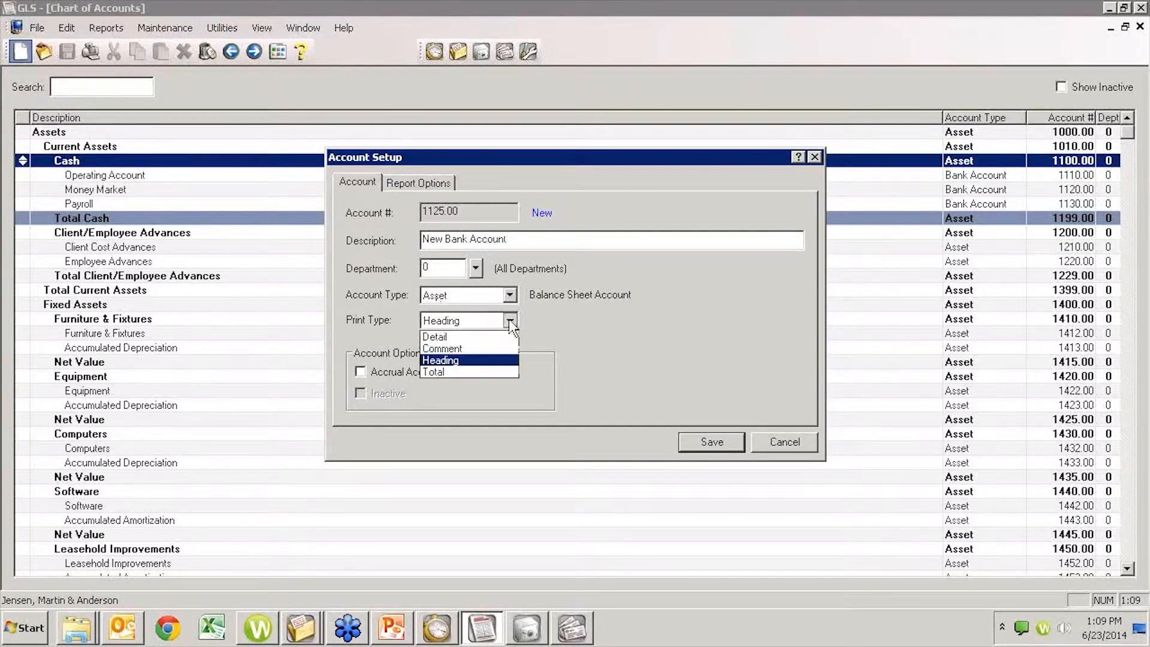
click(446, 337)
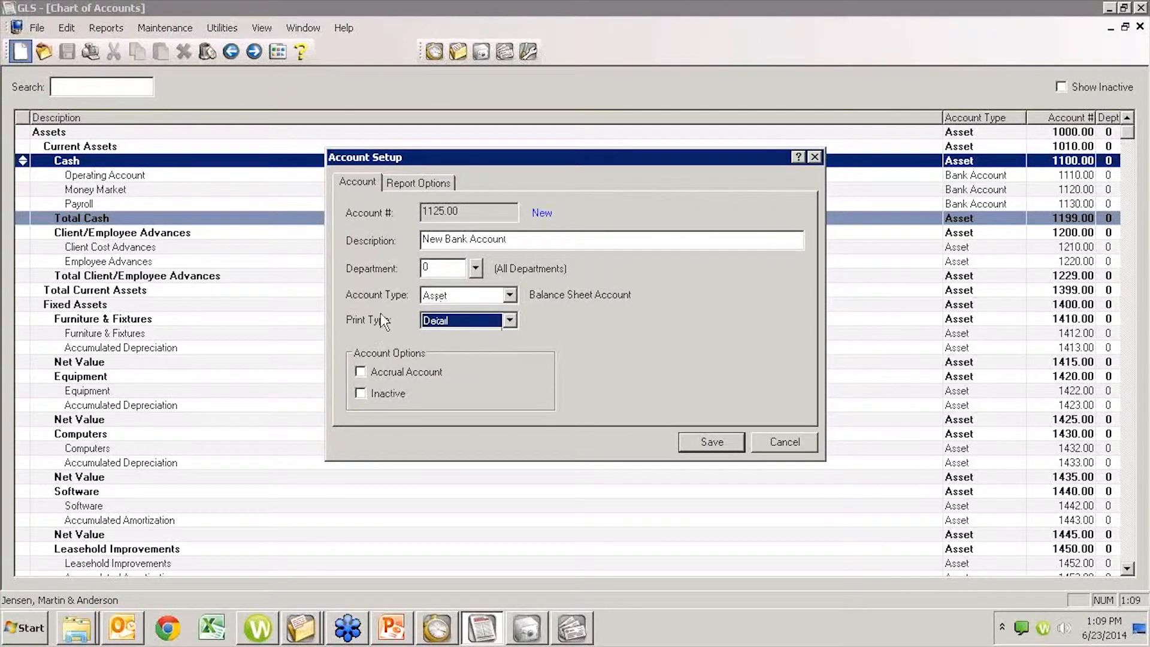
- Check the report options, save the new account, and move it directly below Money Market in the Cash group
click(405, 187)
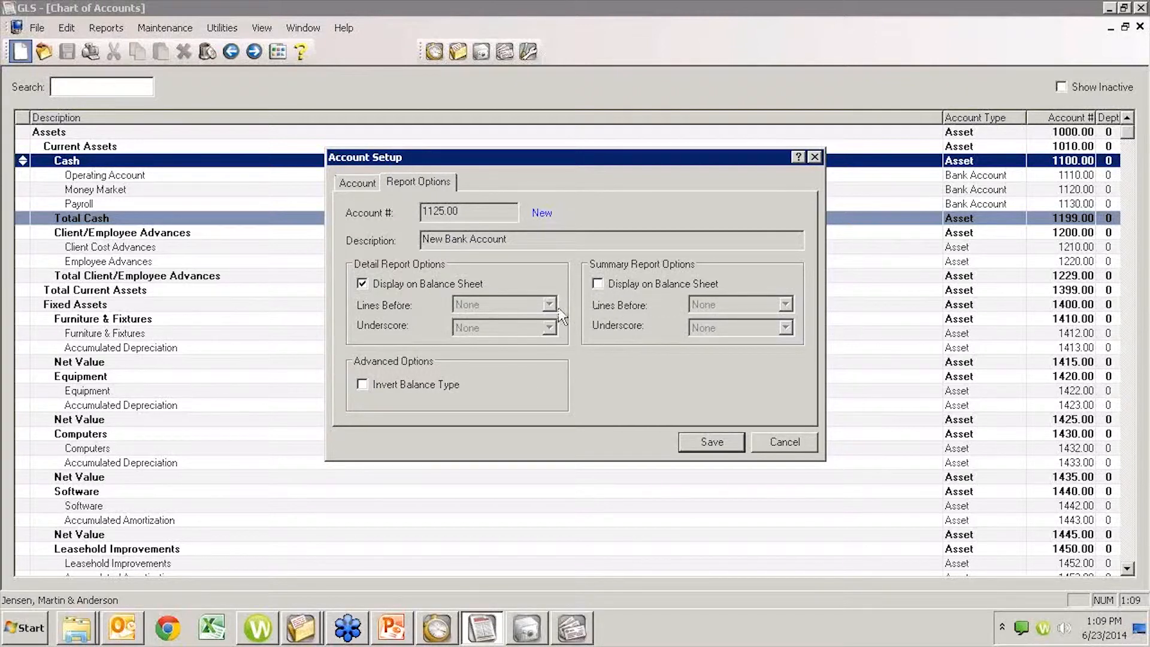
click(366, 182)
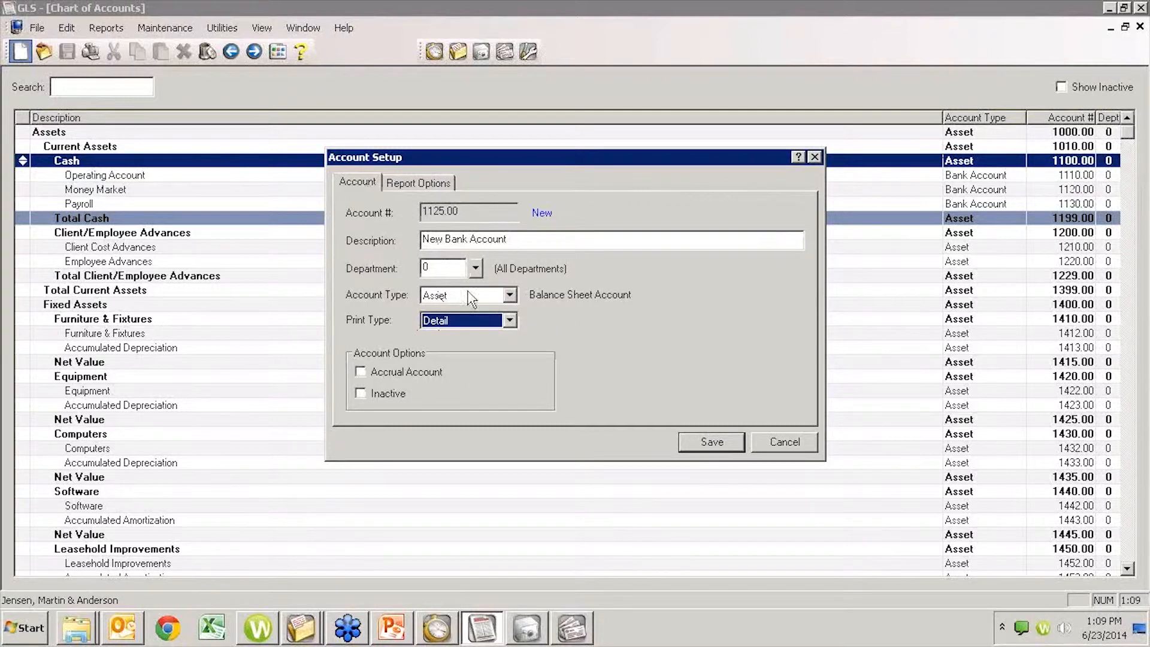
click(696, 444)
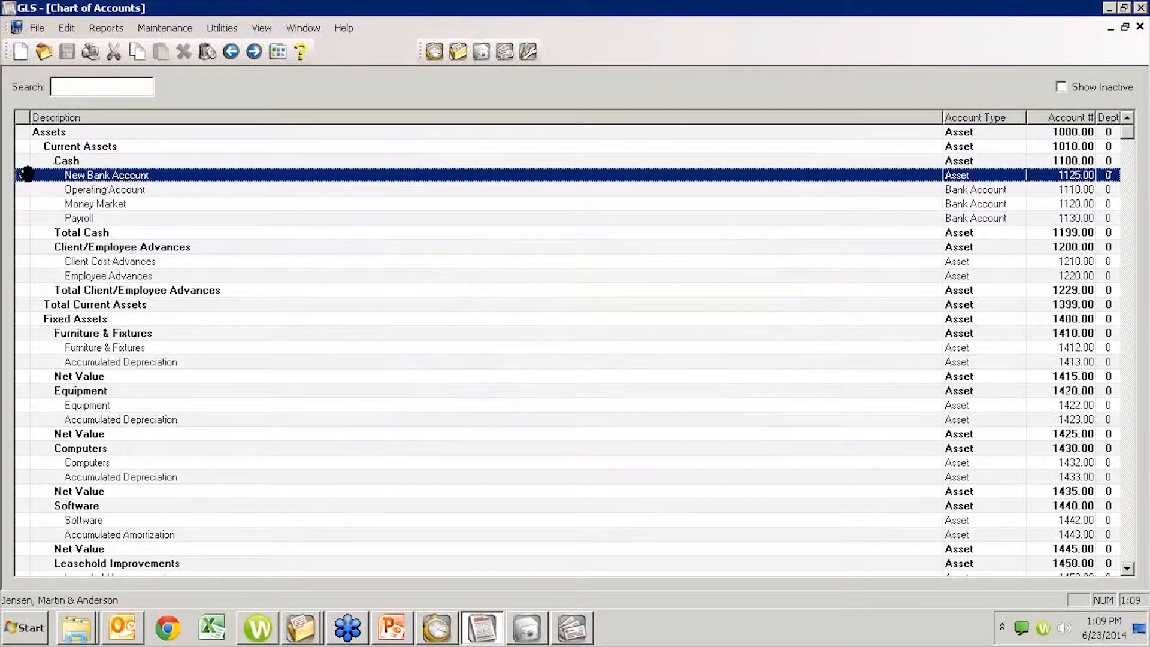
drag(22, 177, 25, 204)
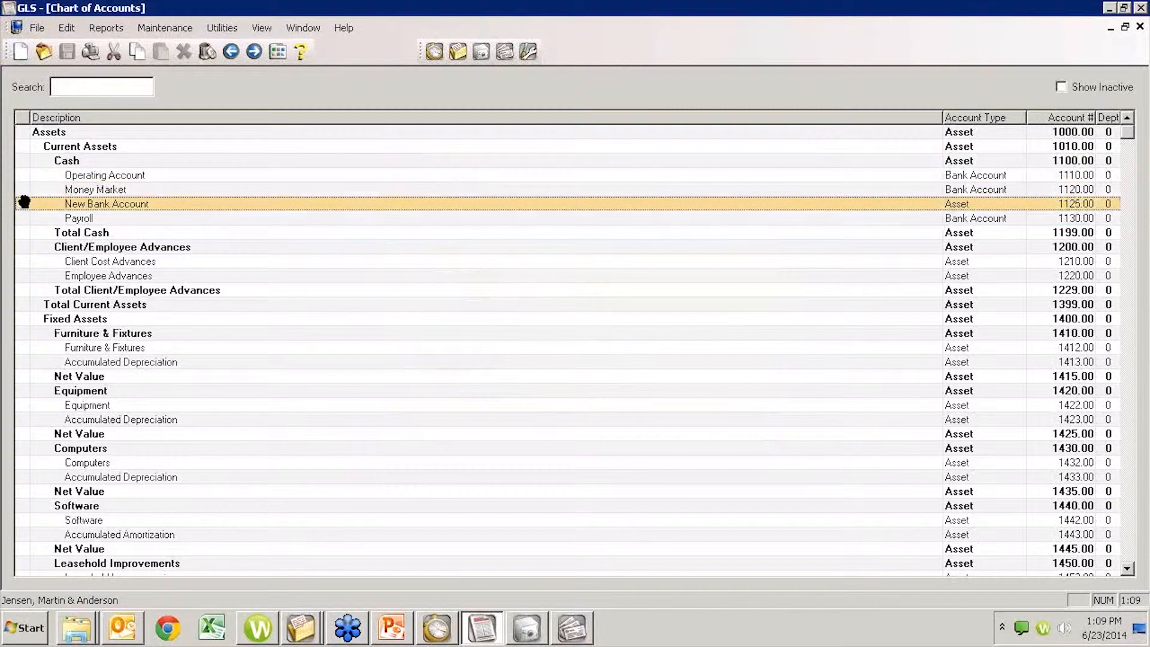
double_click(126, 207)
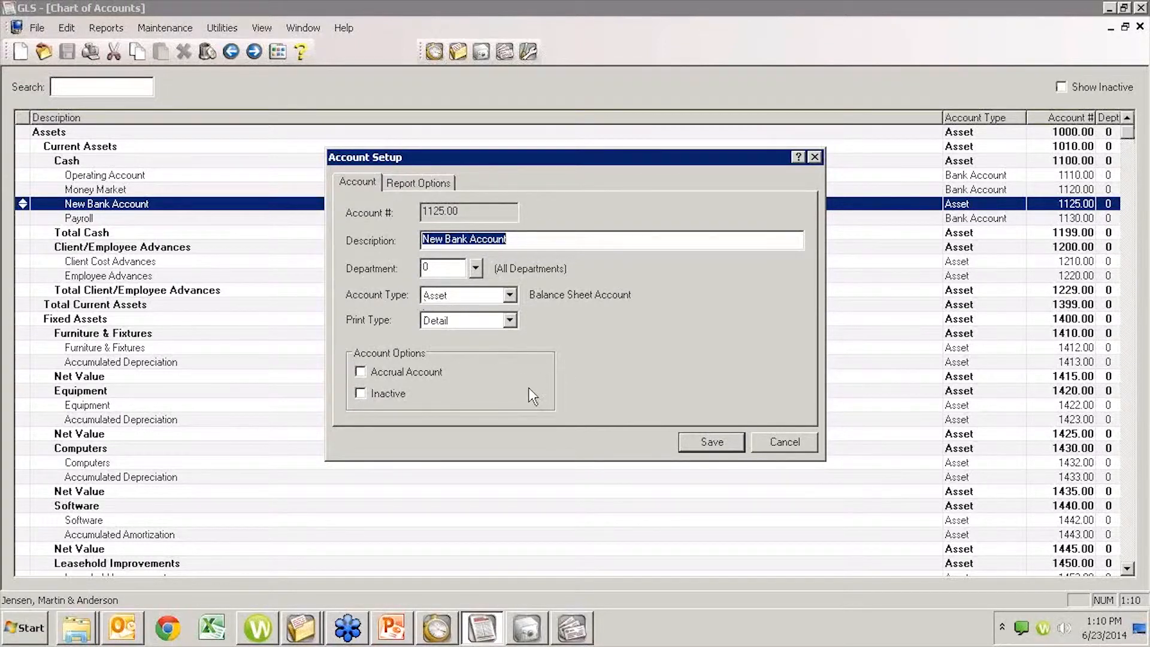
click(509, 295)
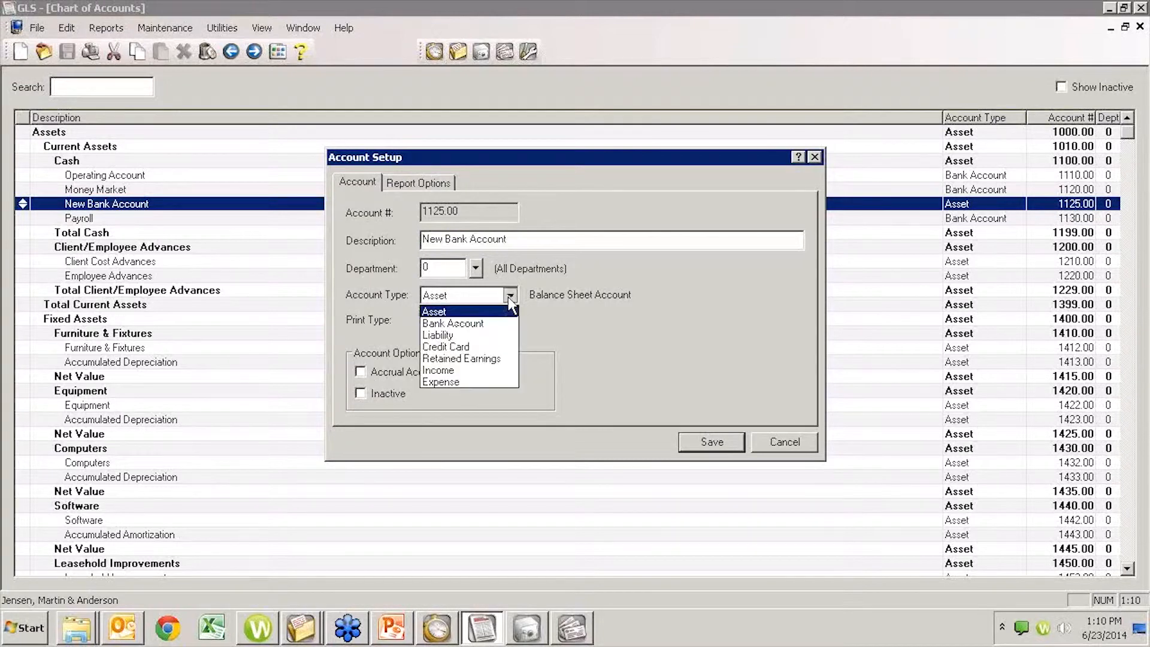
click(449, 324)
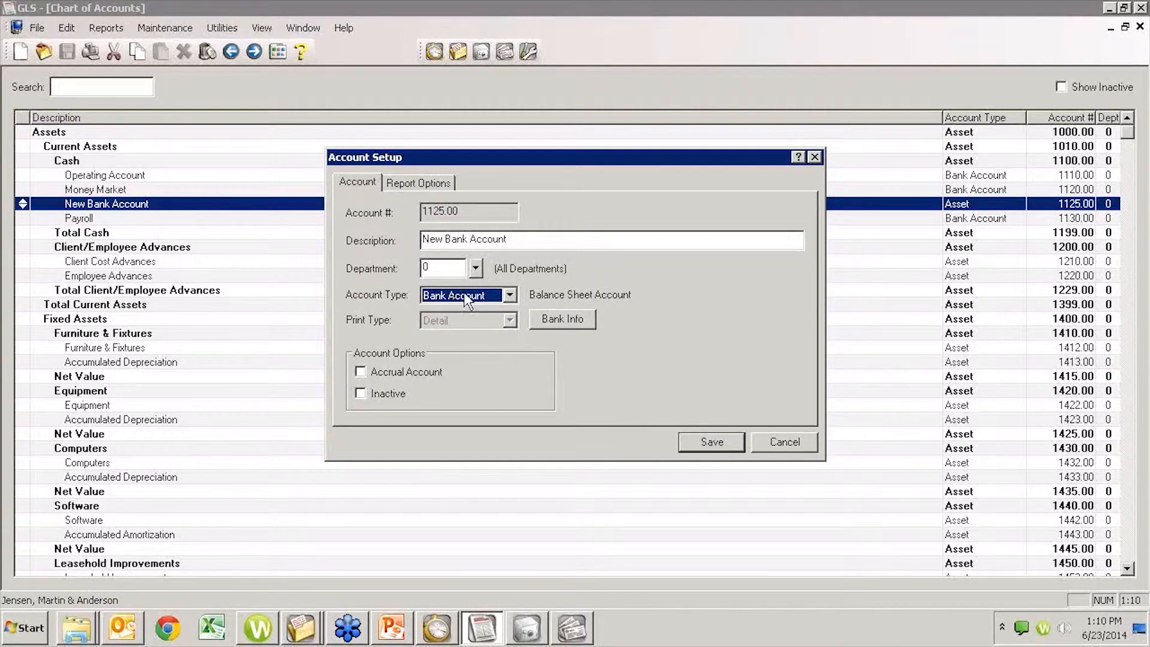
click(563, 321)
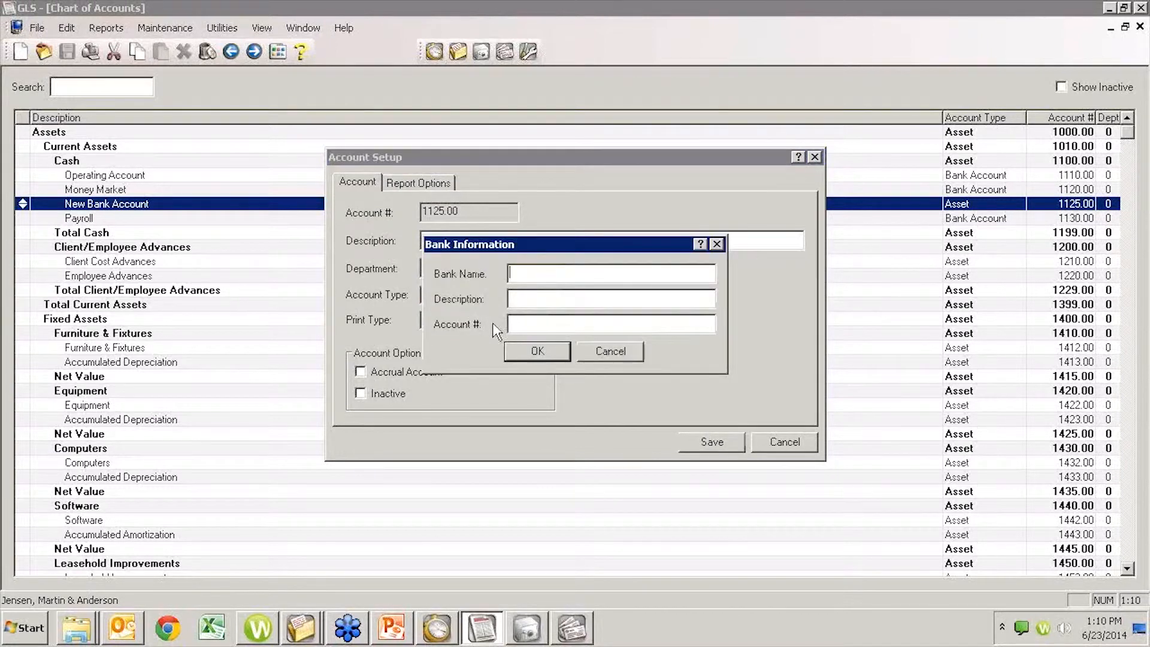
click(539, 353)
click(710, 442)
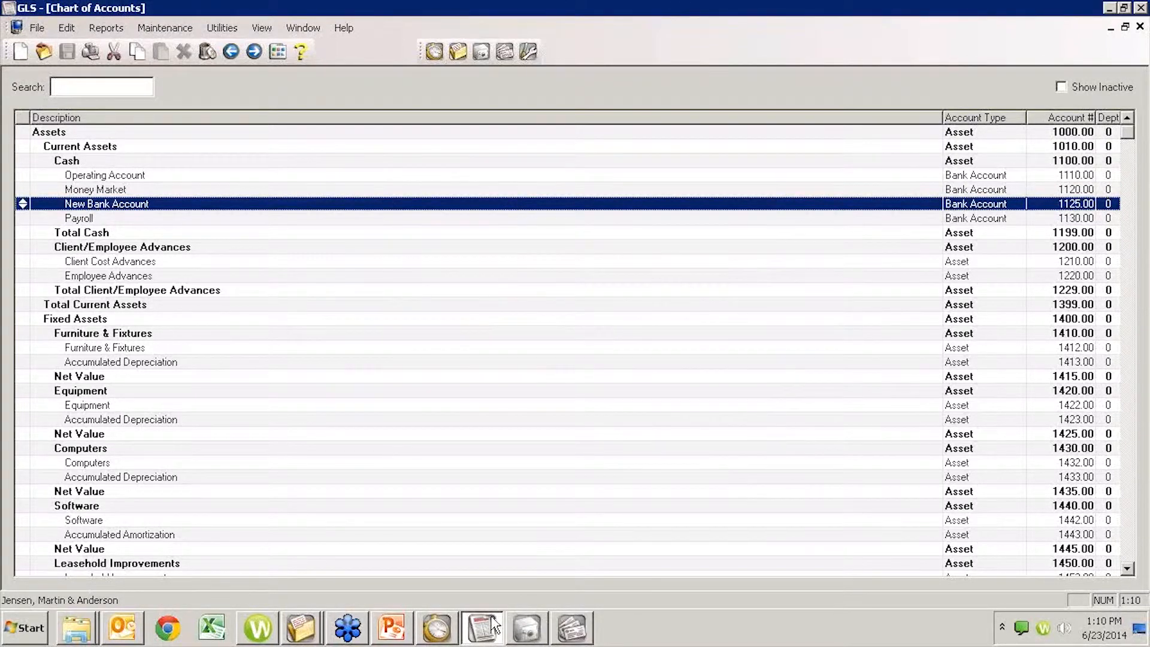
- Switch to APS, open the Bank Accounts setup, and look up the existing bank accounts
click(576, 635)
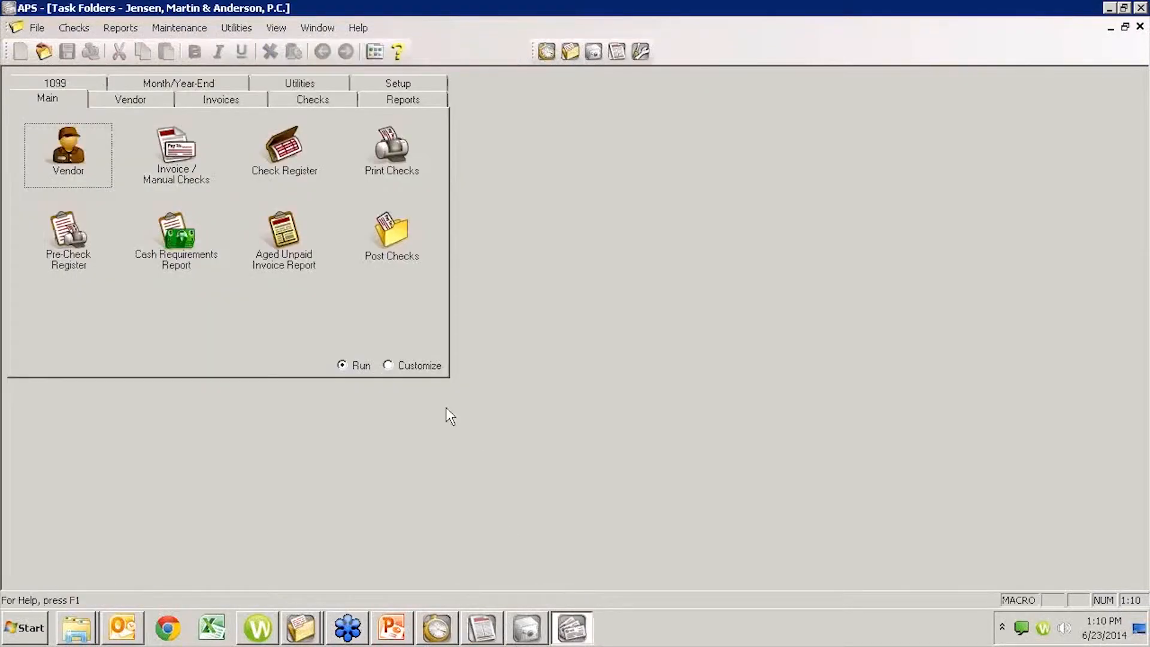
click(373, 85)
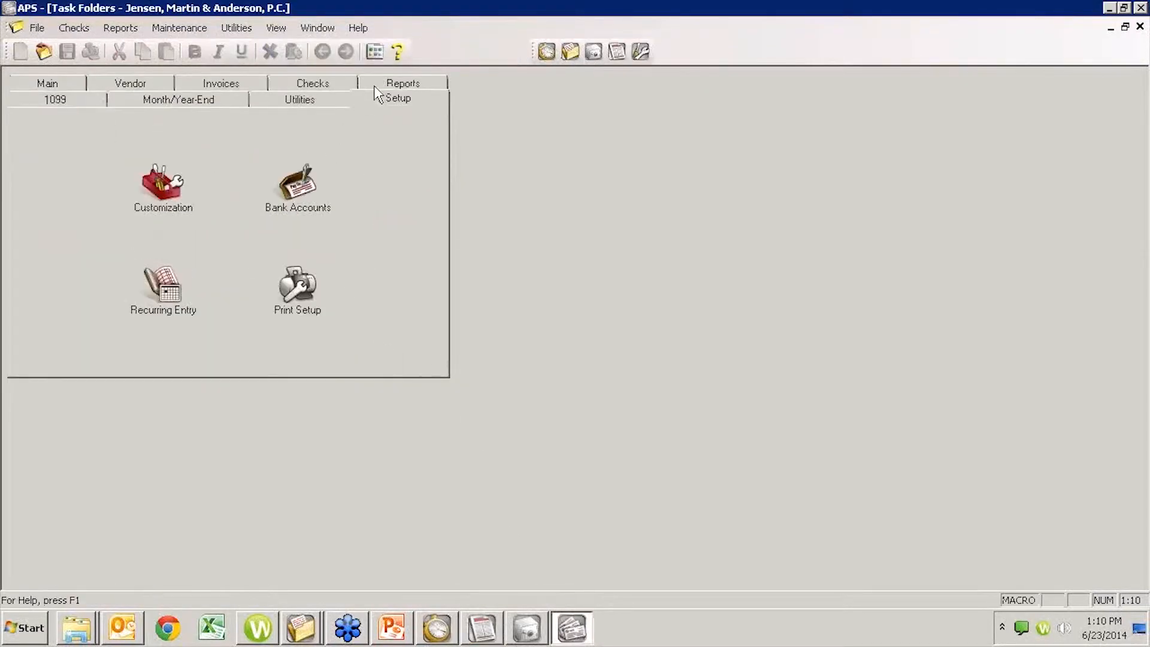
click(290, 188)
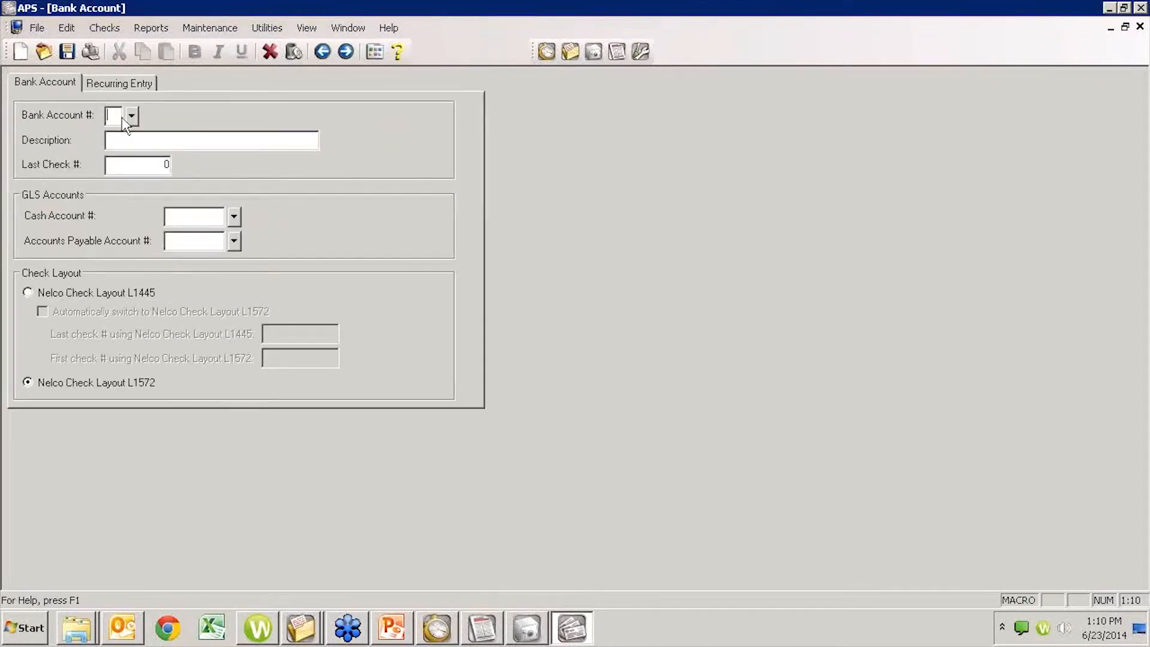
click(132, 116)
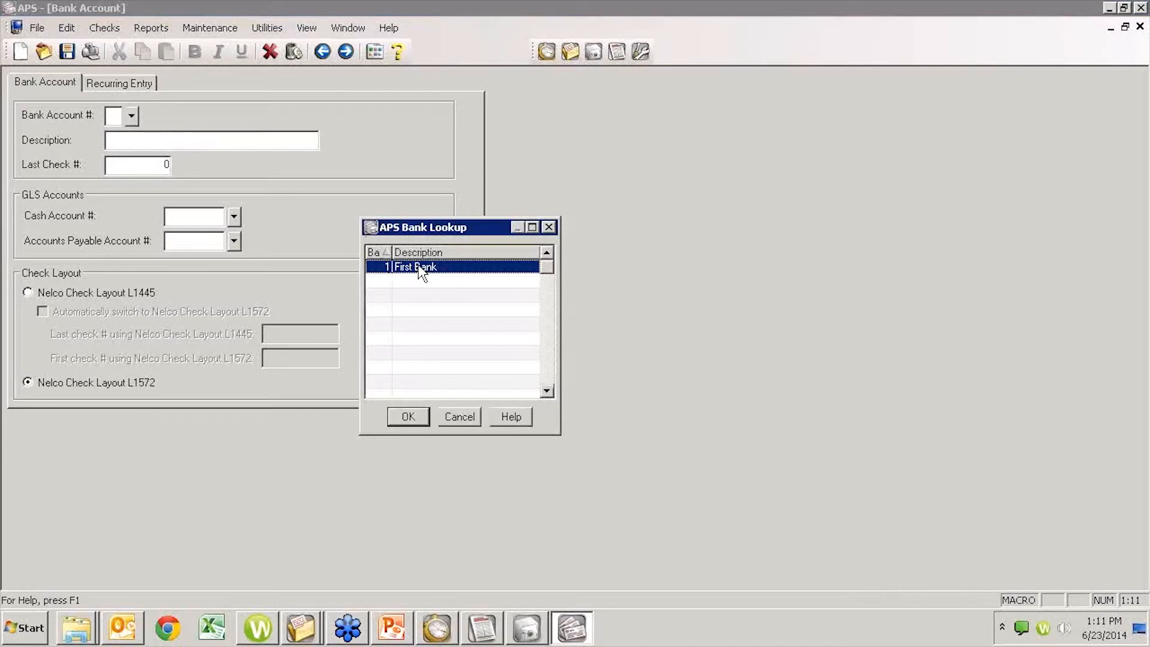
click(460, 416)
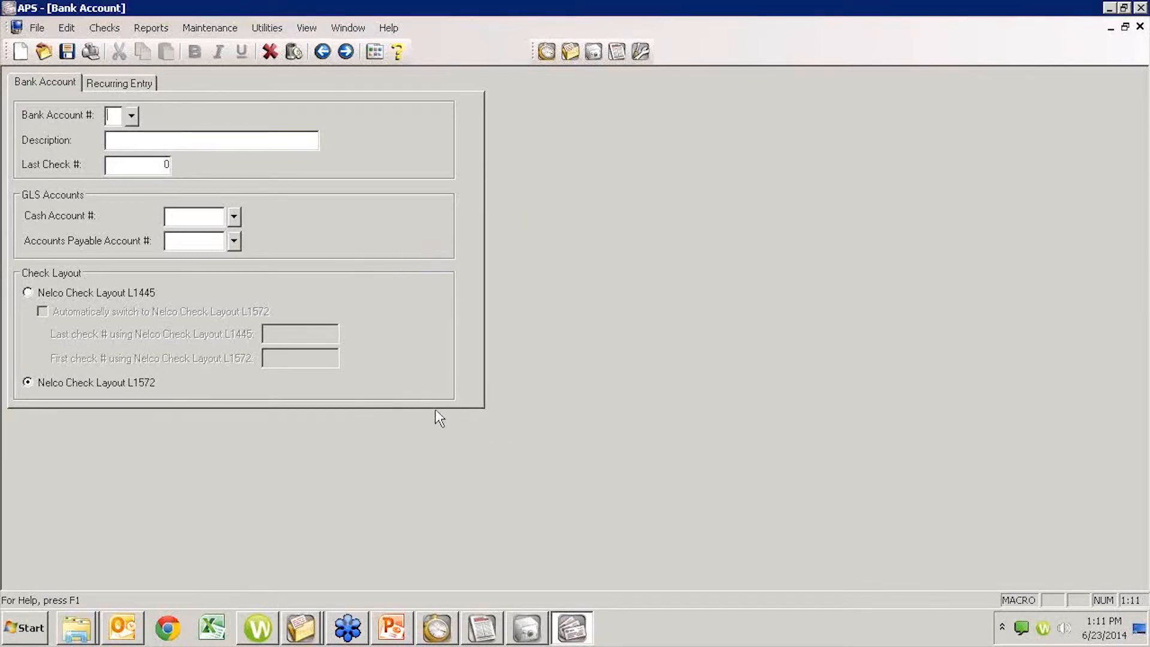
- Enter bank account number 2 with the description New Bank Account
text(2)
click(109, 139)
text(New Bank Account)
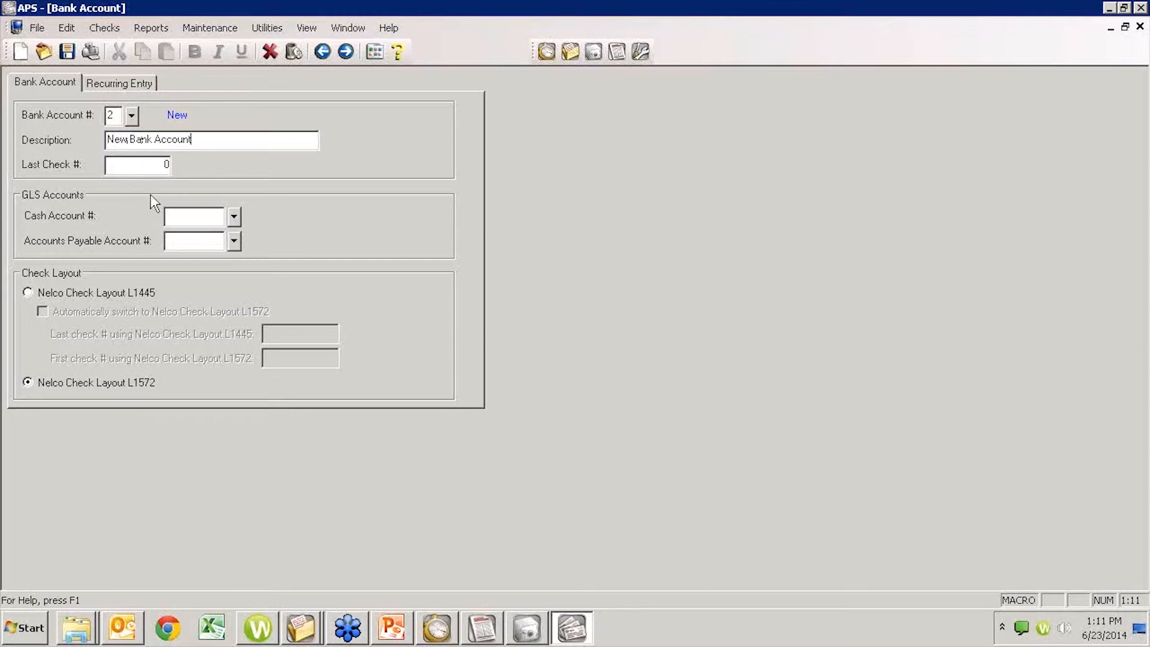
- Assign New Bank Account as both the GLS cash account and the accounts payable account, save the bank account, and close its setup
click(151, 170)
click(234, 217)
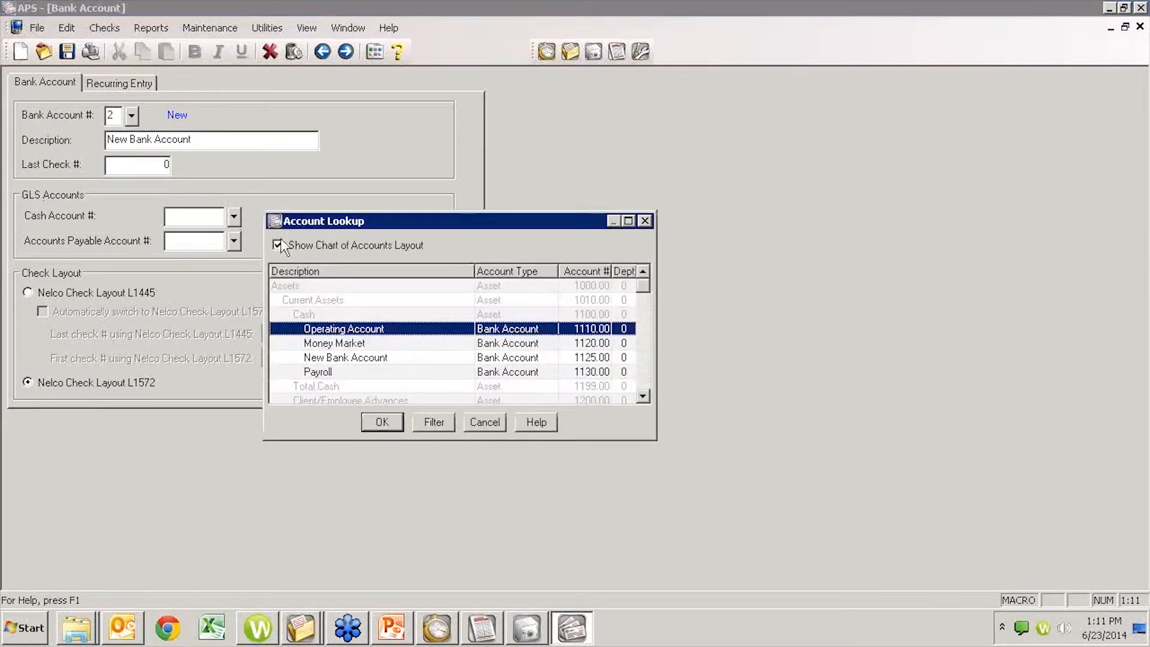
click(331, 359)
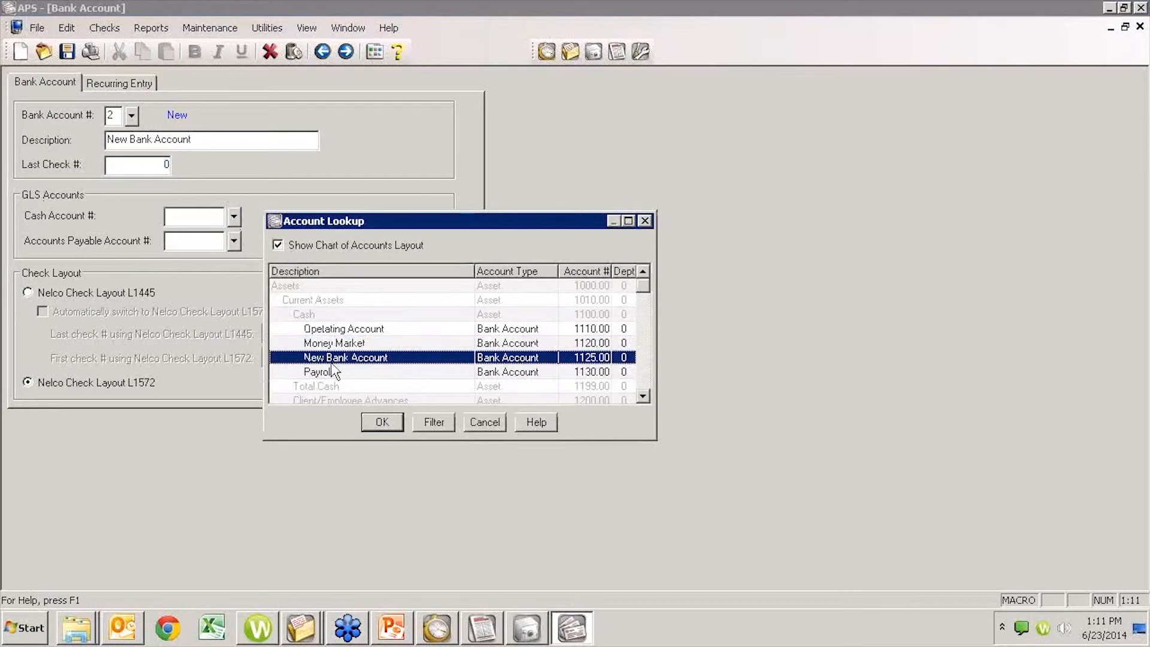
click(384, 426)
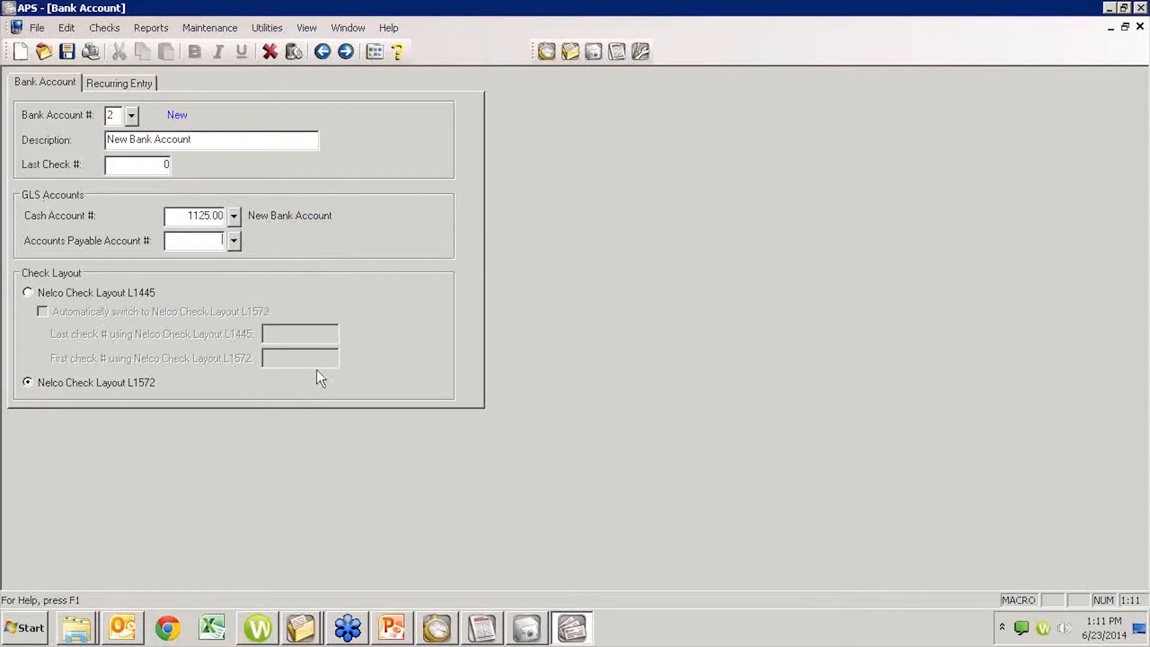
click(234, 242)
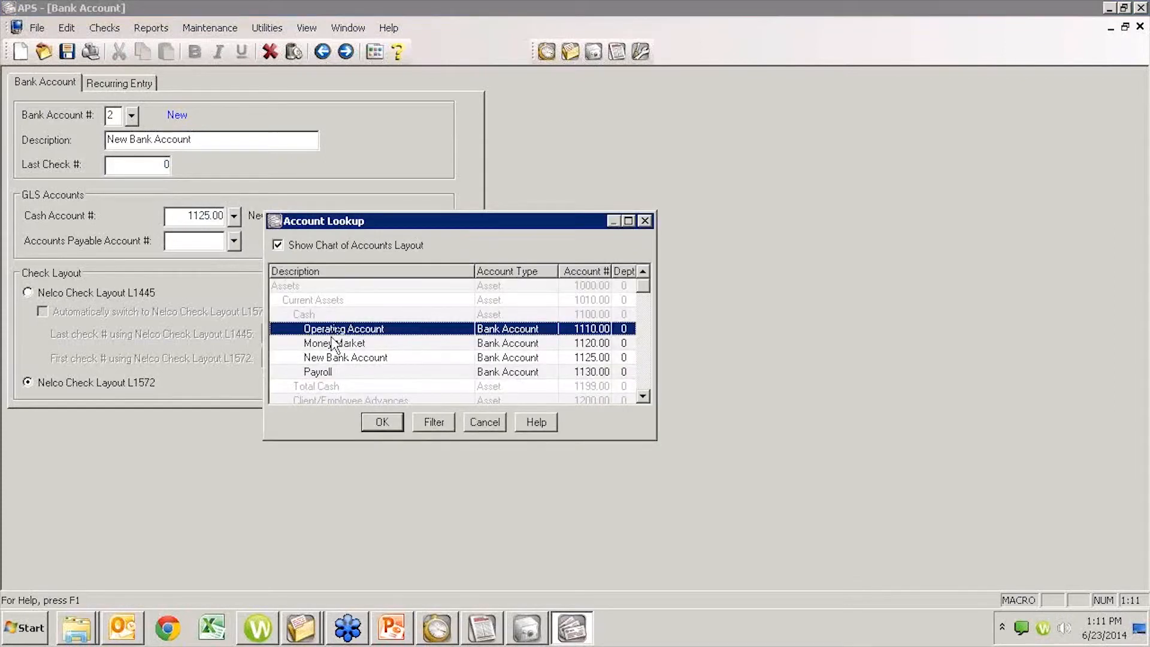
click(322, 357)
click(382, 422)
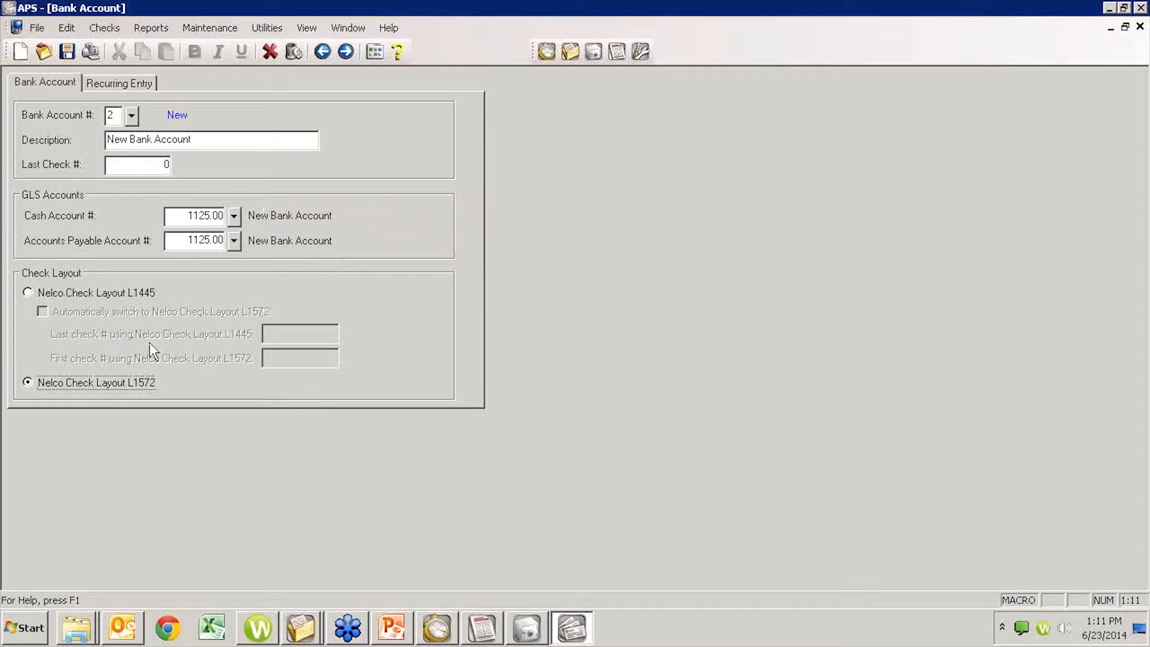
click(68, 58)
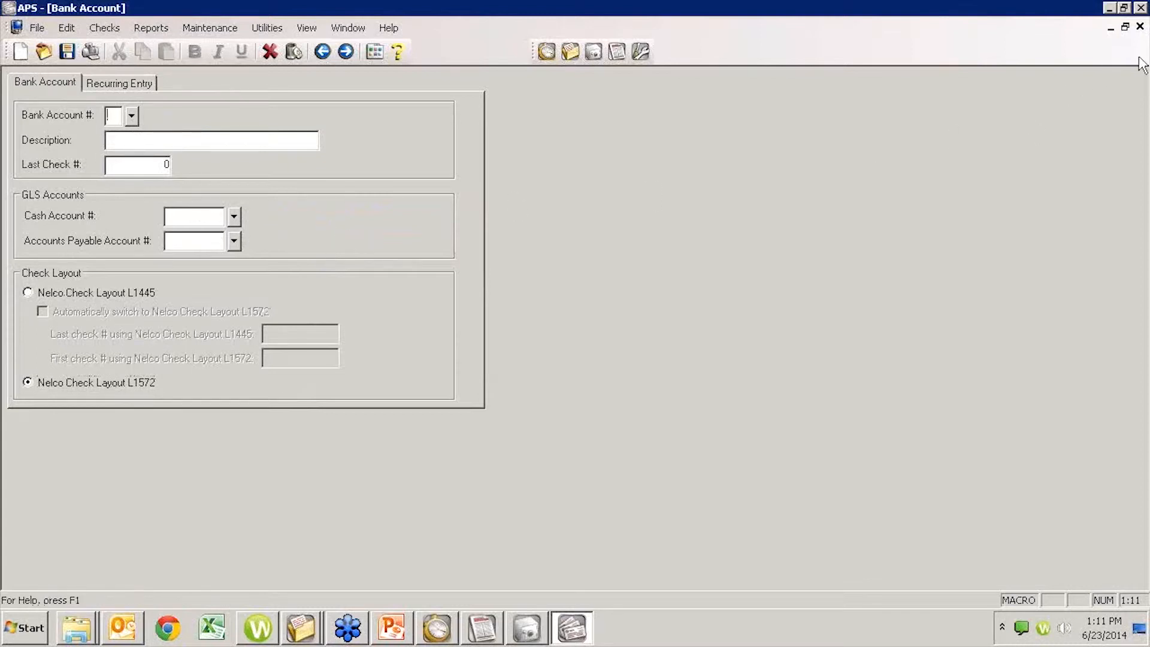
click(1140, 26)
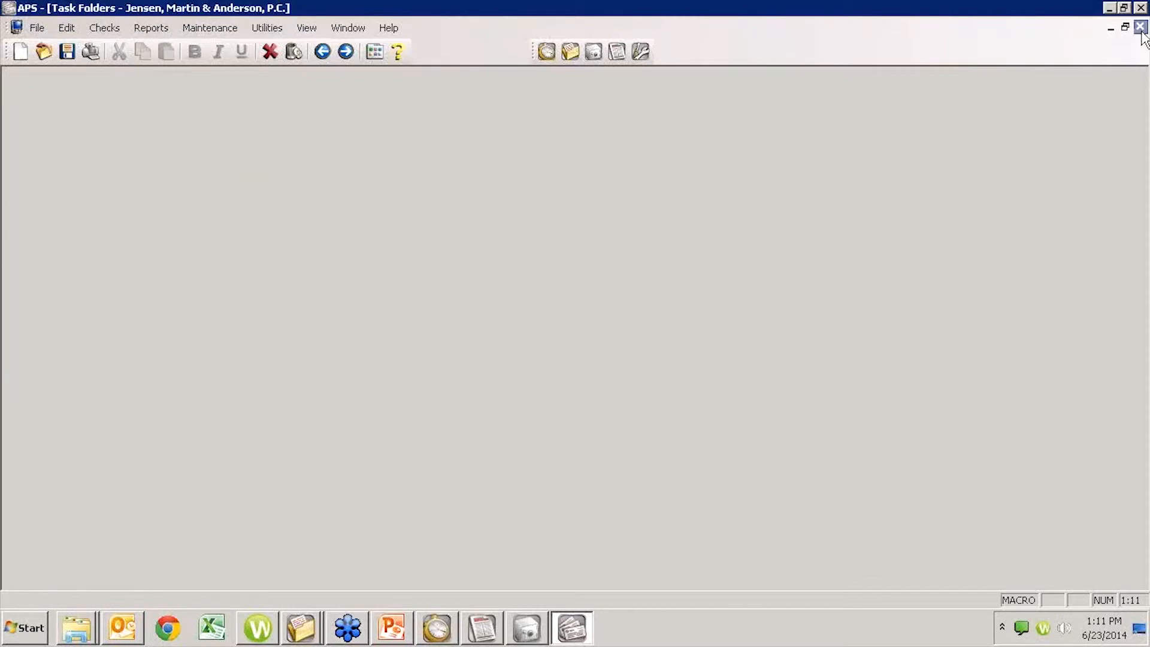
- Start an invoice for the Clerk of the District Court, select New Bank Account as its bank, and discard the entry
click(60, 87)
click(176, 151)
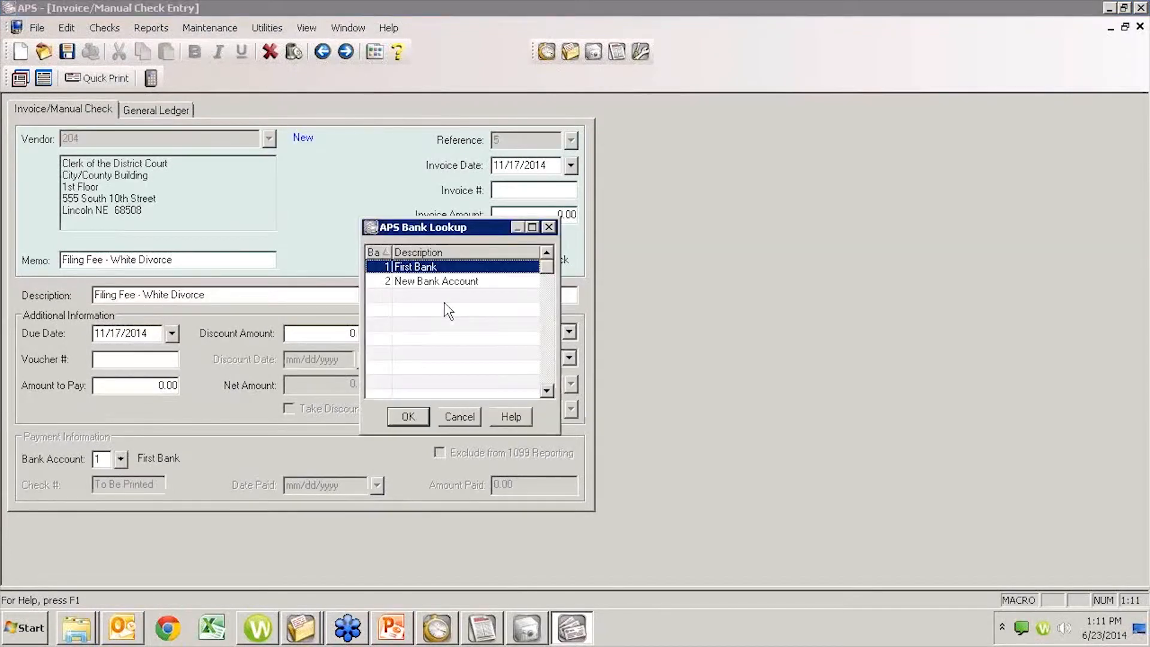
click(398, 282)
click(405, 417)
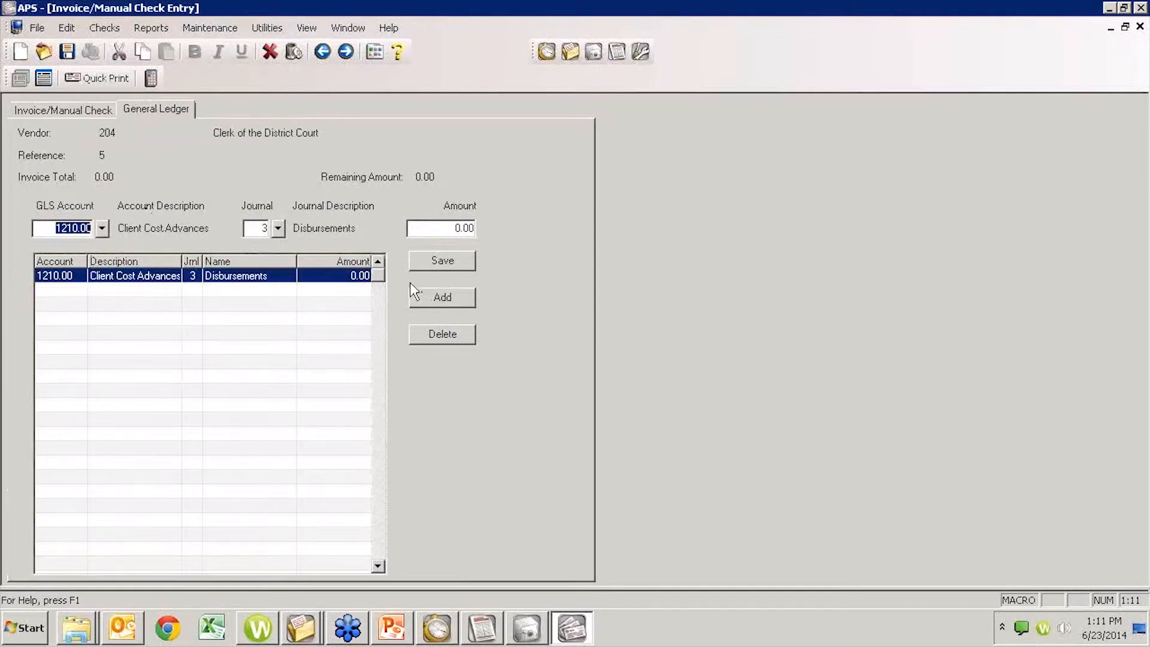
click(275, 54)
click(588, 339)
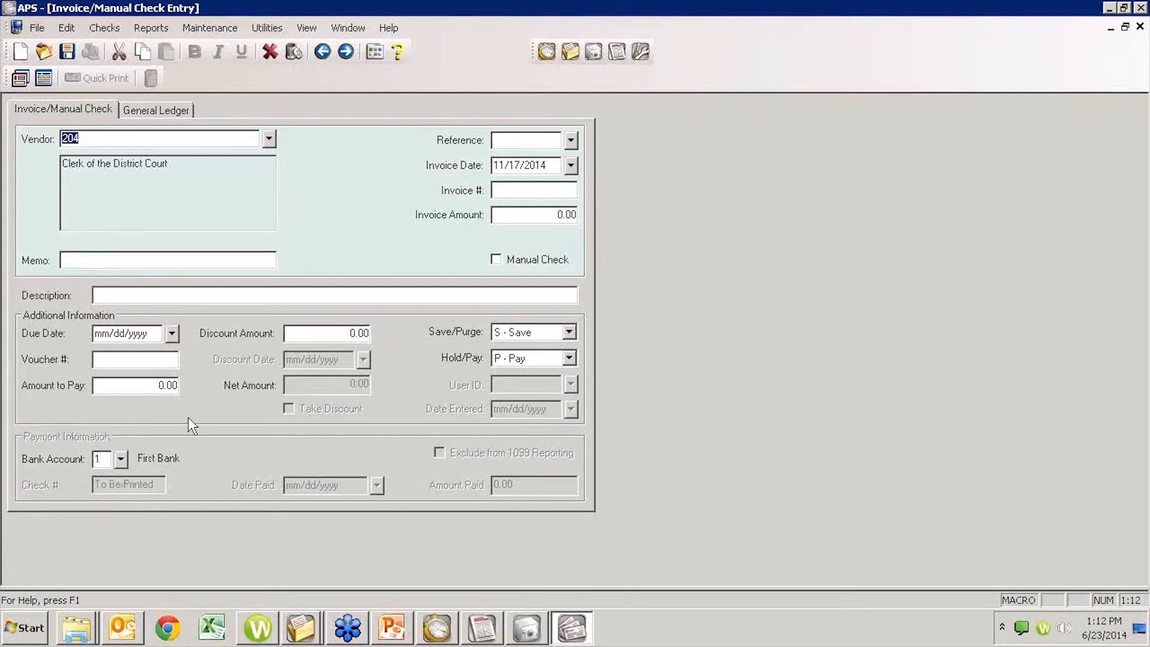
click(1140, 28)
click(184, 157)
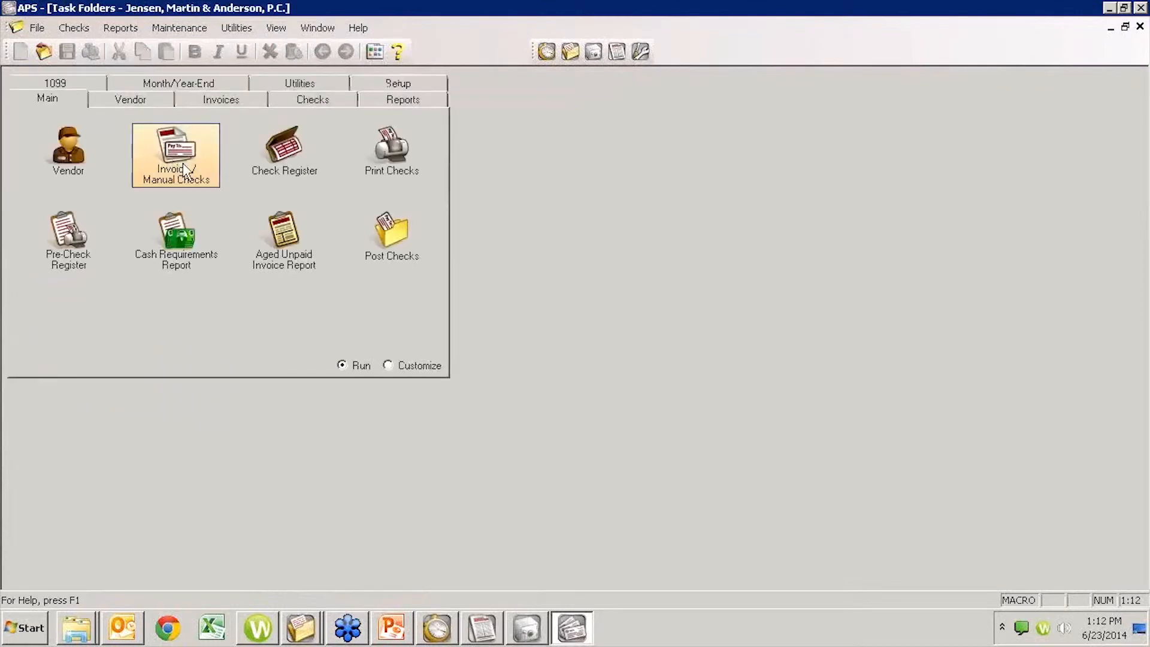
- Reopen bank account 2 in the Bank Accounts setup and review its GLS accounts and recurring entry settings
click(408, 85)
click(298, 182)
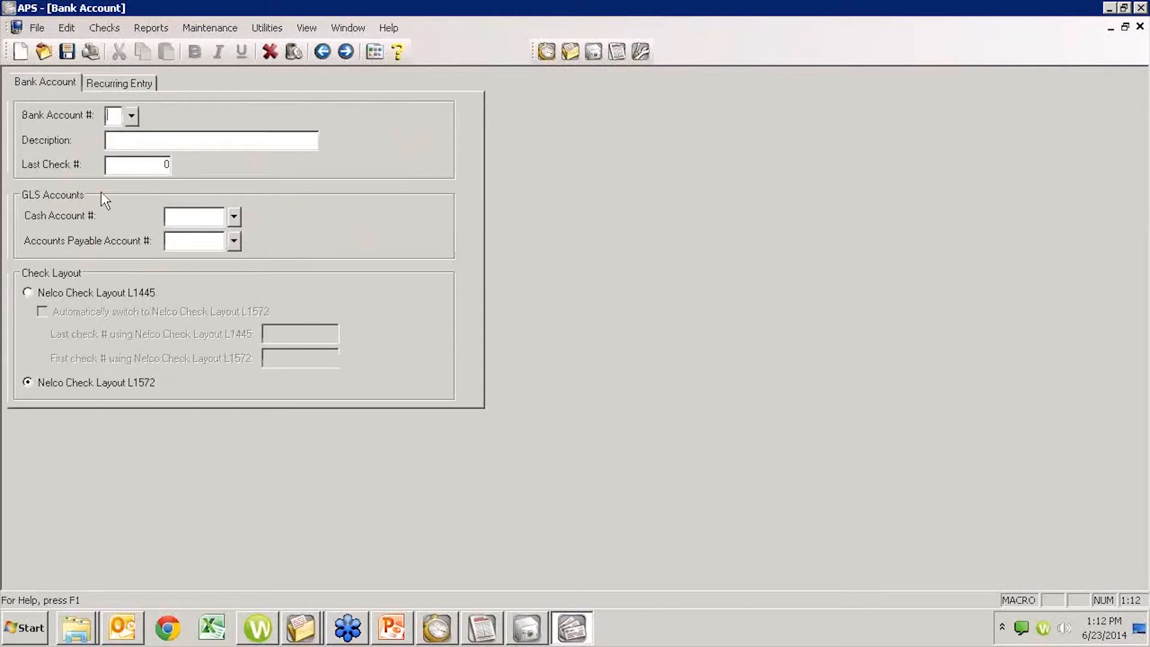
text(2)
key(Tab)
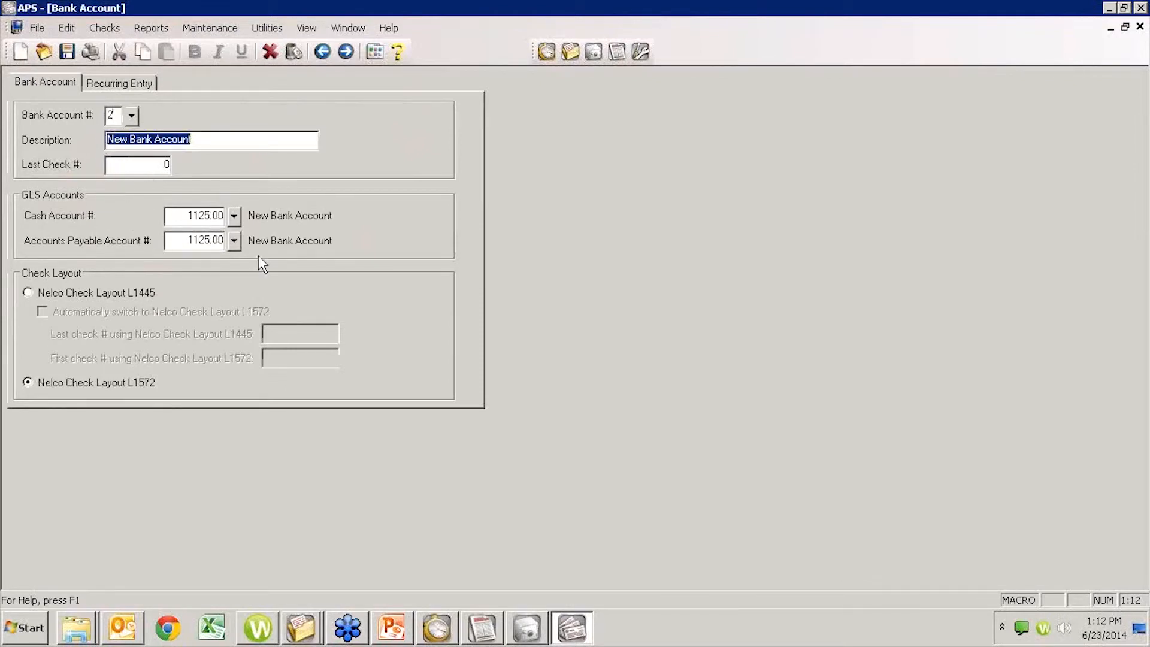
click(115, 84)
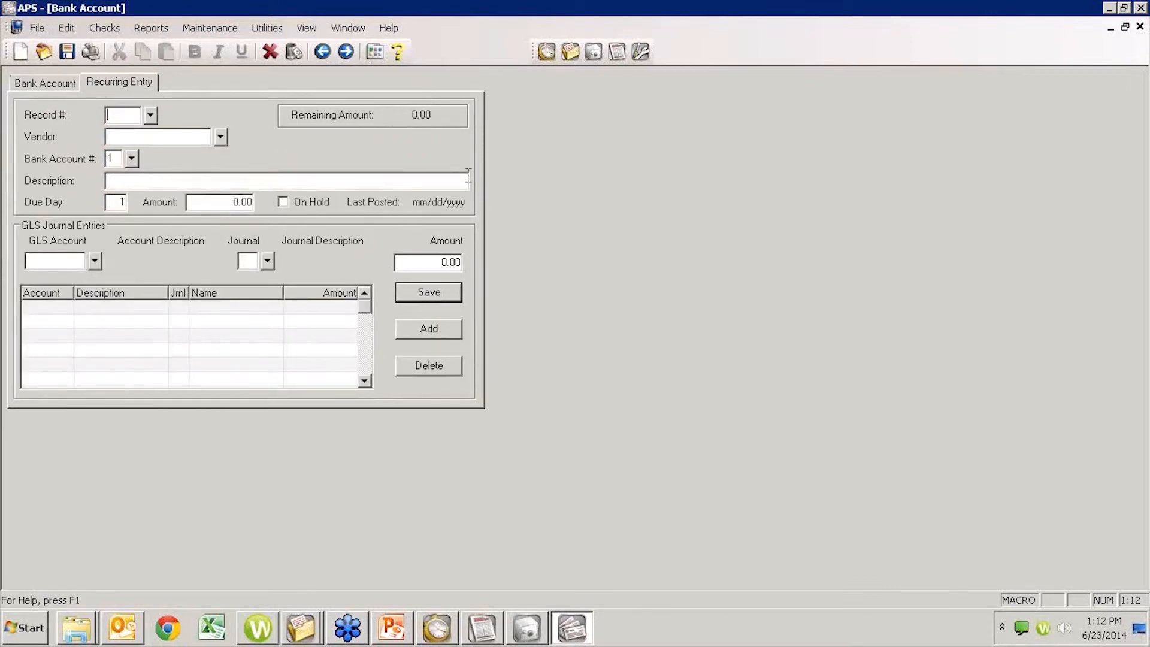
click(1140, 27)
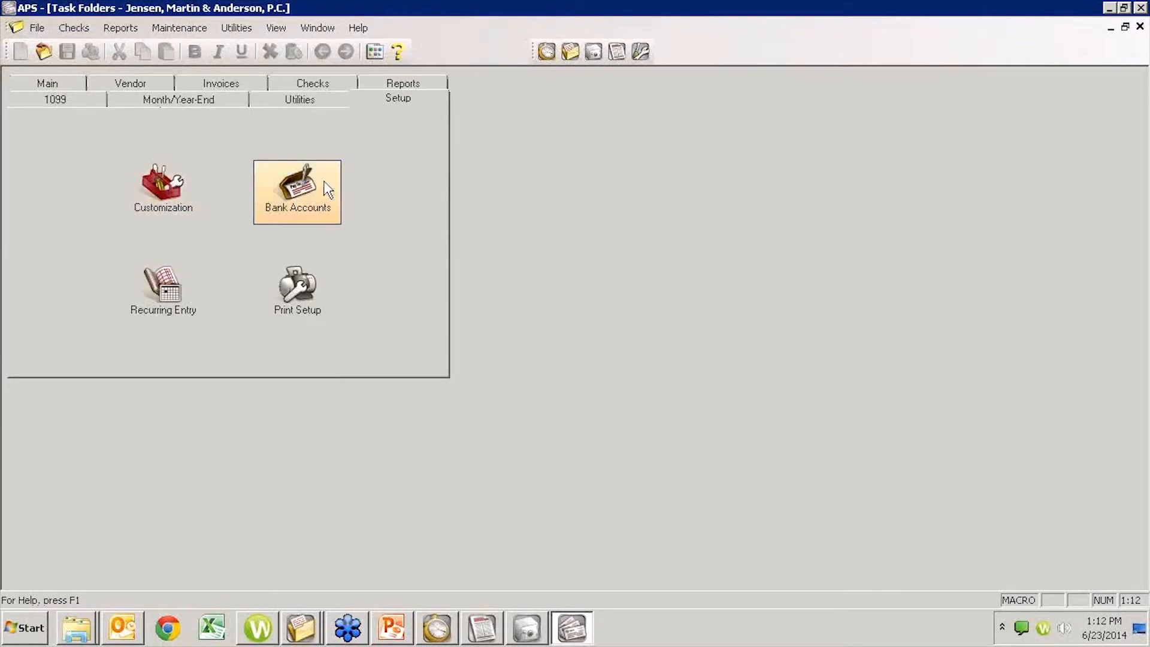
- Open the APS customization settings, closing the conflicting Chart of Accounts activity in GLS
click(198, 203)
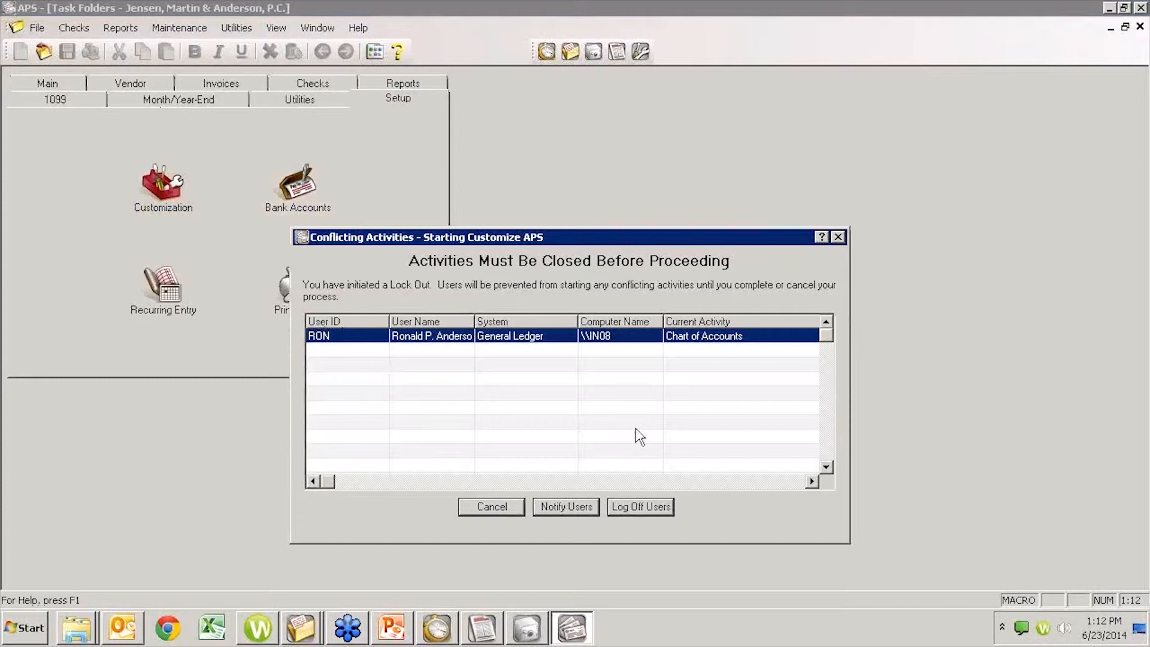
click(482, 627)
click(1139, 26)
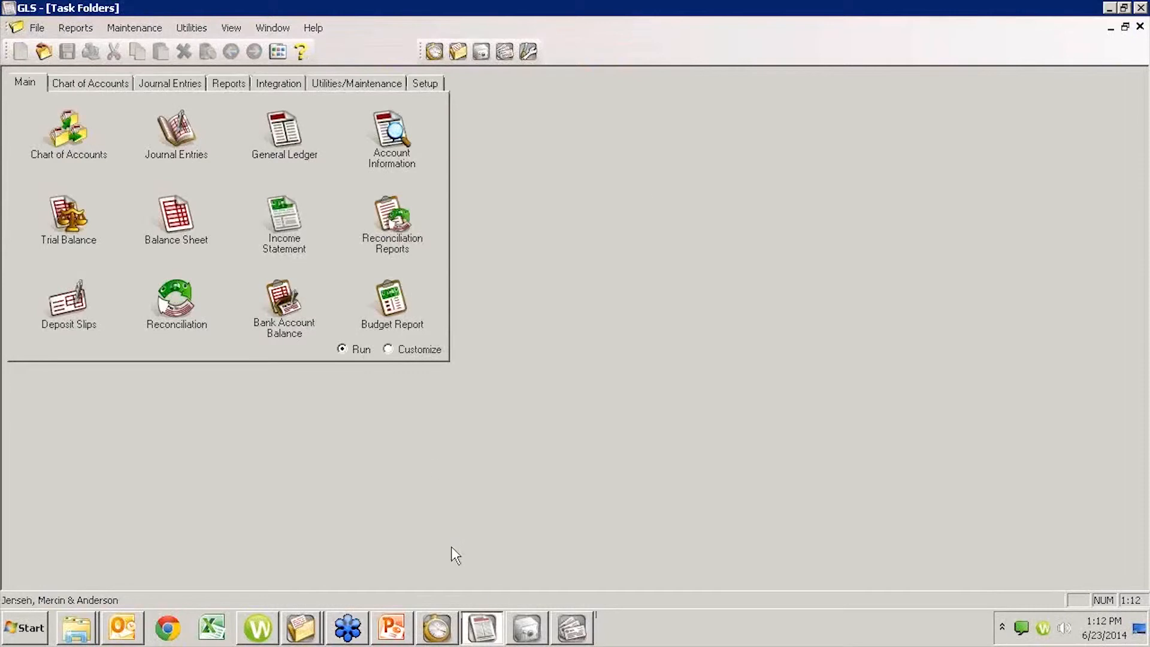
click(572, 628)
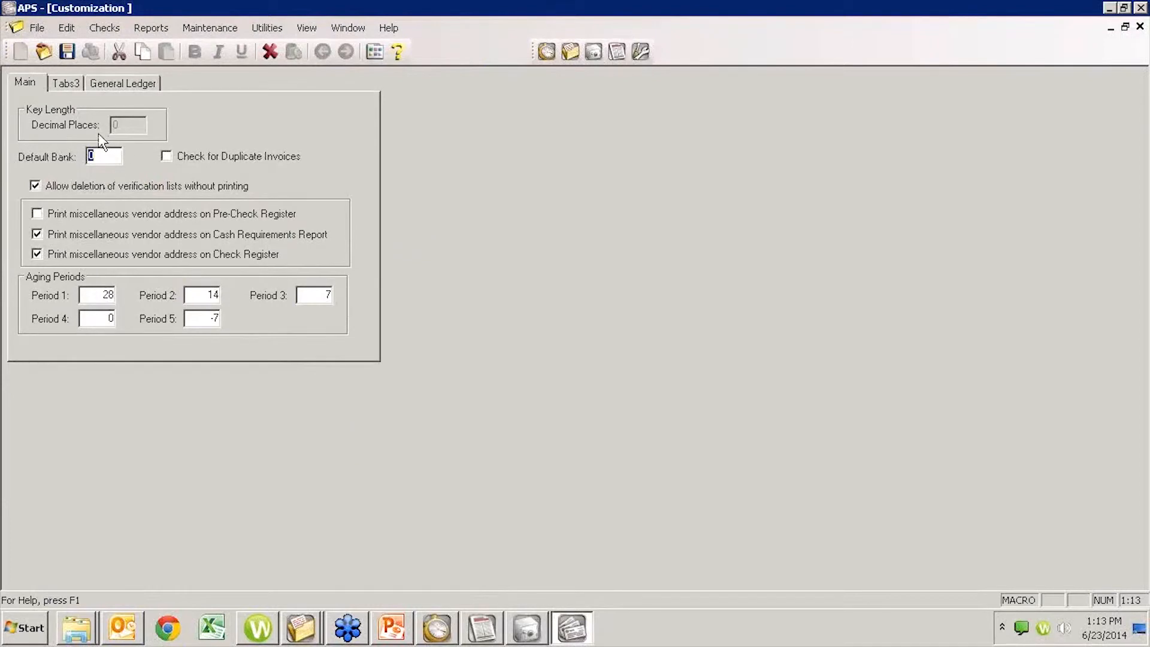
- Set the default bank to 2 and close the customization settings
text(2)
key(Tab)
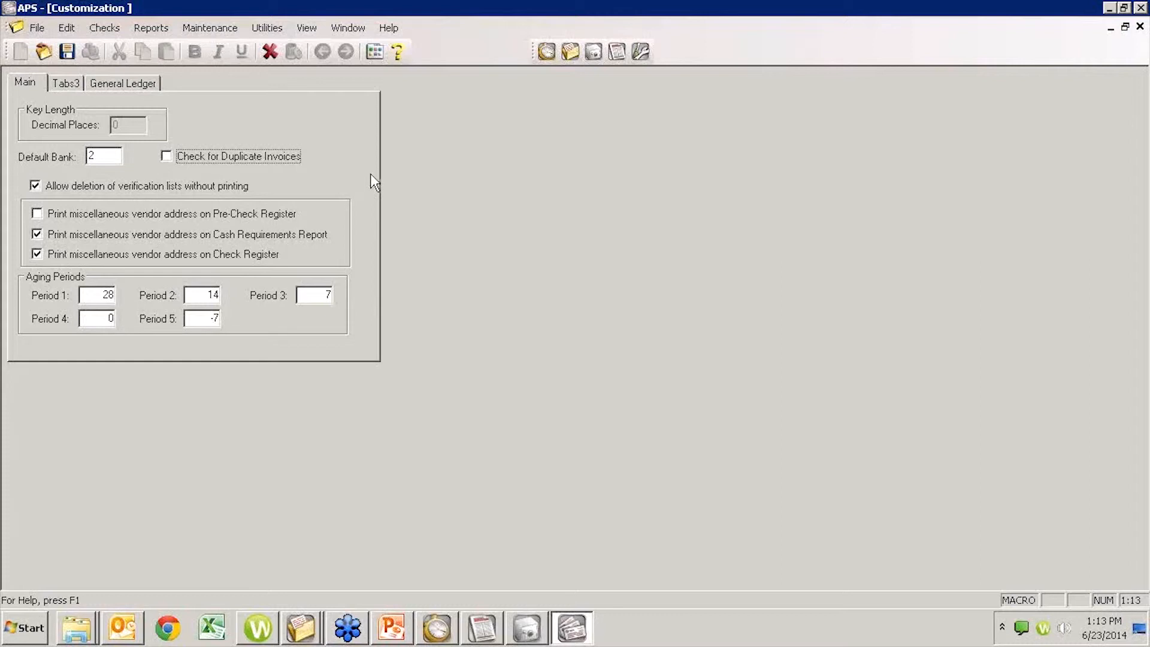
click(891, 89)
click(754, 212)
click(1140, 27)
click(580, 337)
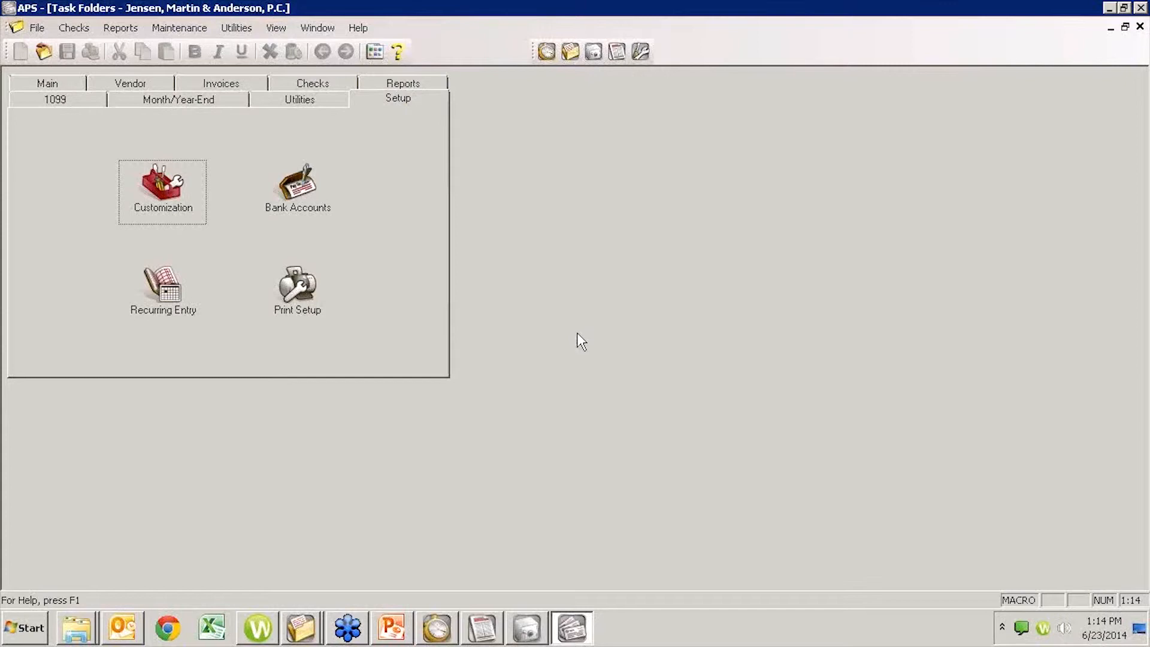
- Switch to Tabs3, open Client Manager, and look up the client by last name
click(436, 626)
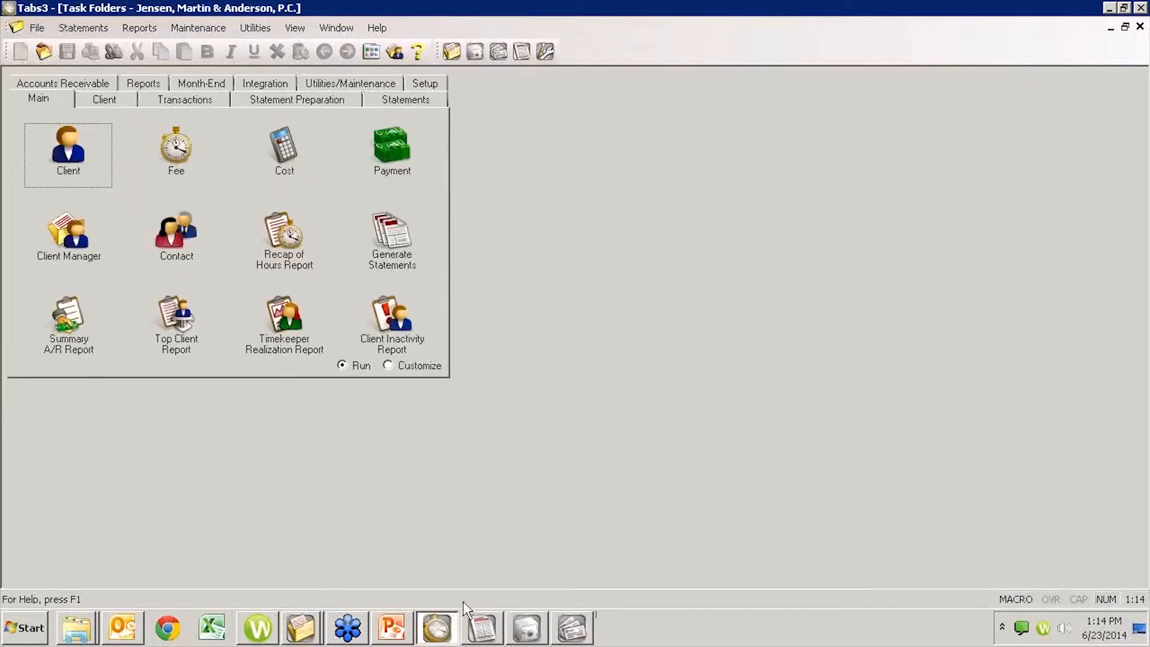
click(82, 246)
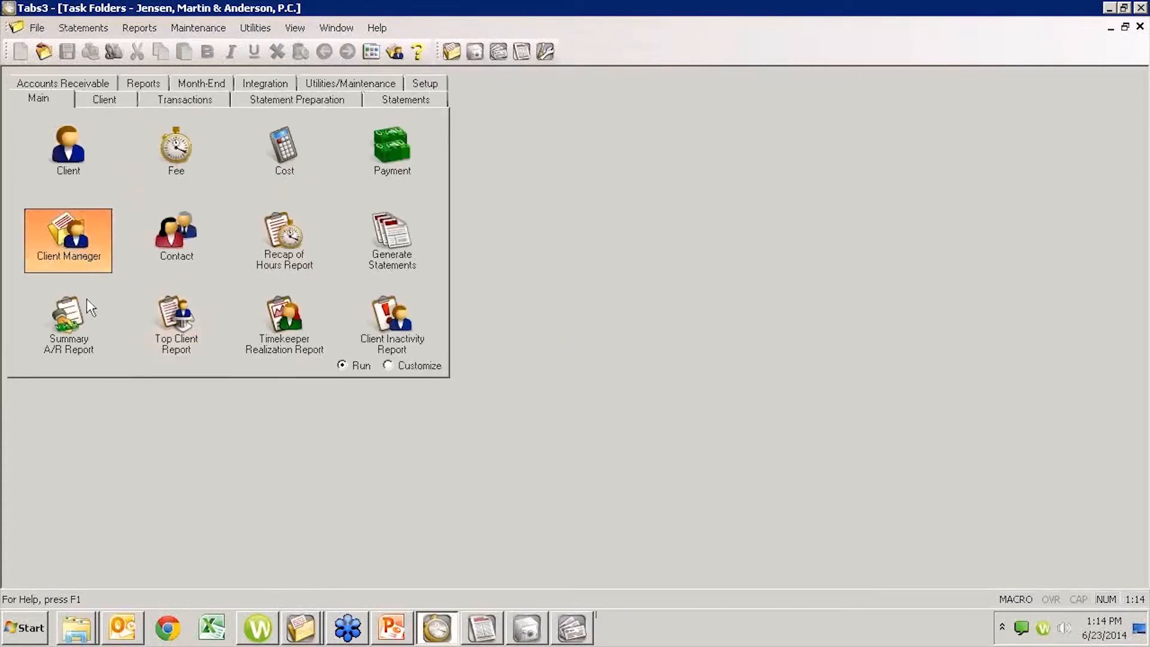
click(73, 261)
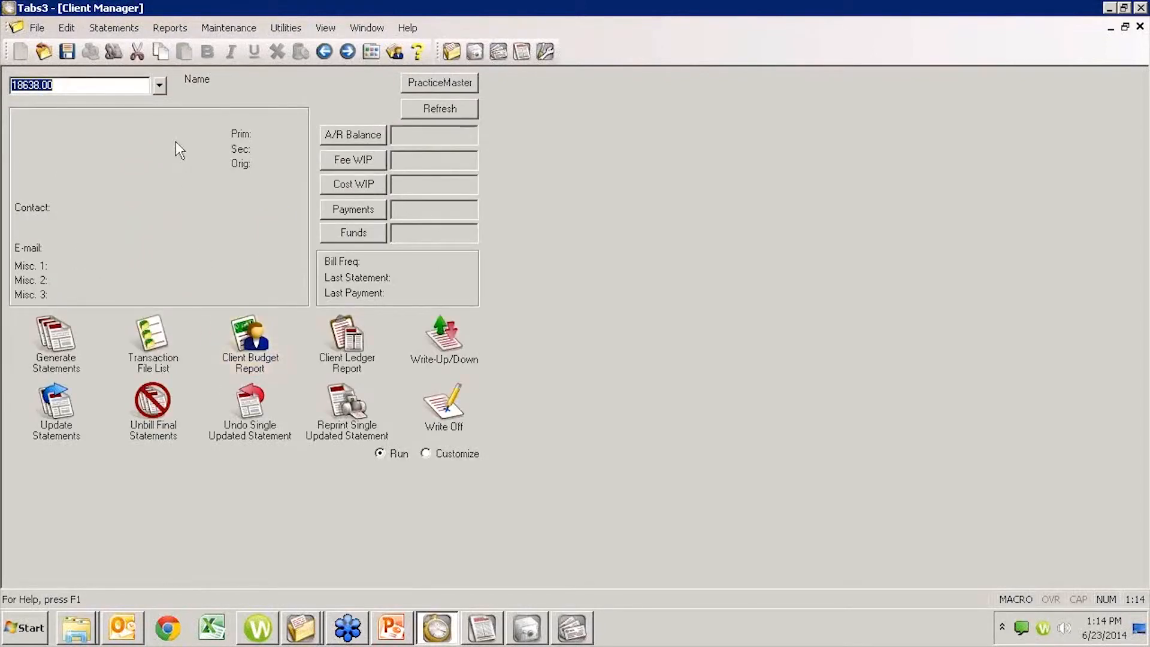
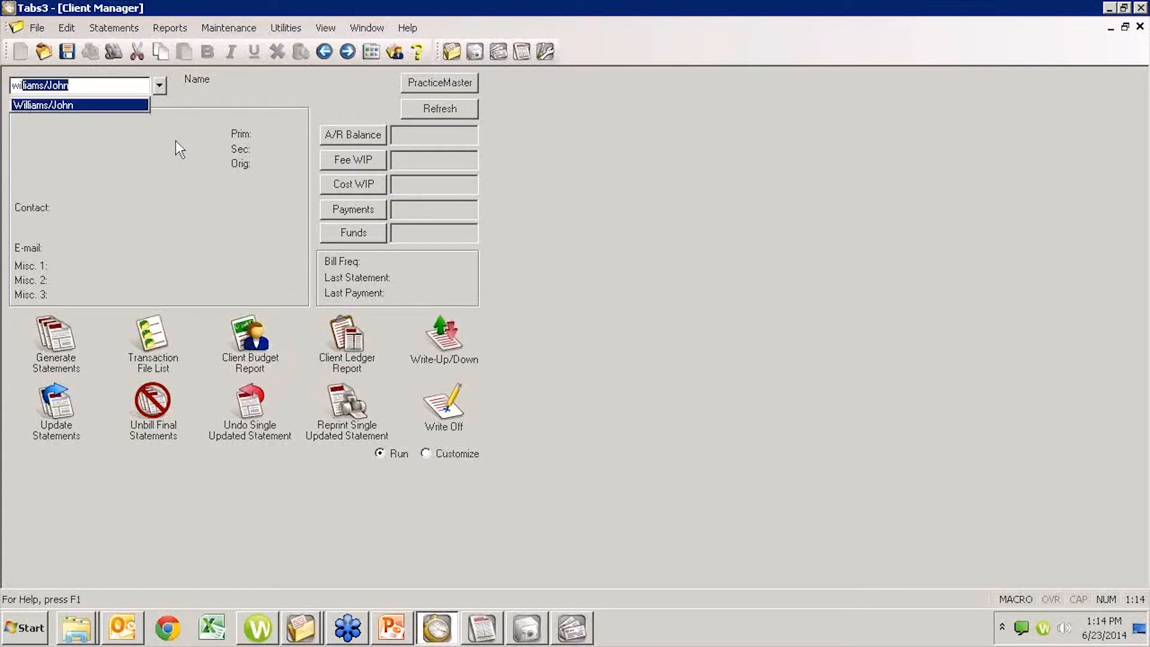
key(Return)
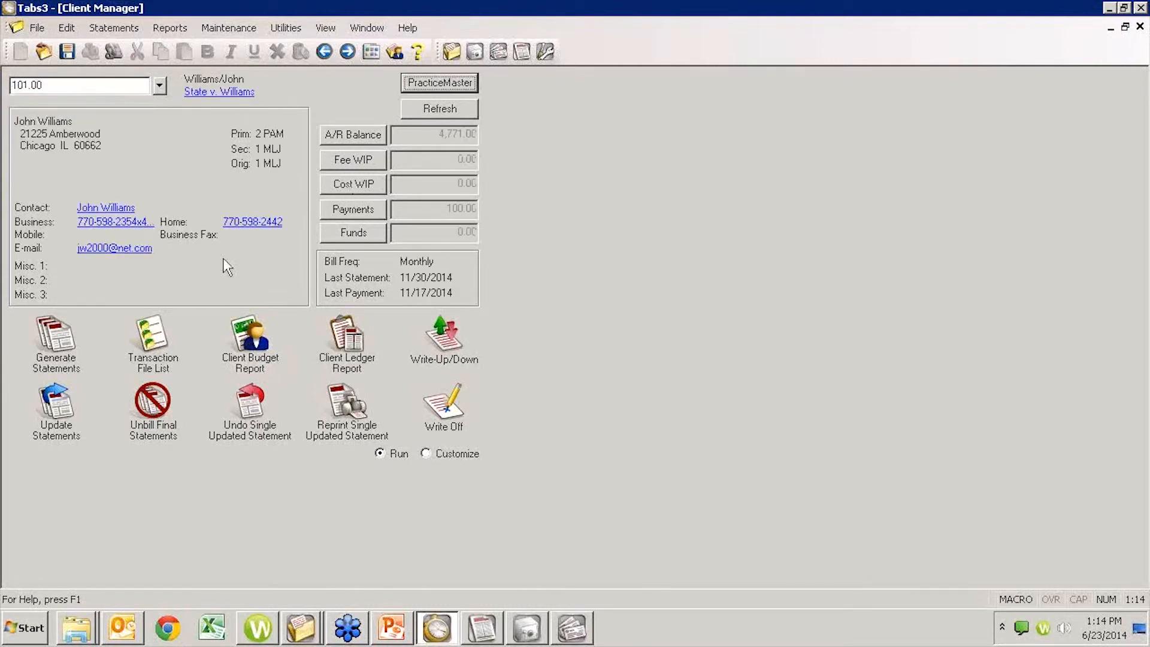
- Preview the client's draft statement, review its payment, balance and retainer sections, and close the preview
click(62, 342)
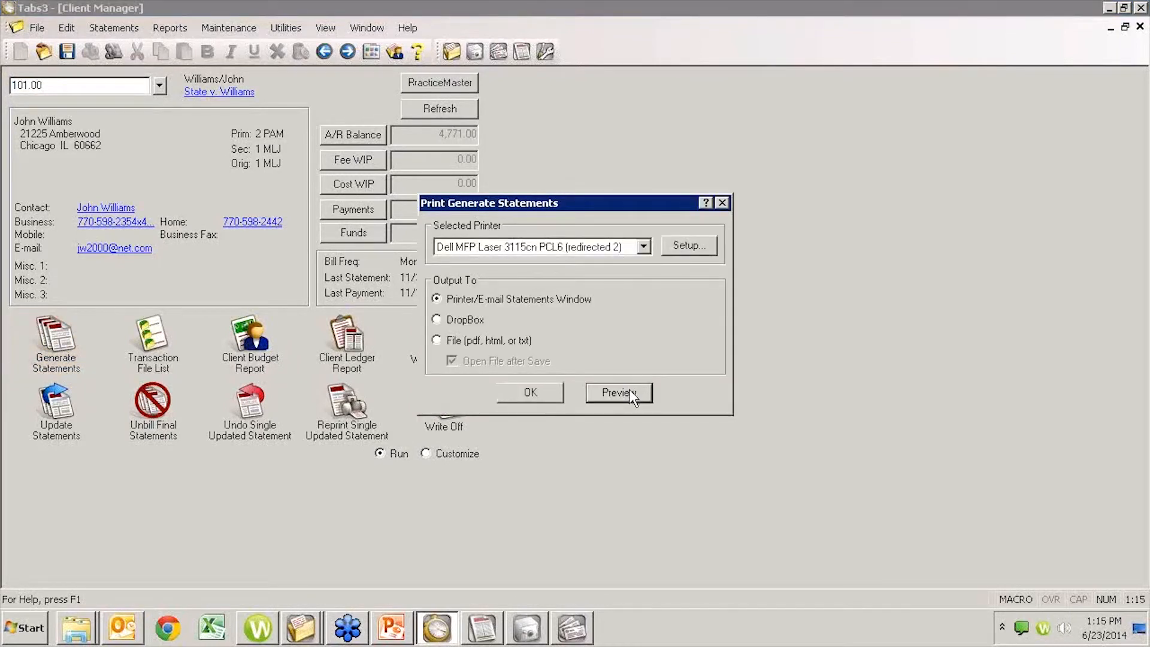
click(630, 397)
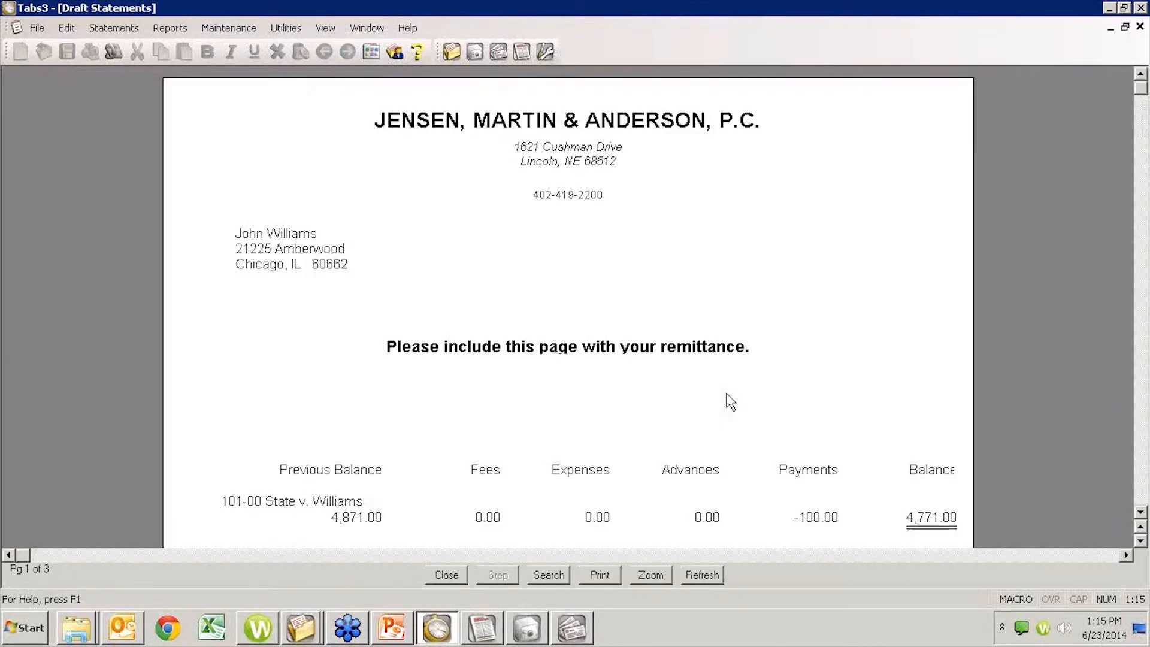
scroll(729, 401, down, 10)
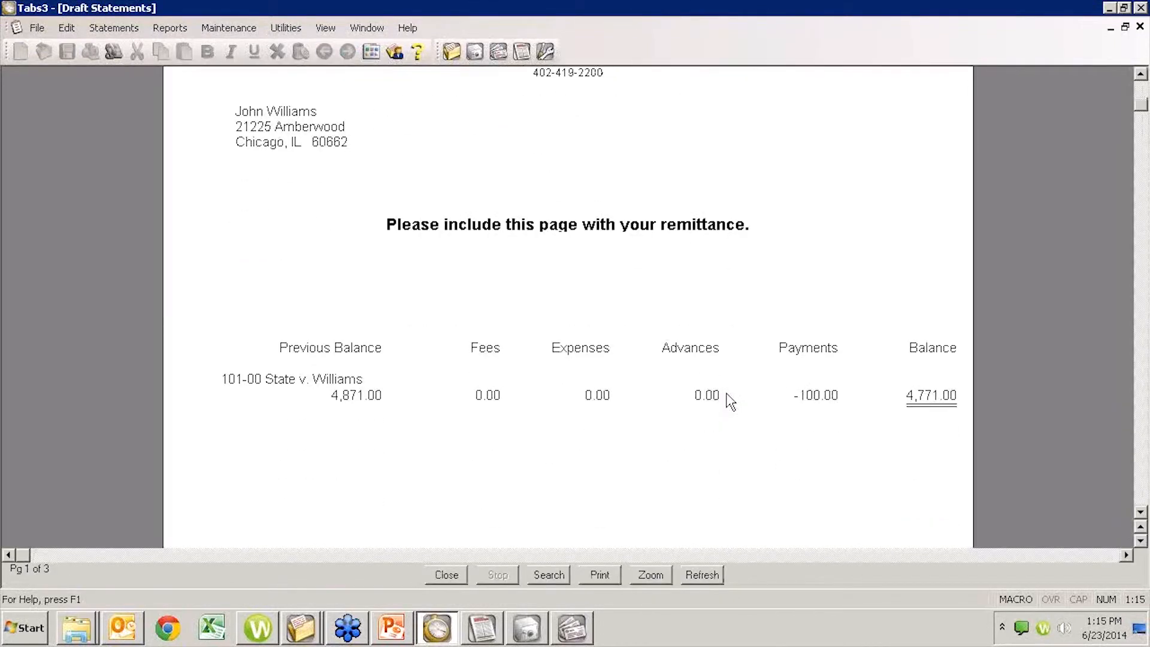
scroll(730, 401, down, 10)
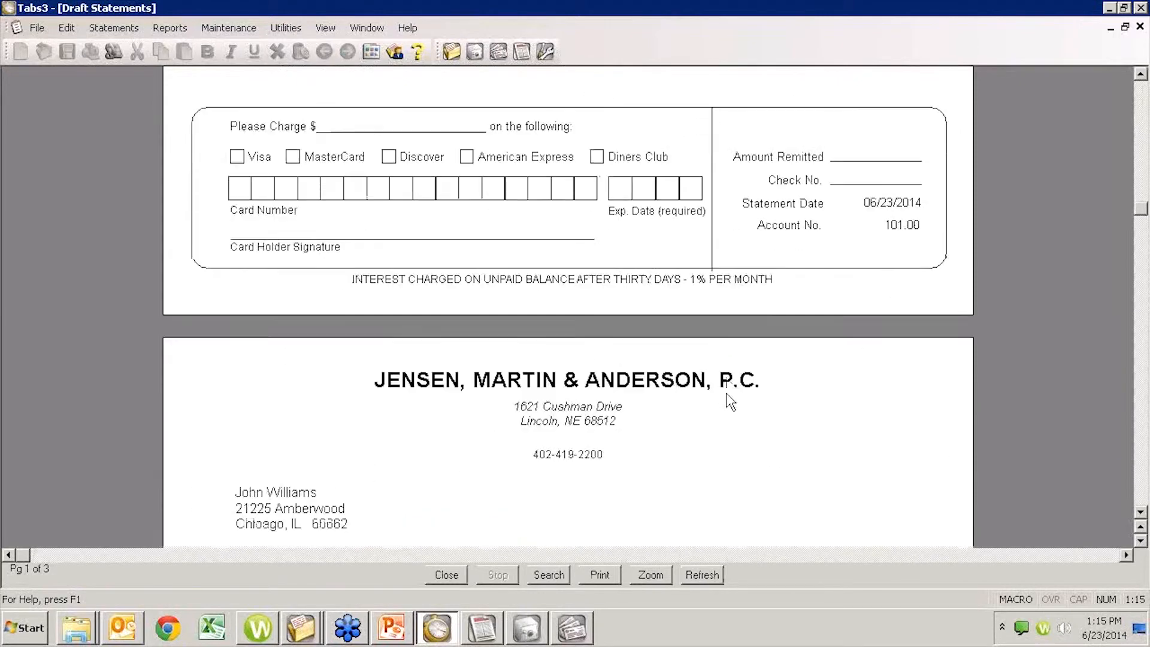
scroll(729, 402, down, 6)
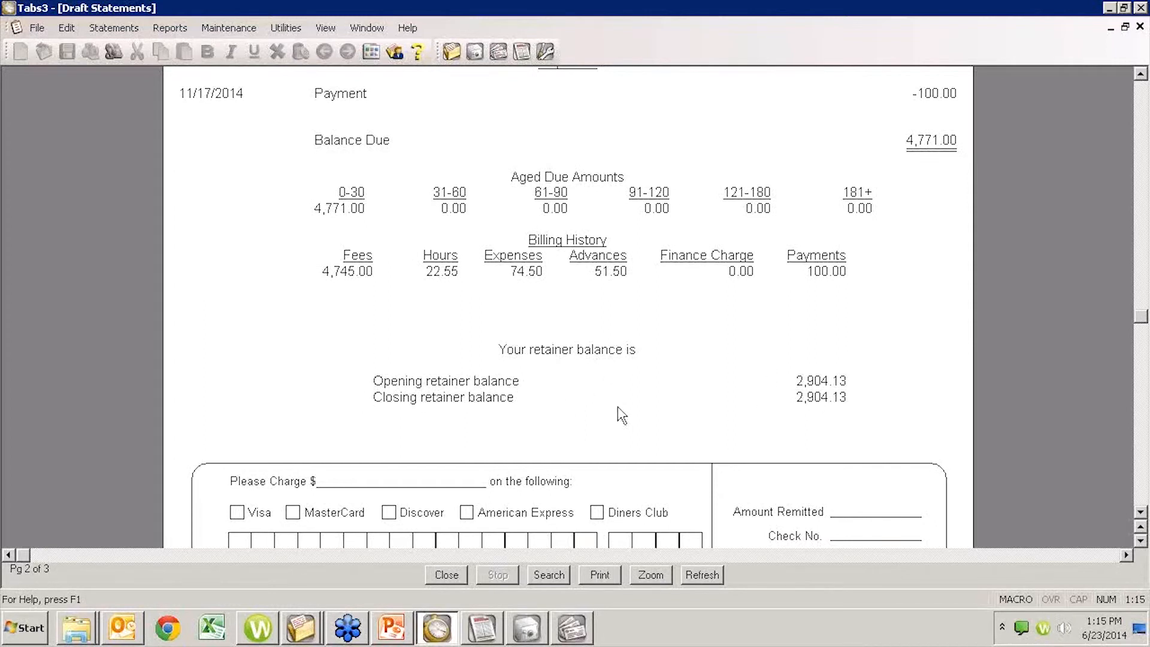
click(1141, 28)
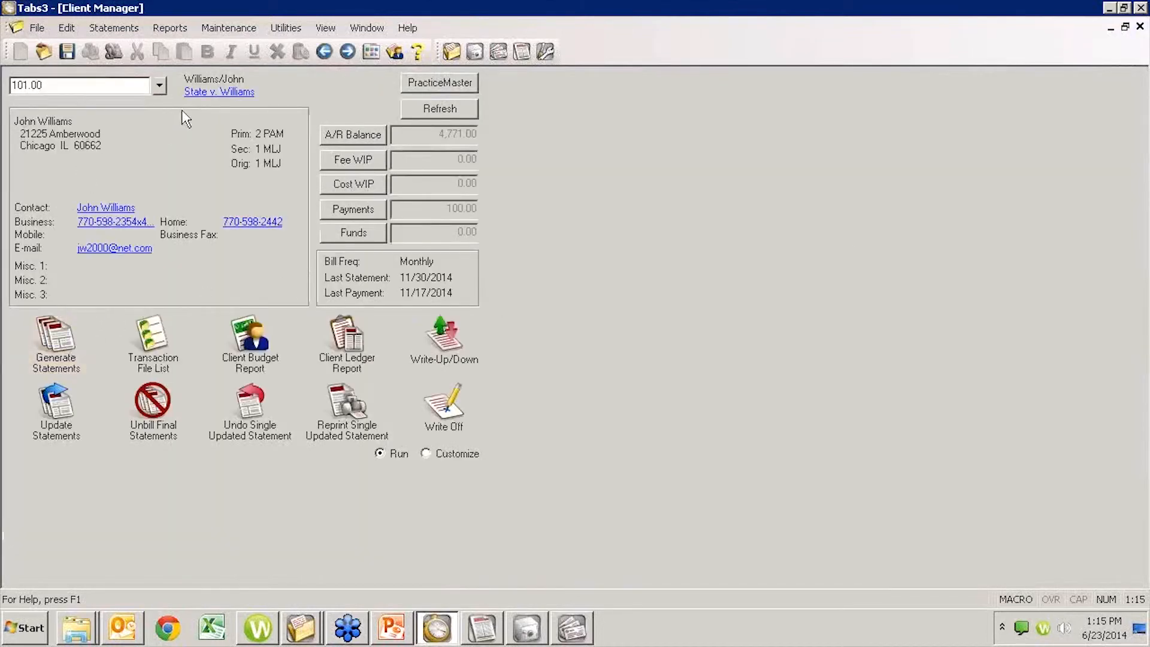
- Set Trust Integration to Summary in the client's statement options, save the record, and return to Client Manager
click(210, 93)
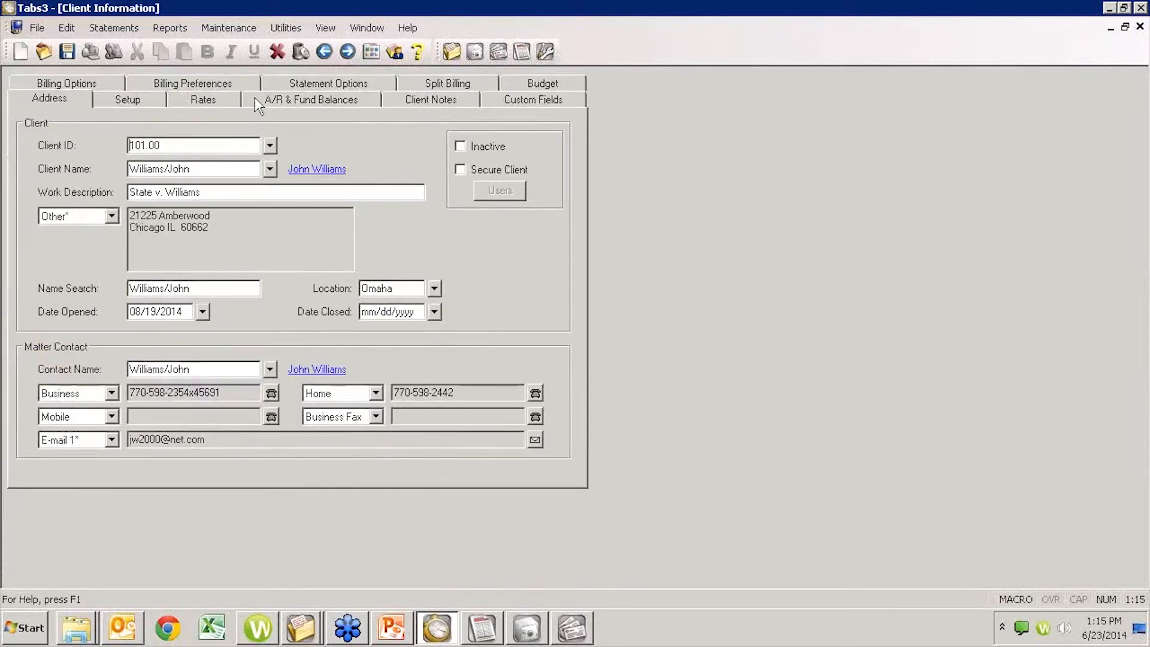
click(290, 78)
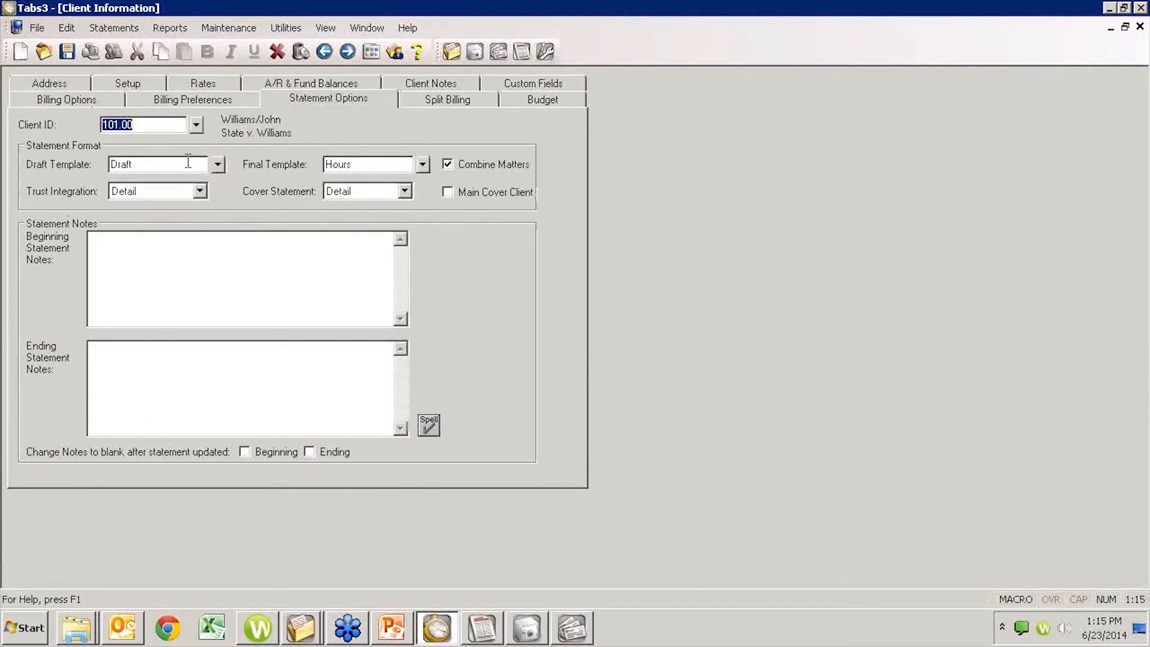
click(200, 191)
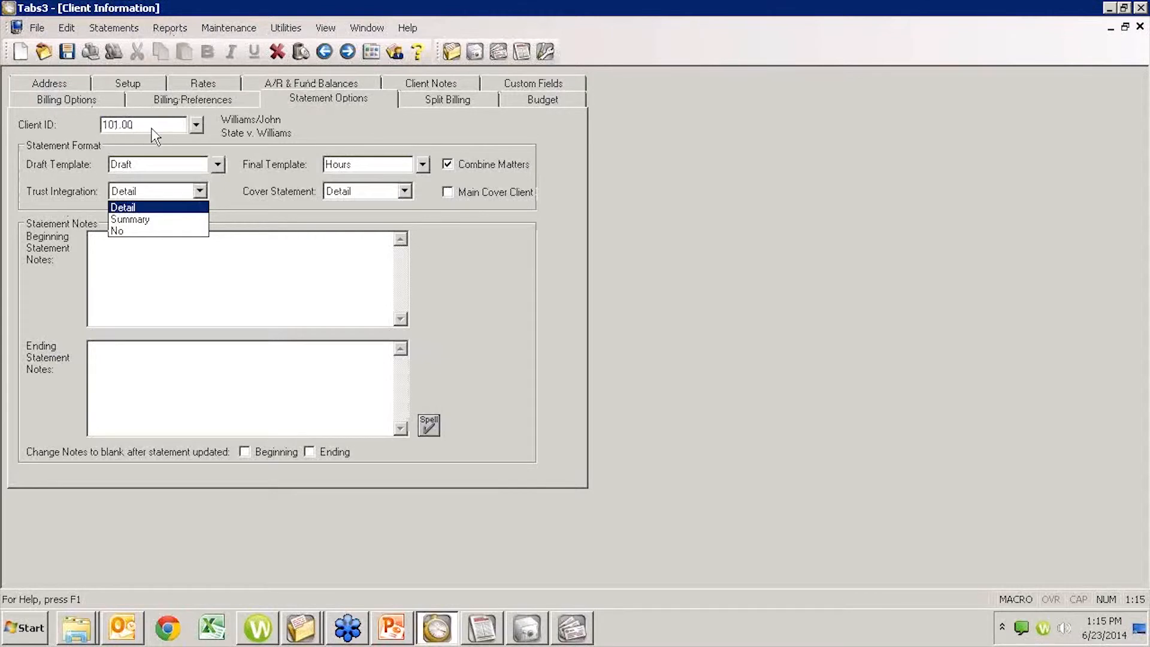
click(148, 219)
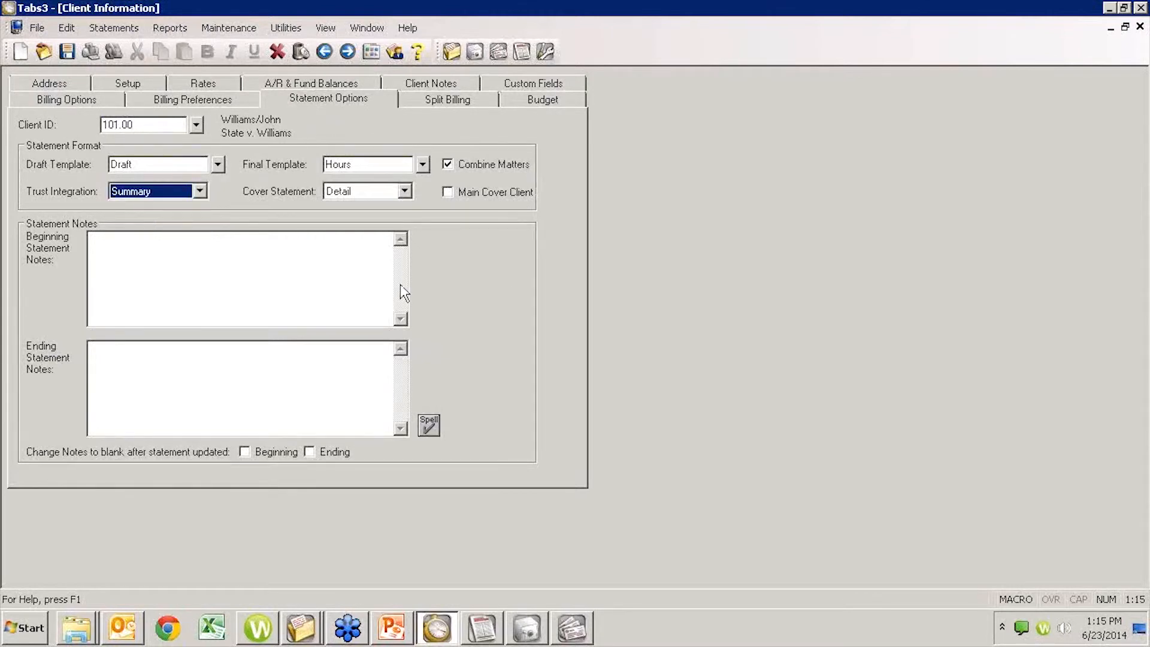
key(ctrl+n)
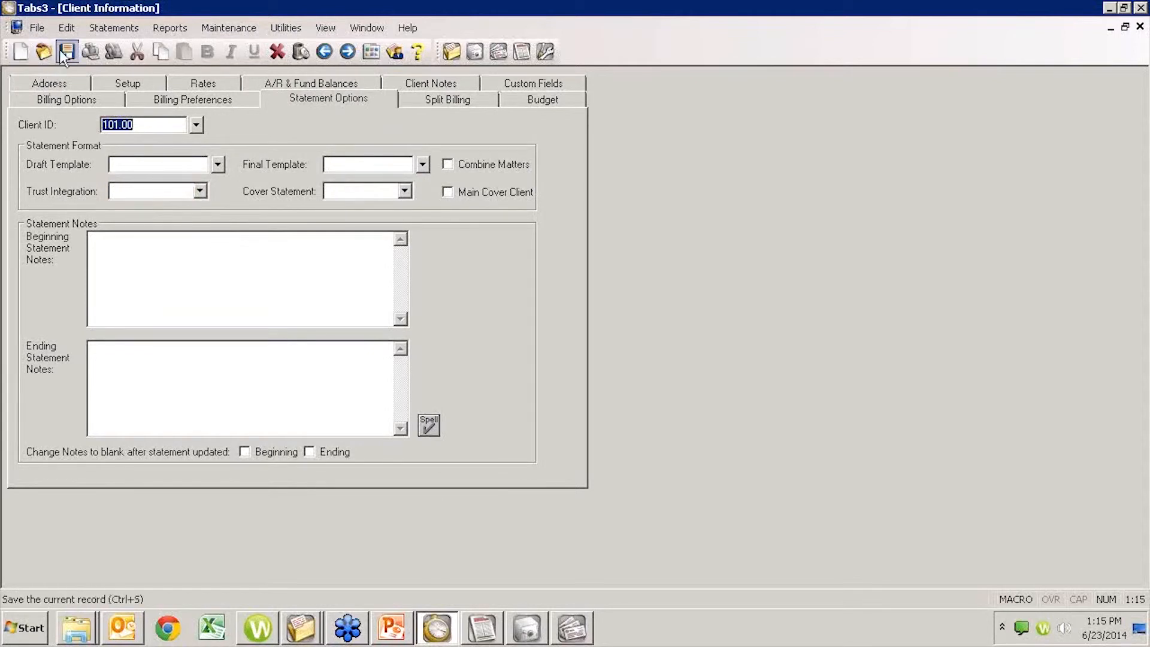
key(Escape)
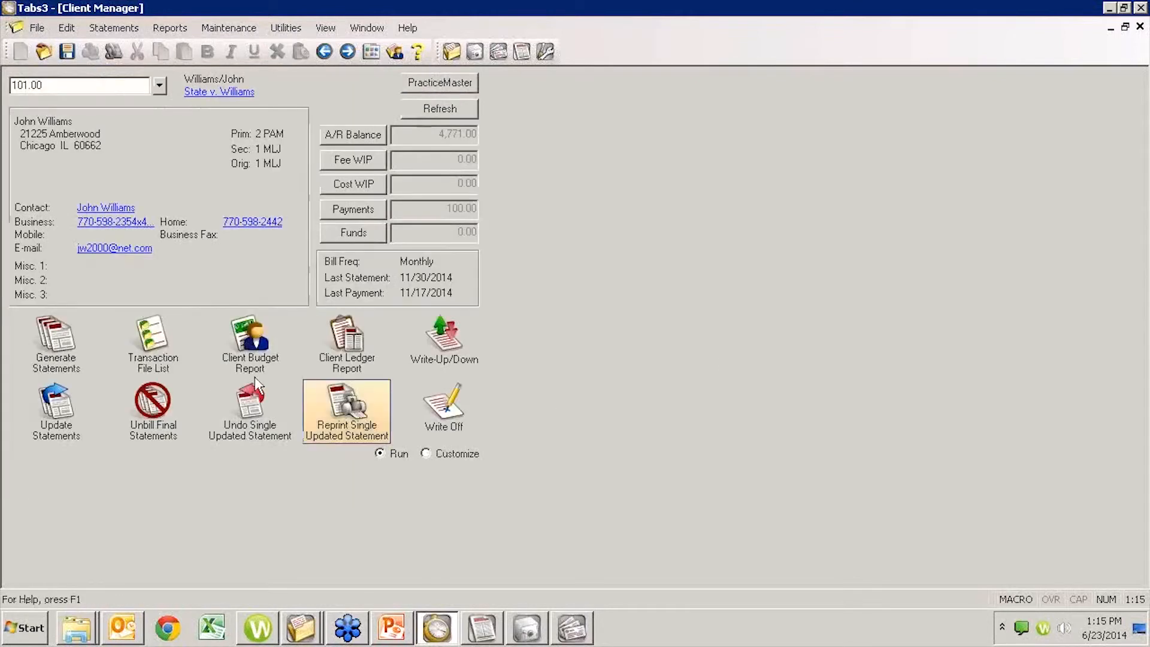
- Preview the client's draft statement, review the retainer balance line below the billing history, and close the preview
click(69, 328)
click(615, 395)
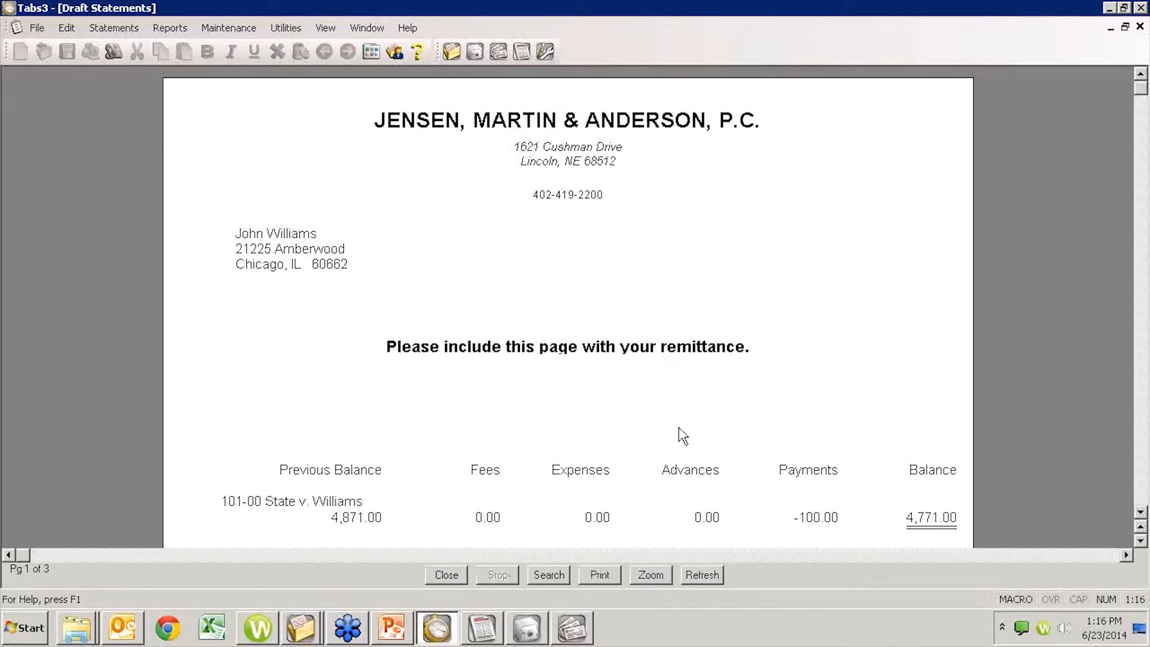
scroll(734, 431, down, 3)
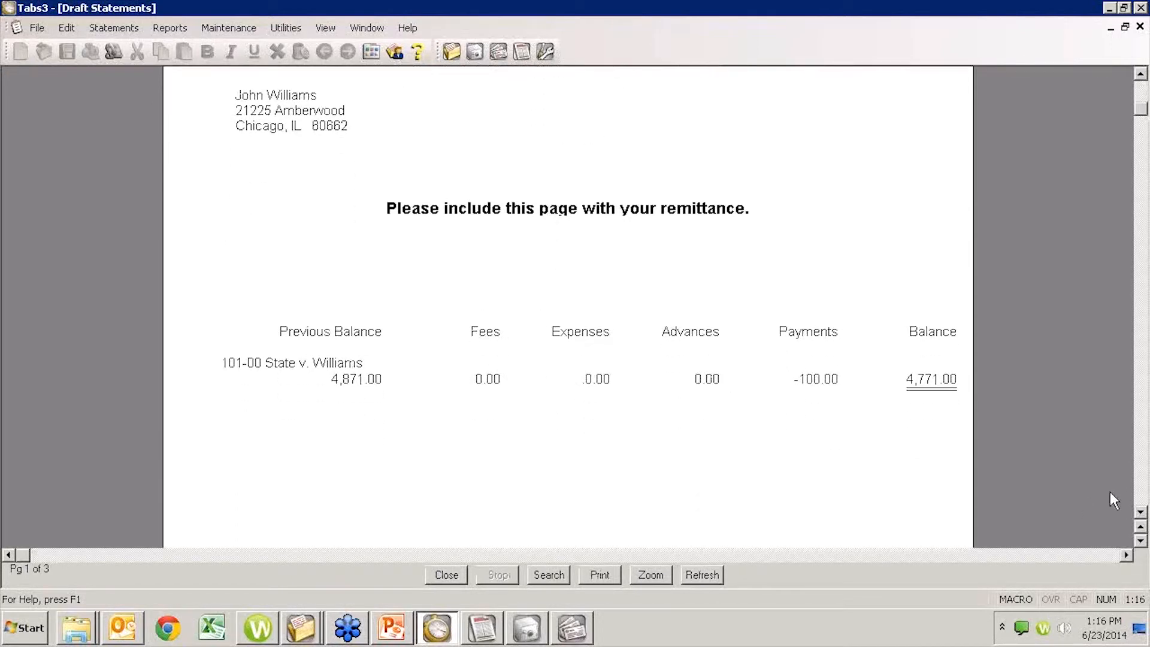
click(1141, 482)
click(1142, 483)
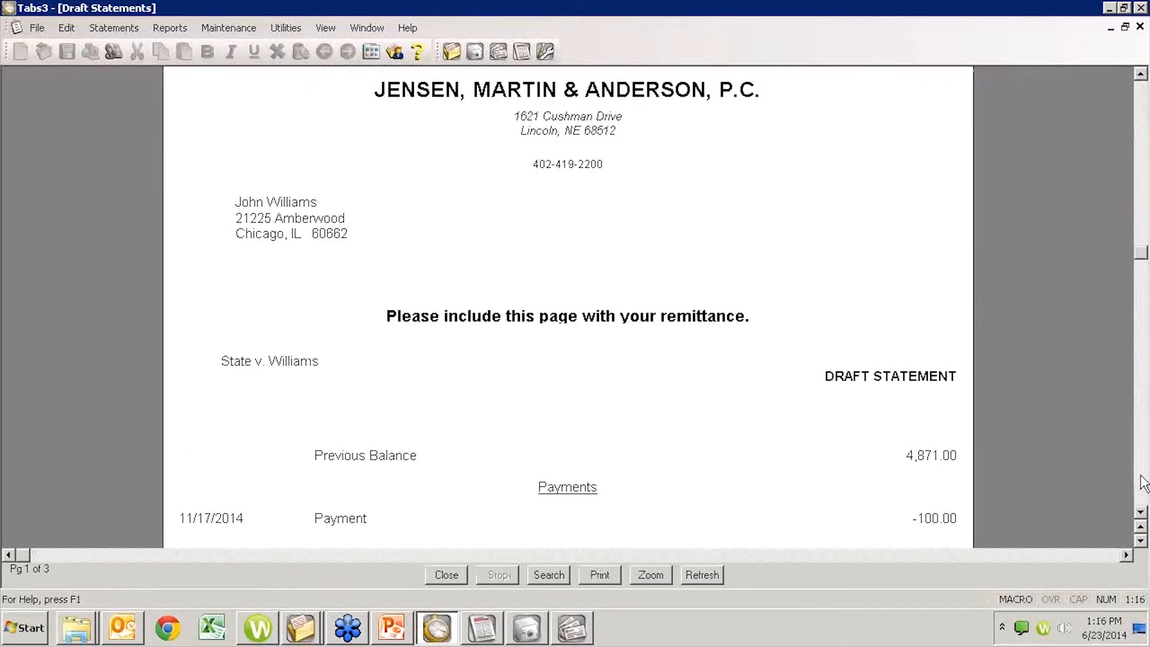
click(1142, 483)
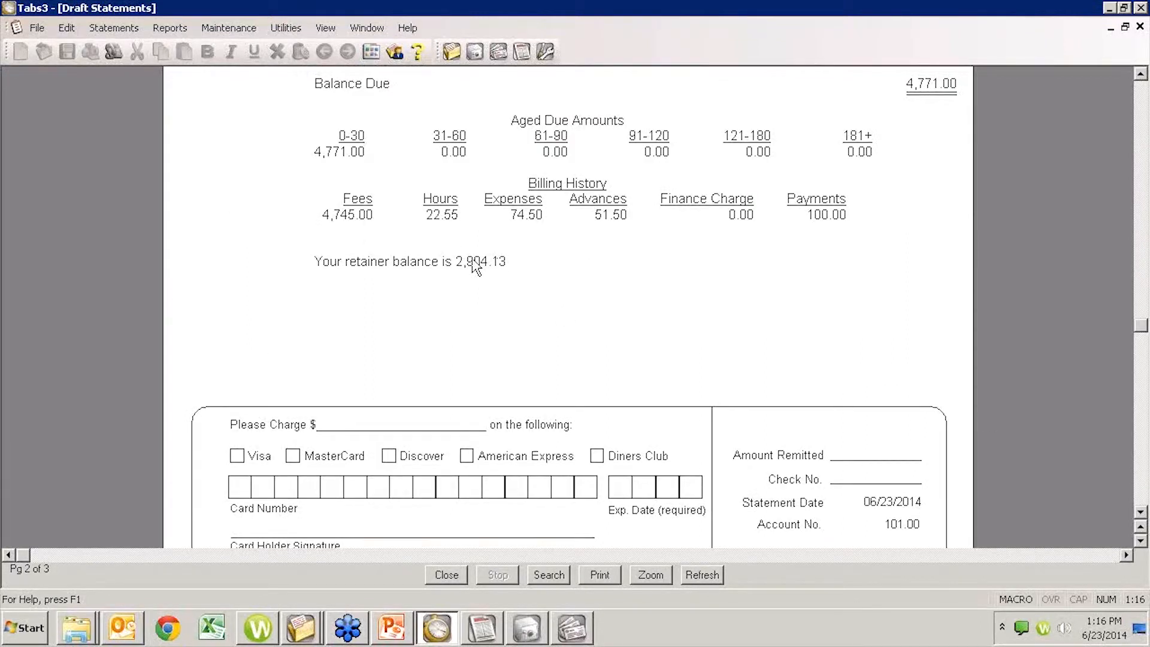
key(Escape)
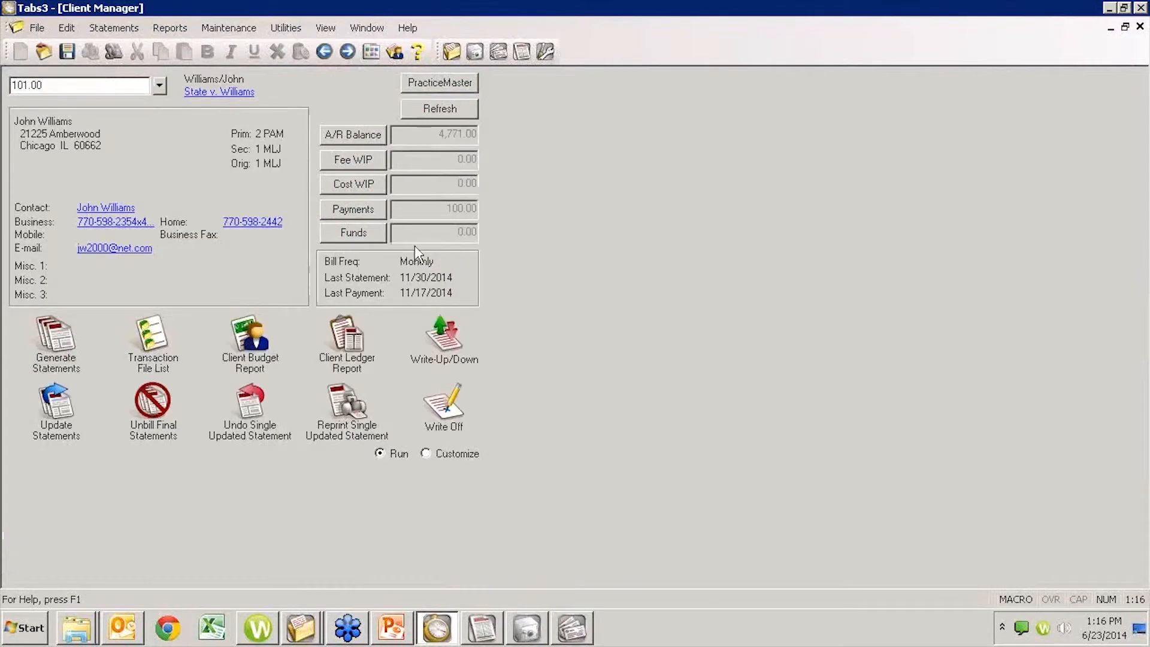
- Try setting Trust Integration to No in the client's statement options
click(210, 95)
click(286, 90)
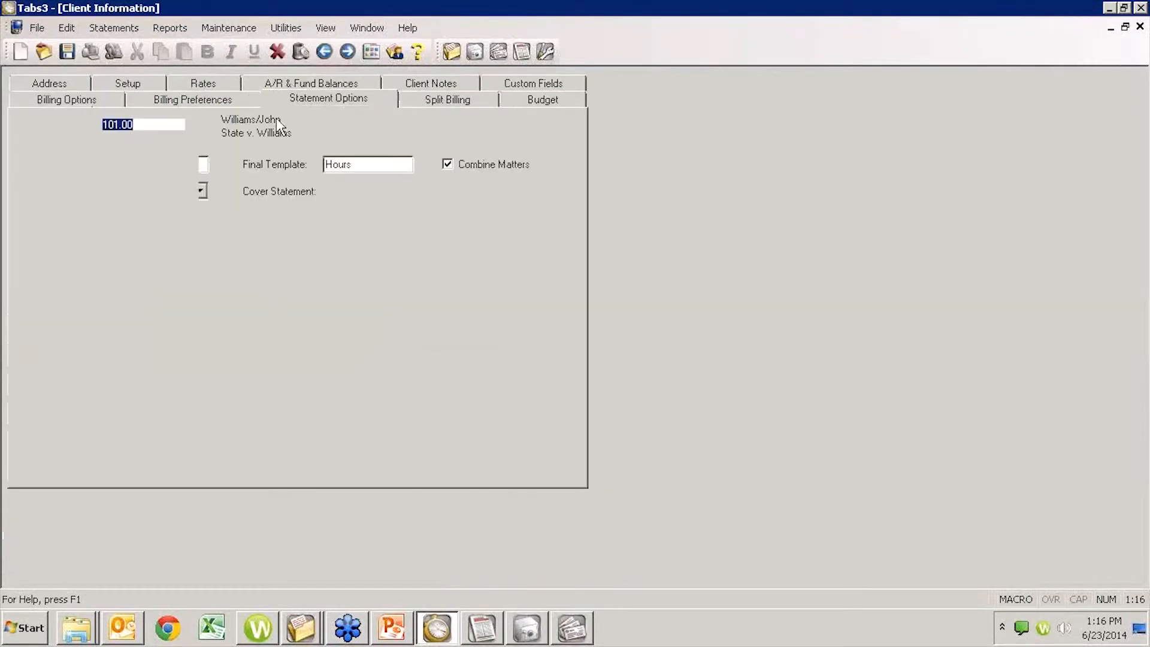
click(200, 191)
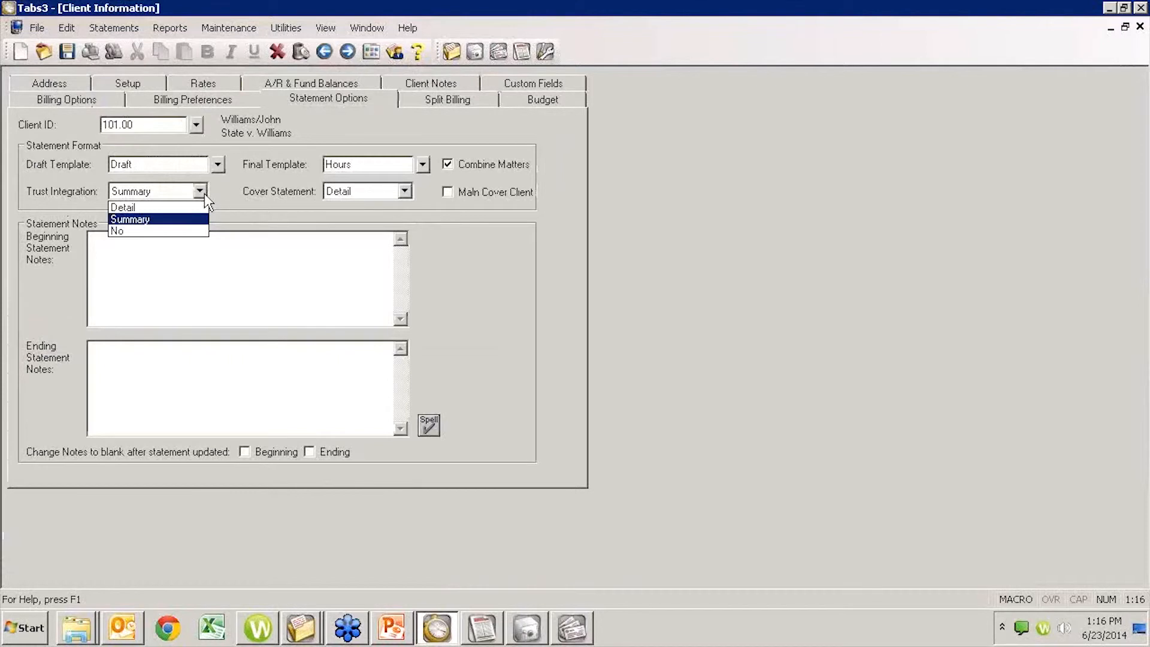
click(187, 231)
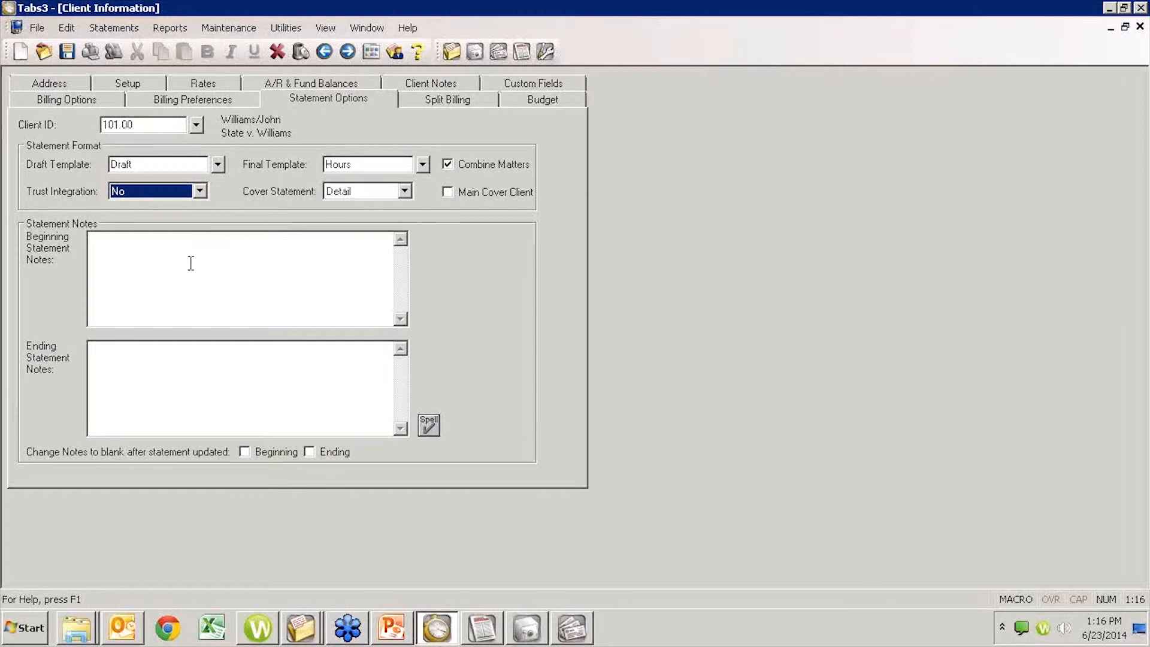
- Switch to TAS and start a new check transaction for the client's trust account in bank 1
click(563, 633)
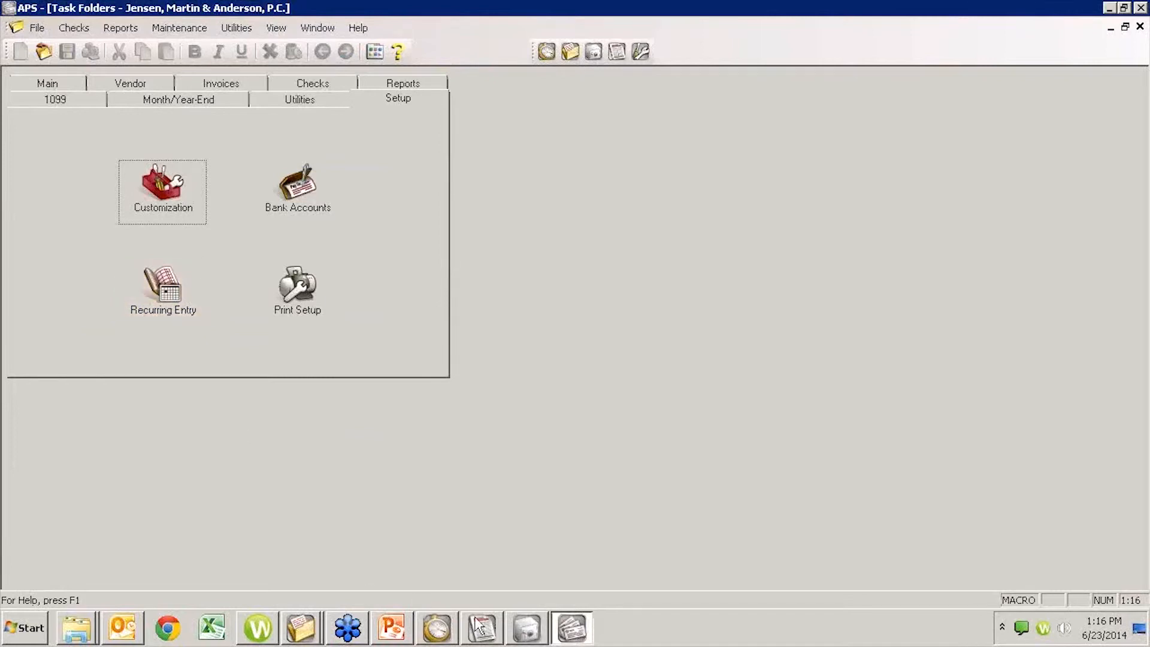
click(527, 639)
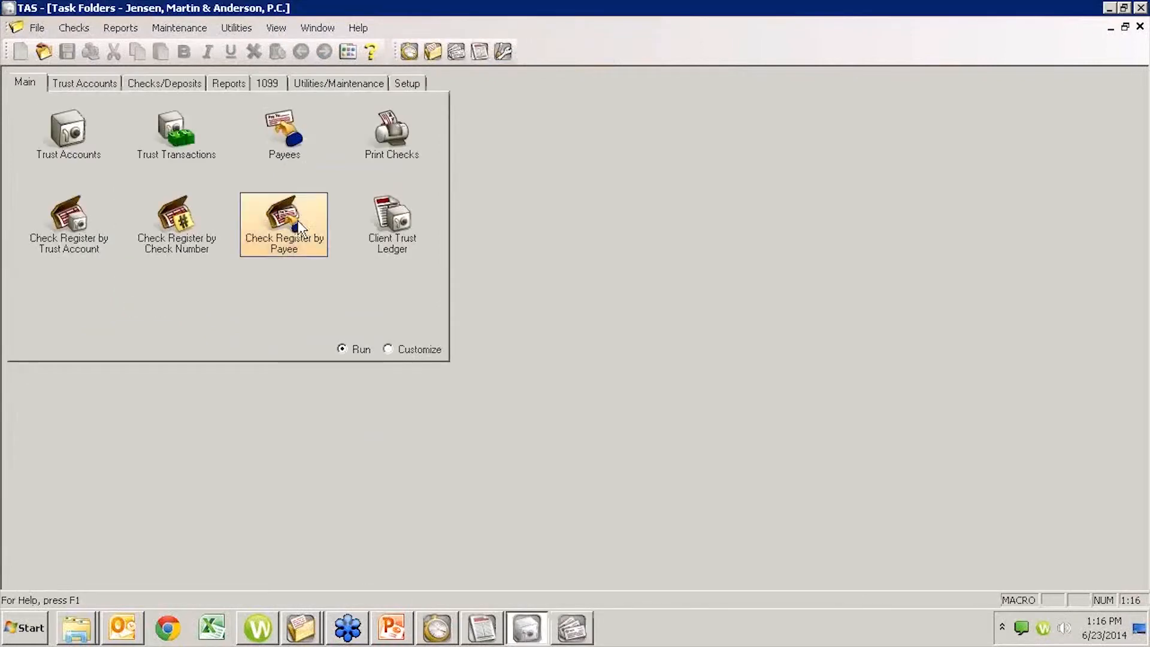
click(177, 134)
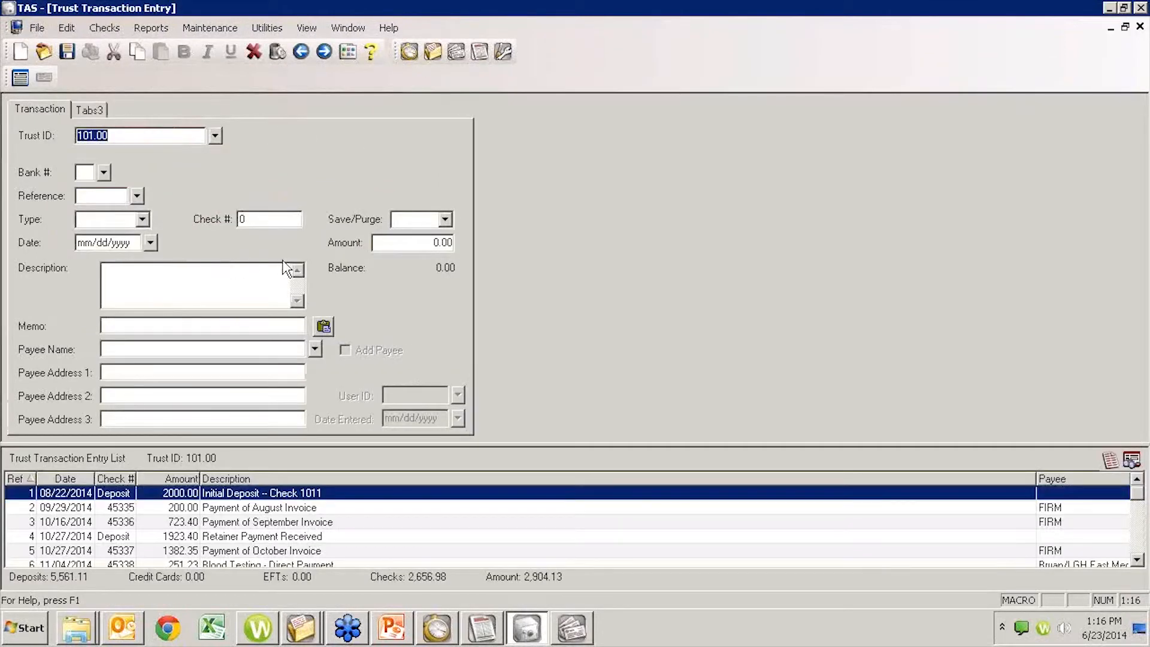
key(Tab)
key(Tab)
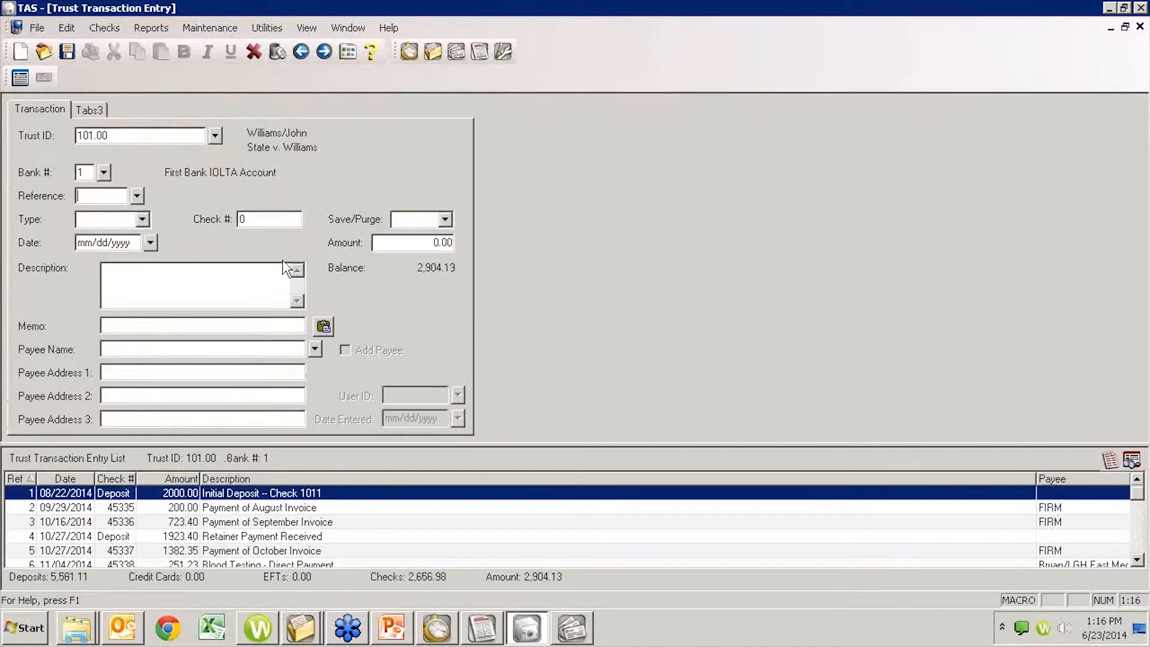
key(Tab)
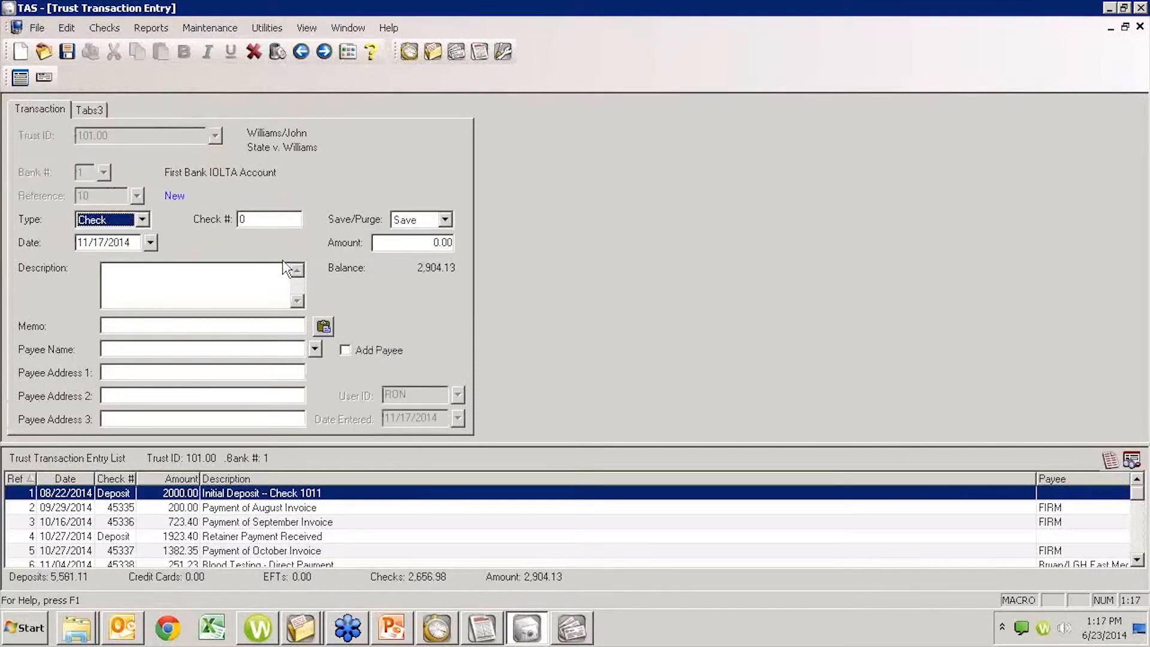
key(Tab)
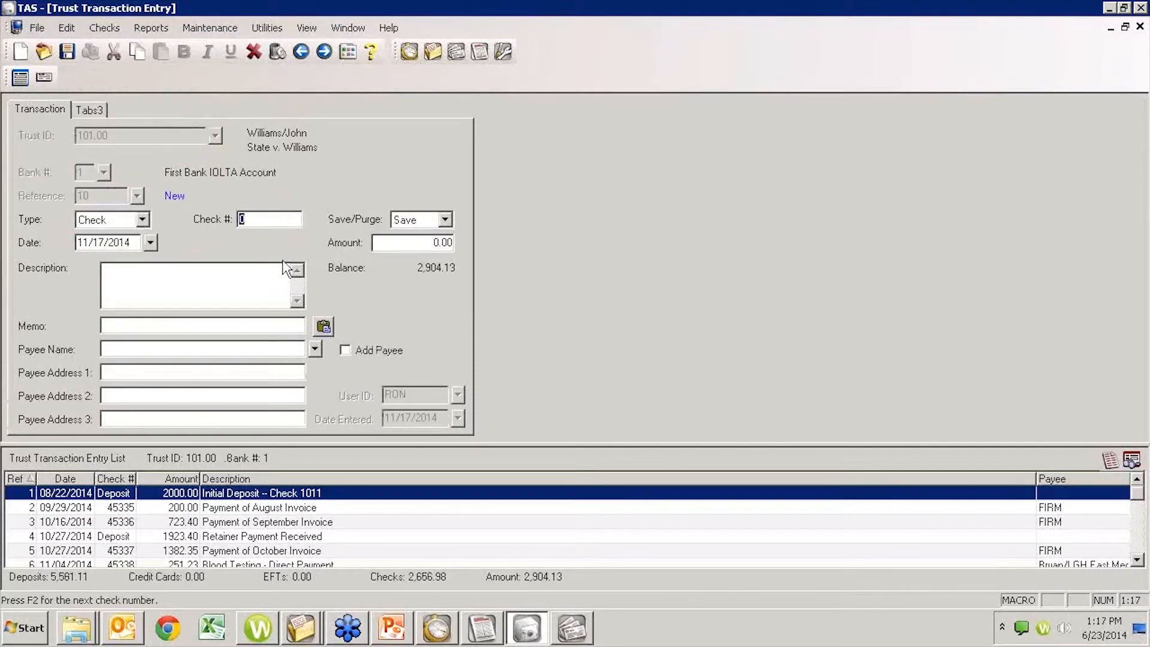
- Set the check number to 101, keeping the Save option and the 11/17/2014 date
text(101)
click(286, 269)
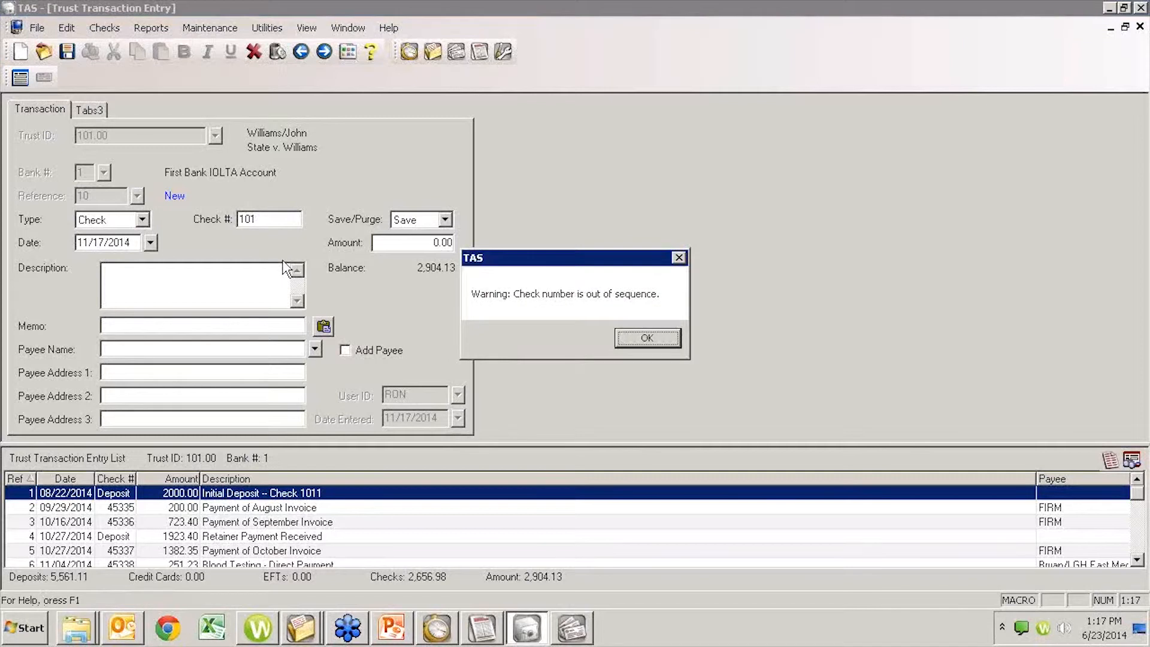
key(Return)
key(Tab)
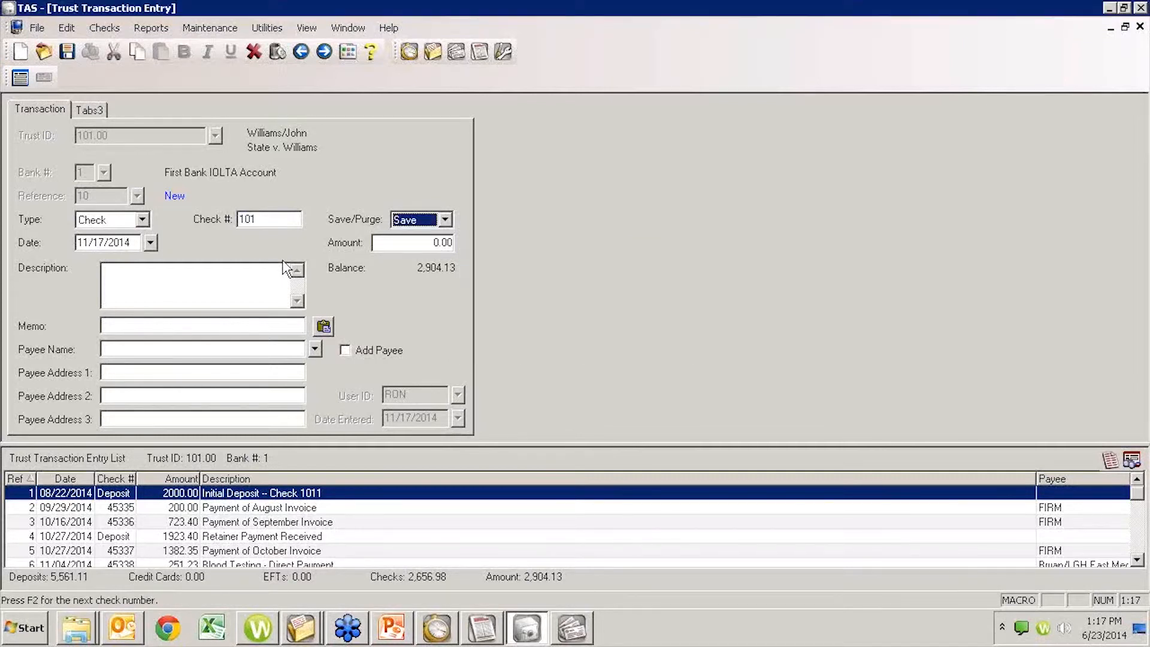
key(Tab)
key(Tab)
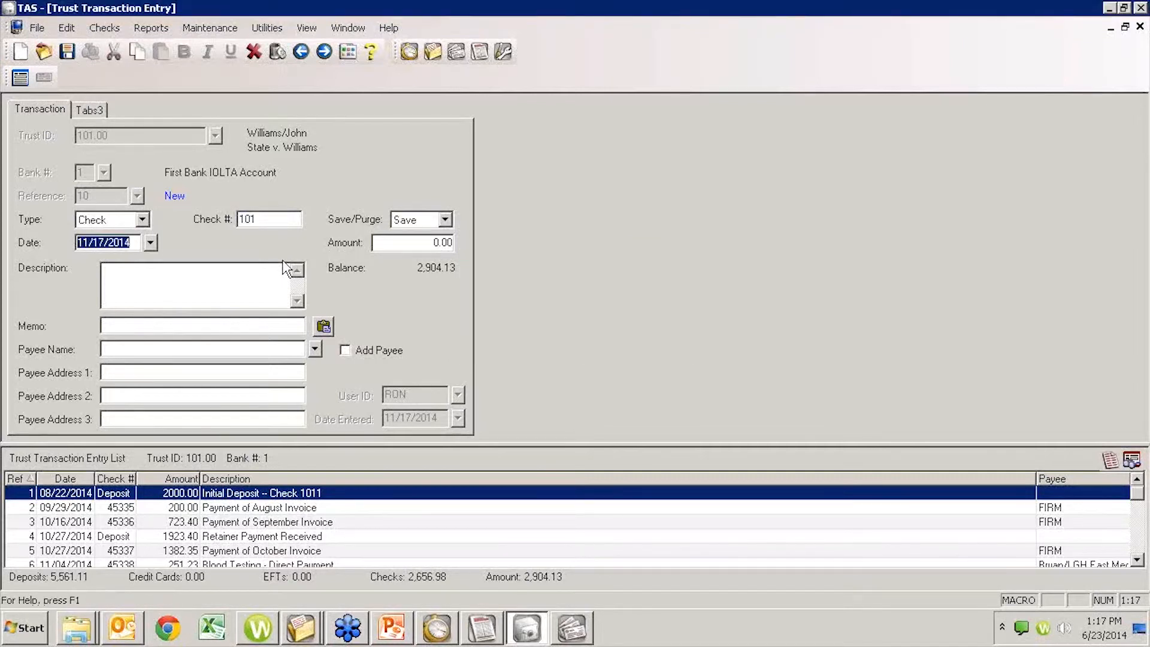
key(shift+Tab)
key(Tab)
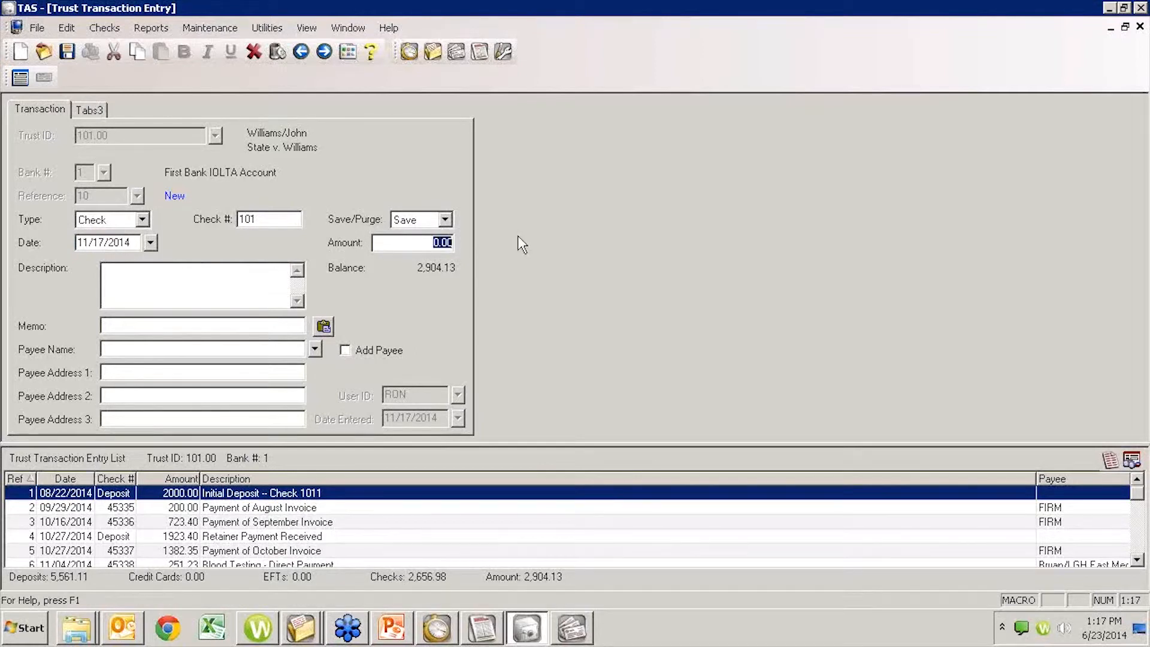
- Set the check amount to 300.00, the description to Attorney Fees, and the payee to FIRM
text(300)
key(Tab)
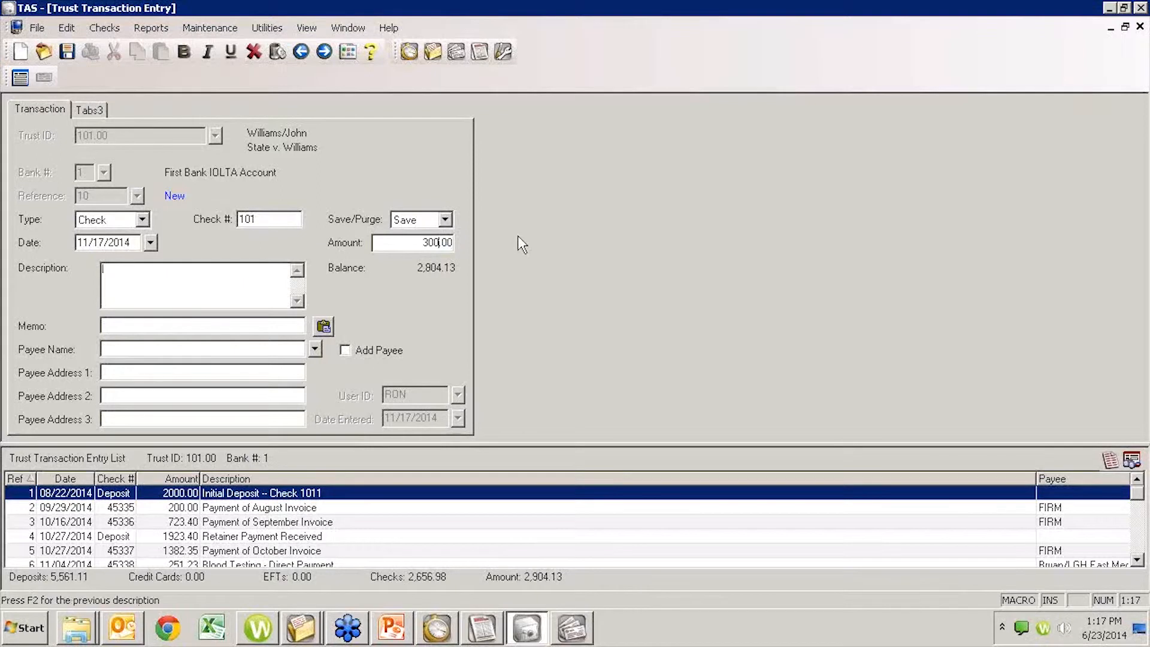
text(Attorney'Fees)
key(Tab)
key(Tab)
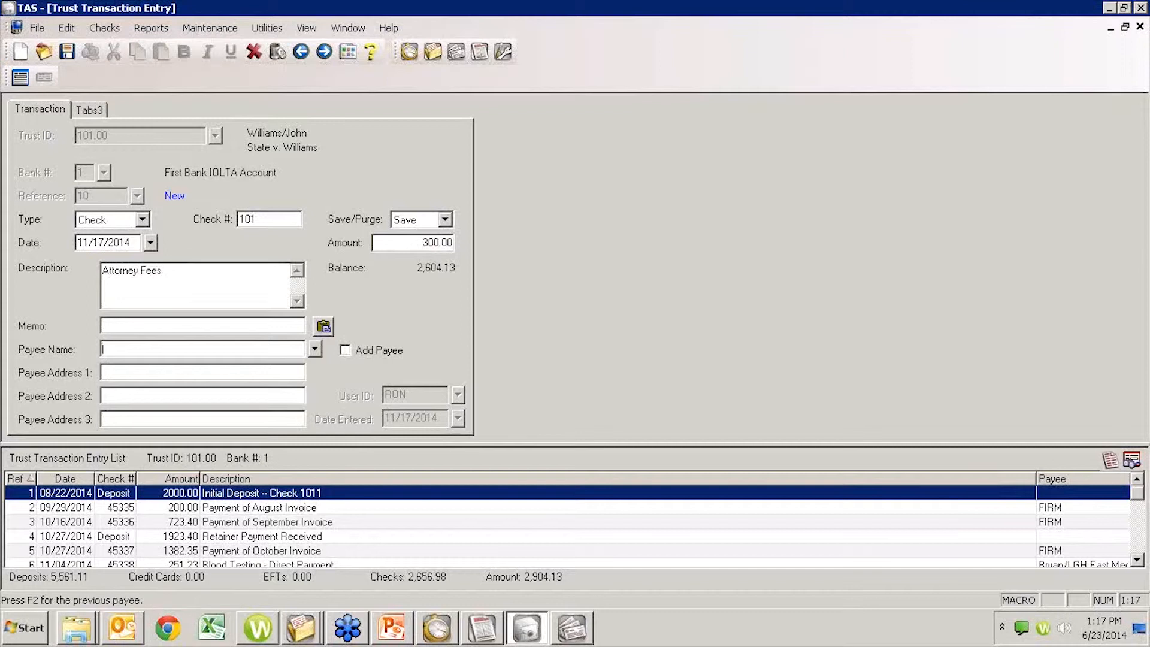
text(f)
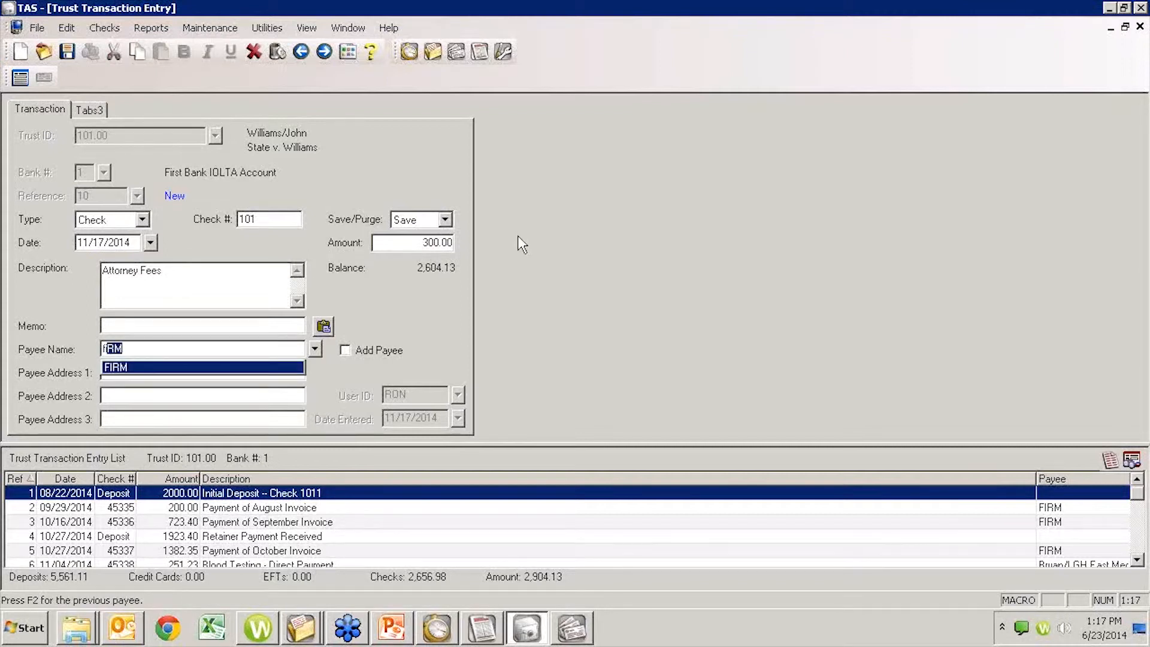
text(irm)
key(Tab)
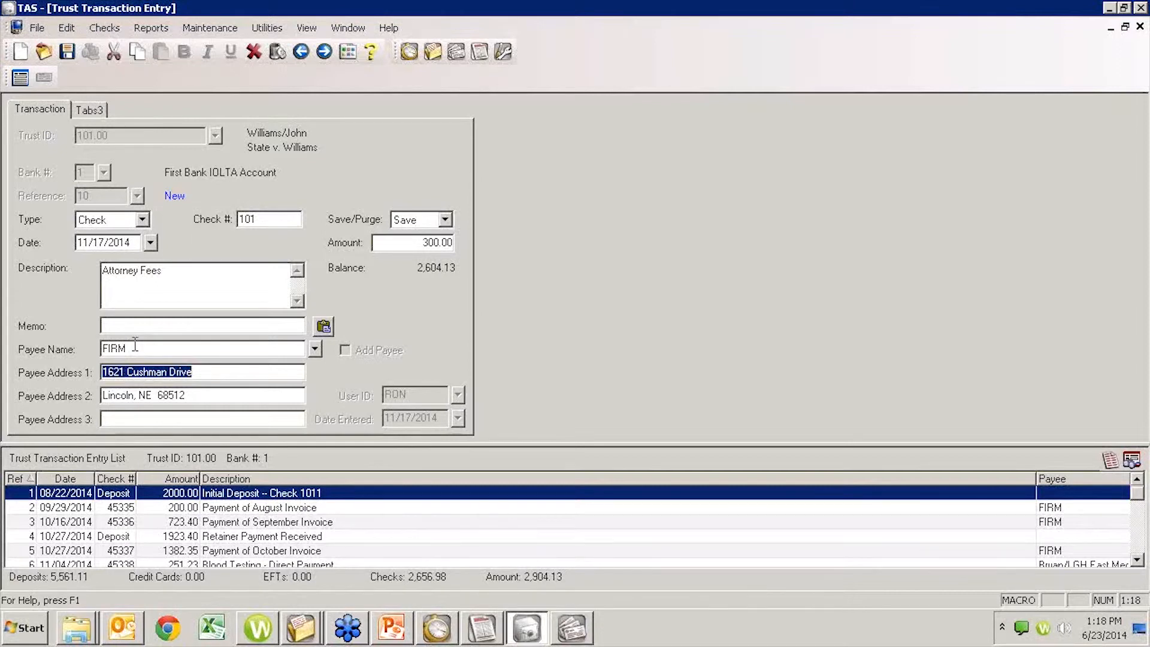
- Review the check's Tabs3 payment allocation, keeping 300.00 as a regular payment, and save the trust transaction
click(68, 52)
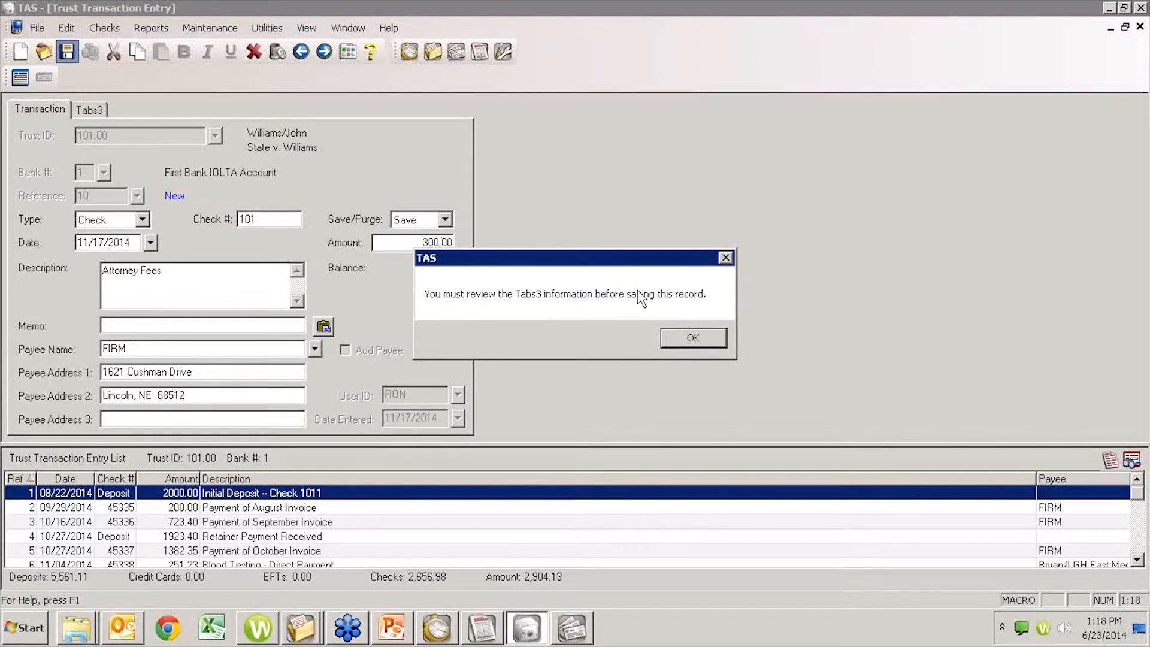
click(690, 333)
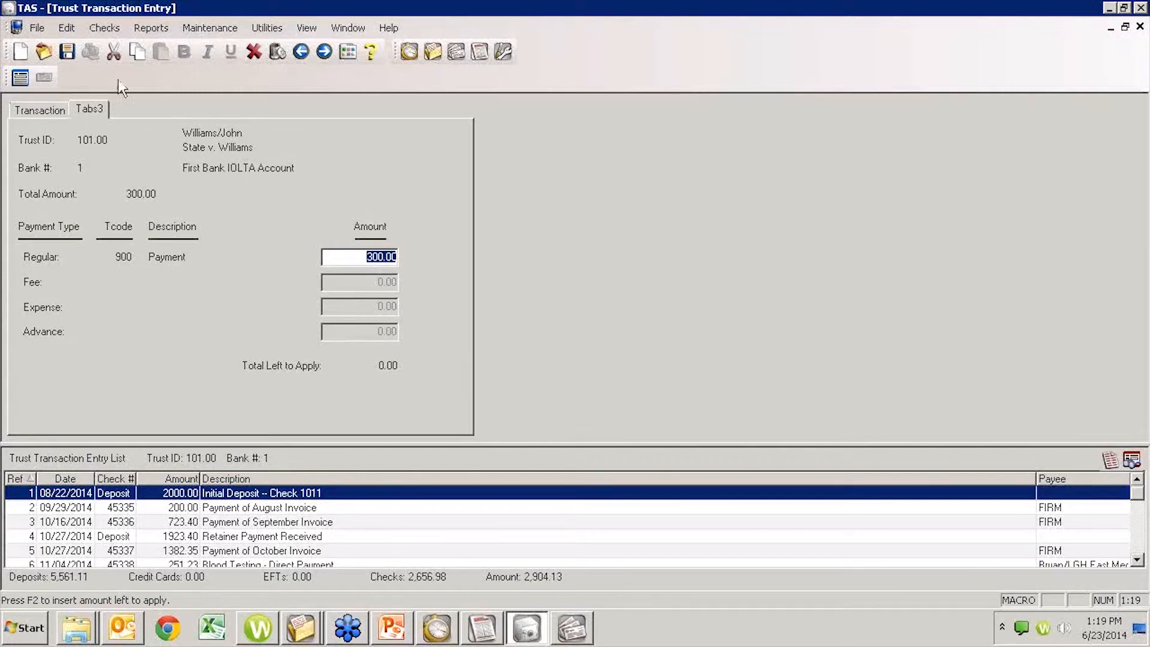
click(59, 110)
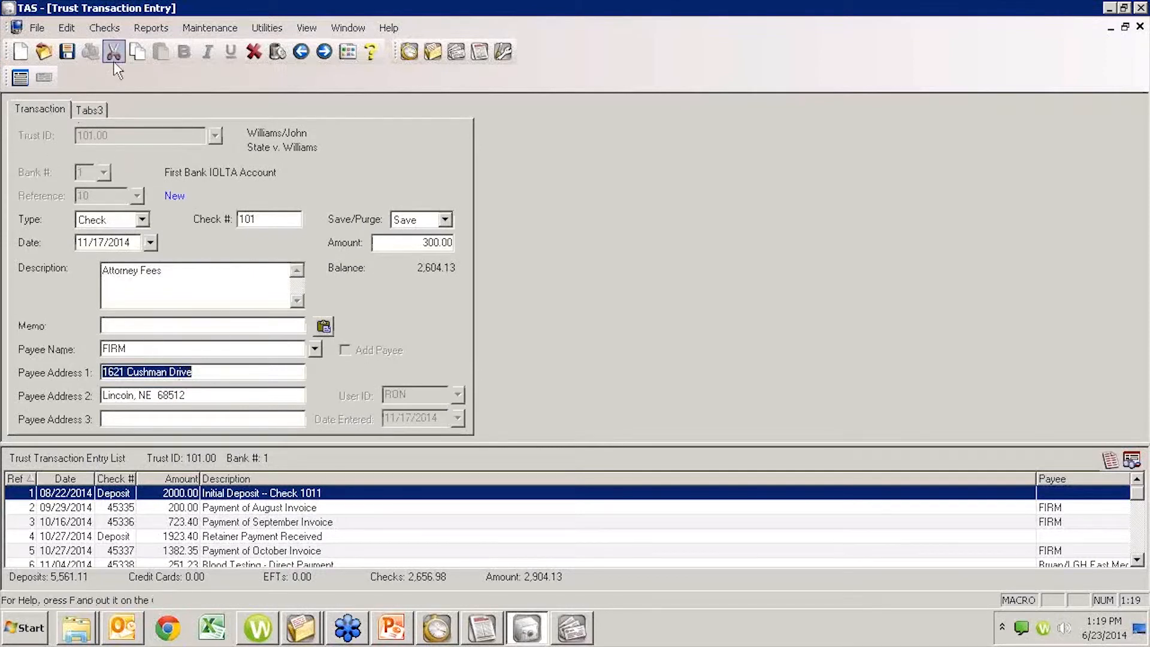
click(94, 109)
click(70, 53)
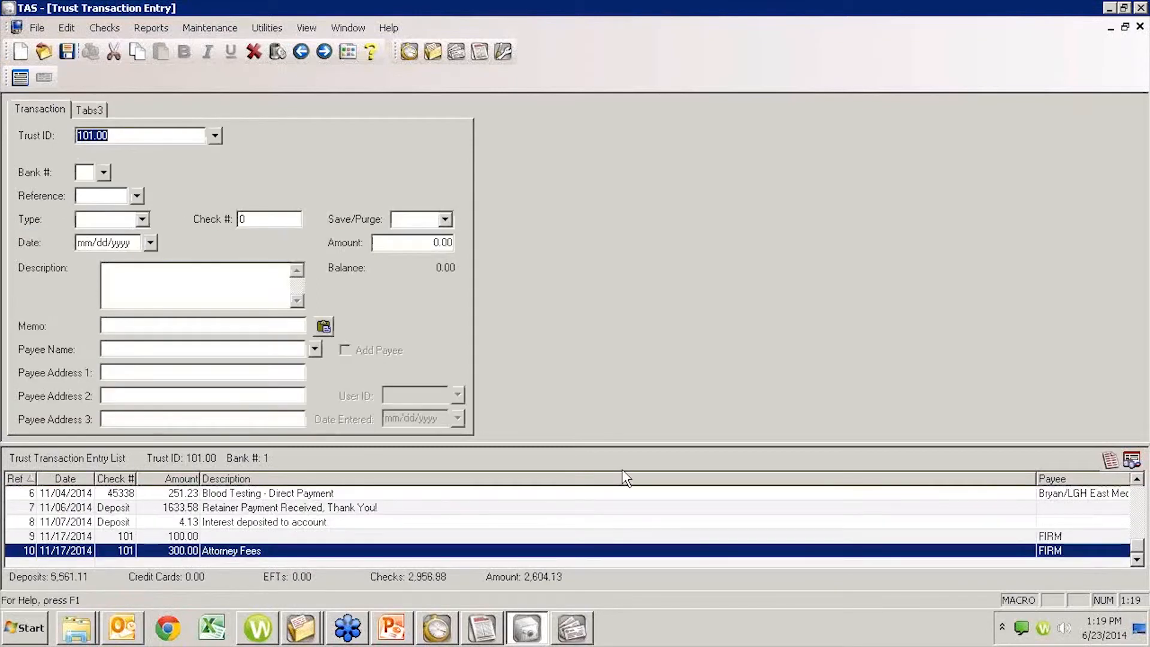
- Switch back to Tabs3 and close the client record, discarding its unsaved changes
click(448, 633)
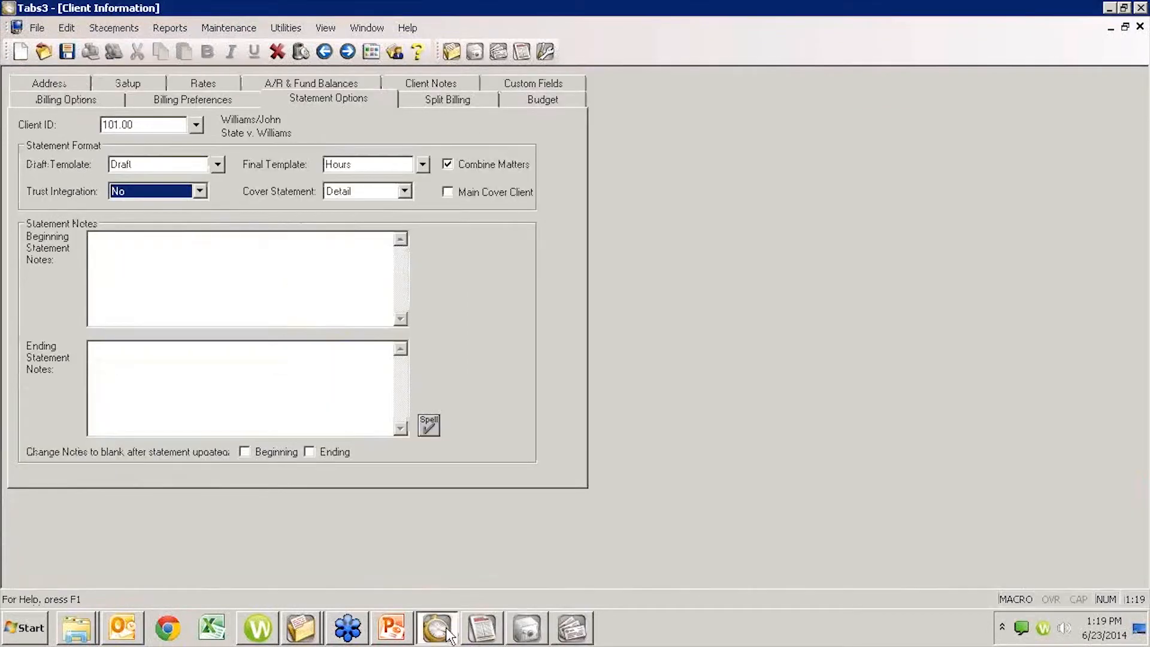
key(Escape)
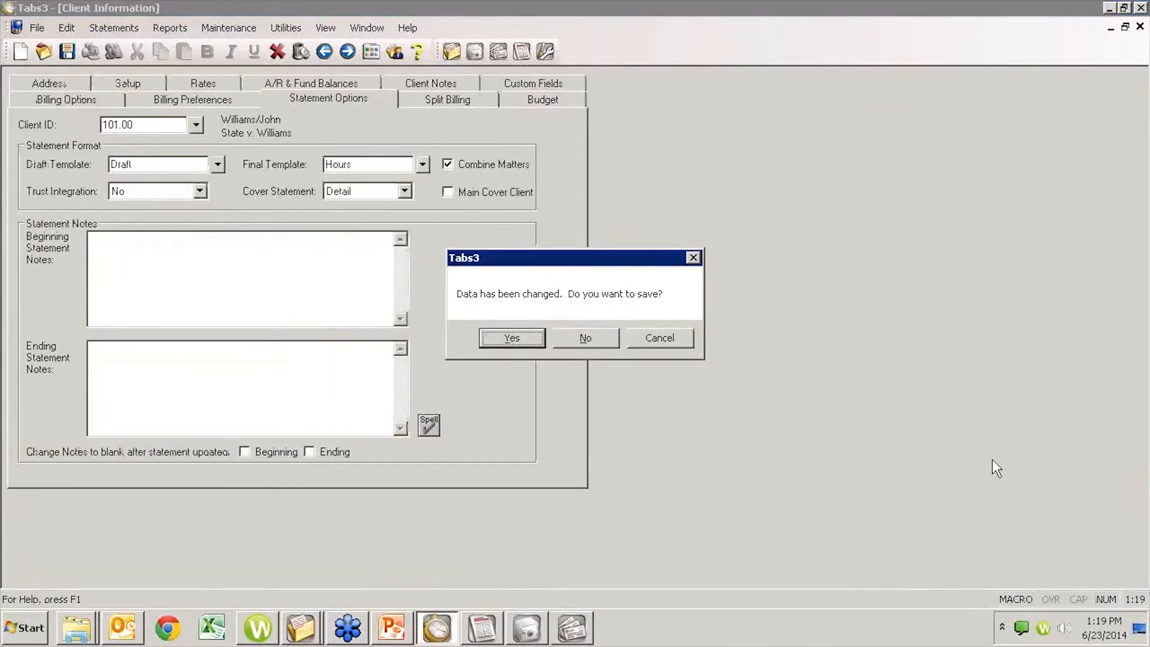
click(573, 336)
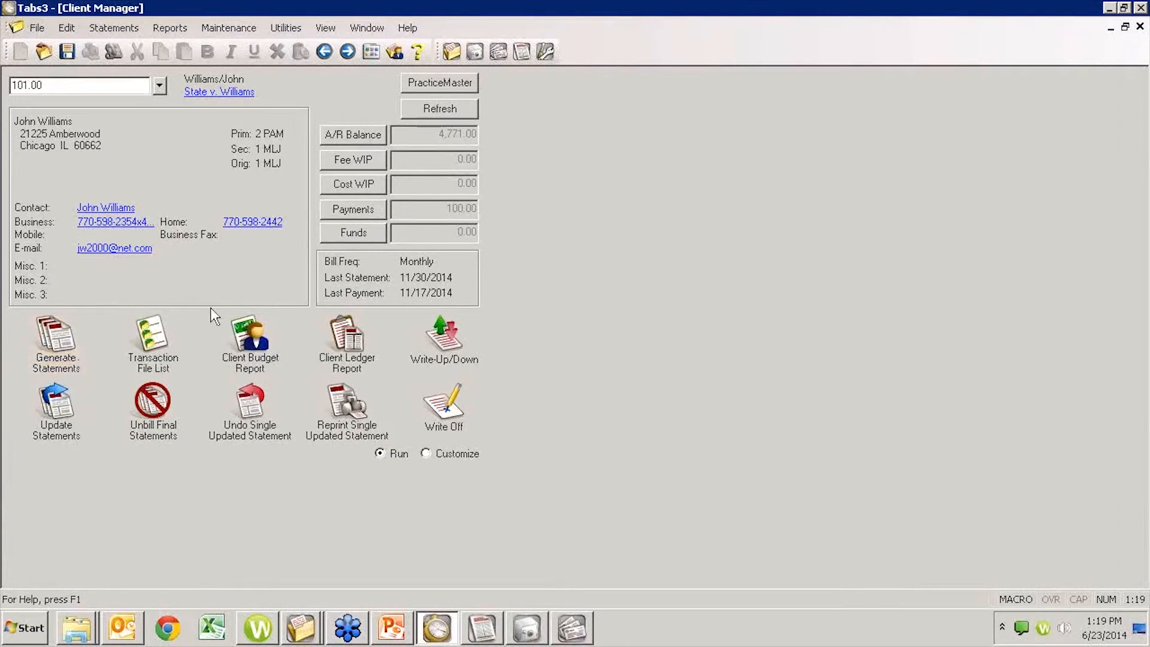
- Look up the client's payments, close the lookup without opening an entry, and refresh the client balances
click(370, 209)
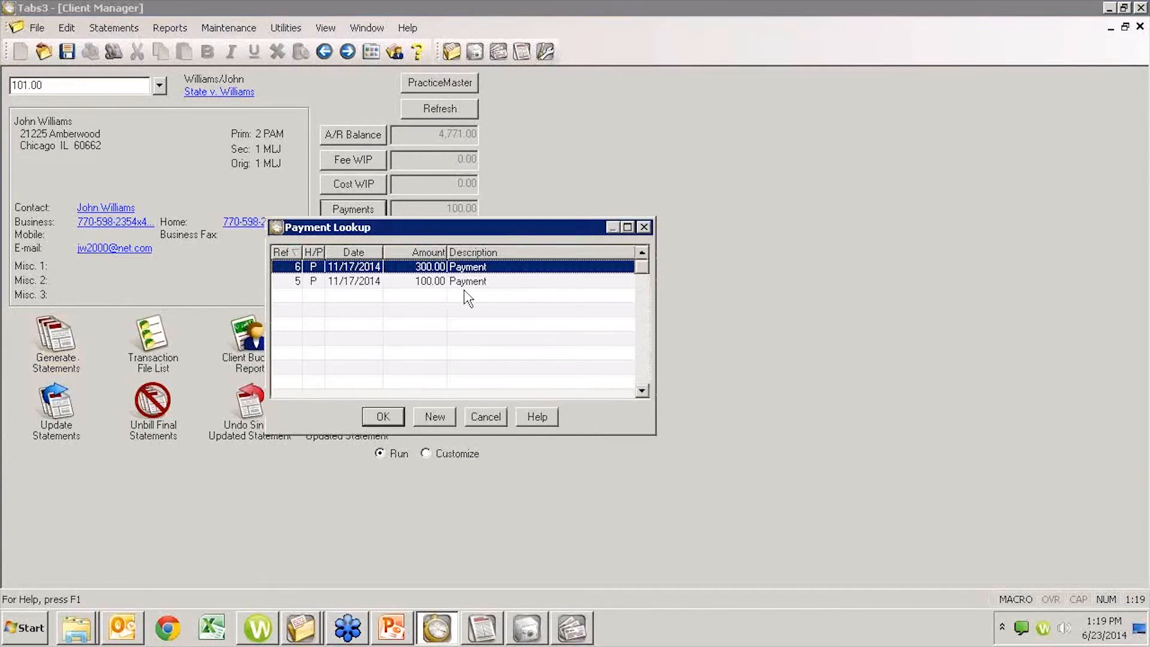
click(467, 282)
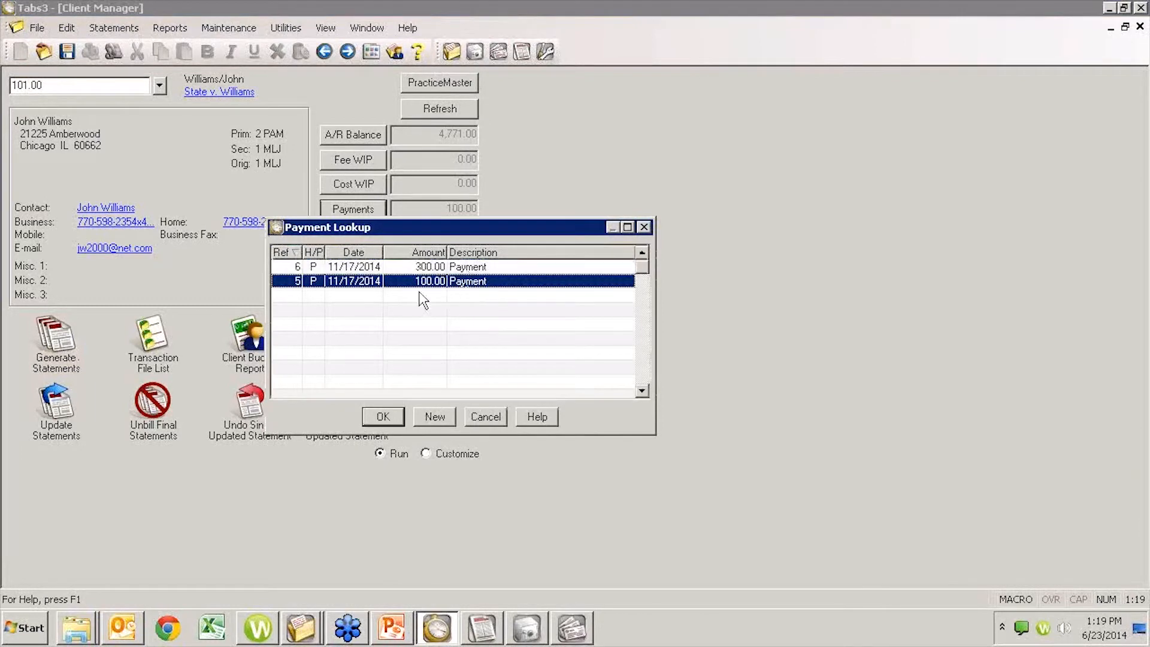
click(477, 412)
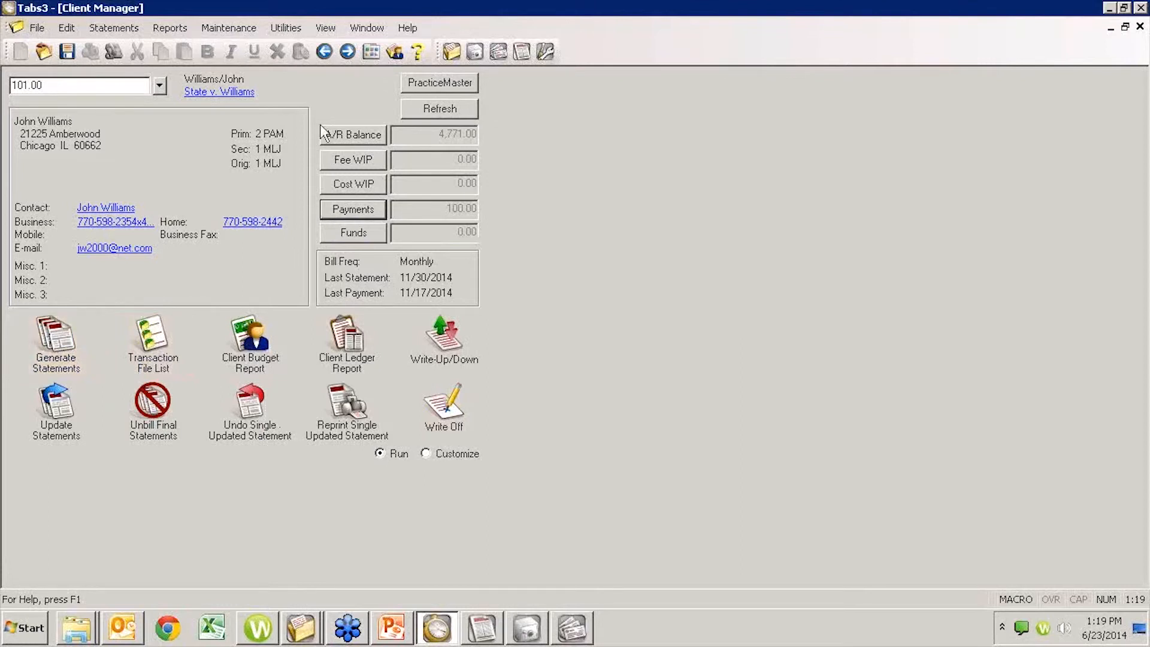
click(449, 109)
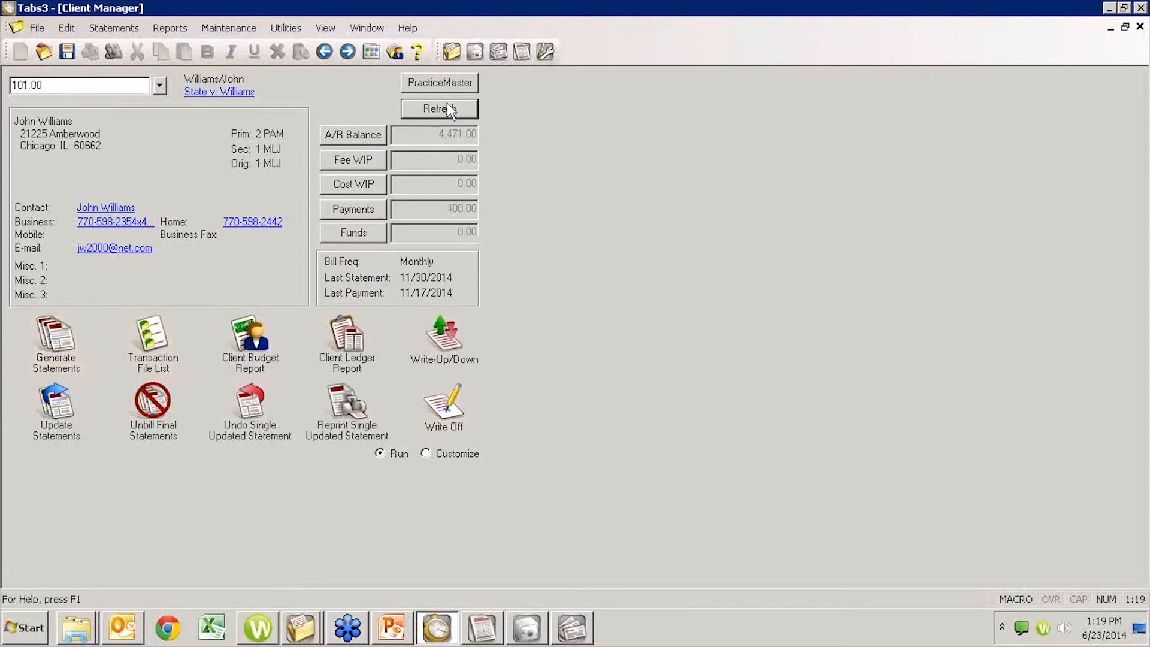
- Preview the client's draft statement, check its payments and retainer balance, and close the preview
click(66, 340)
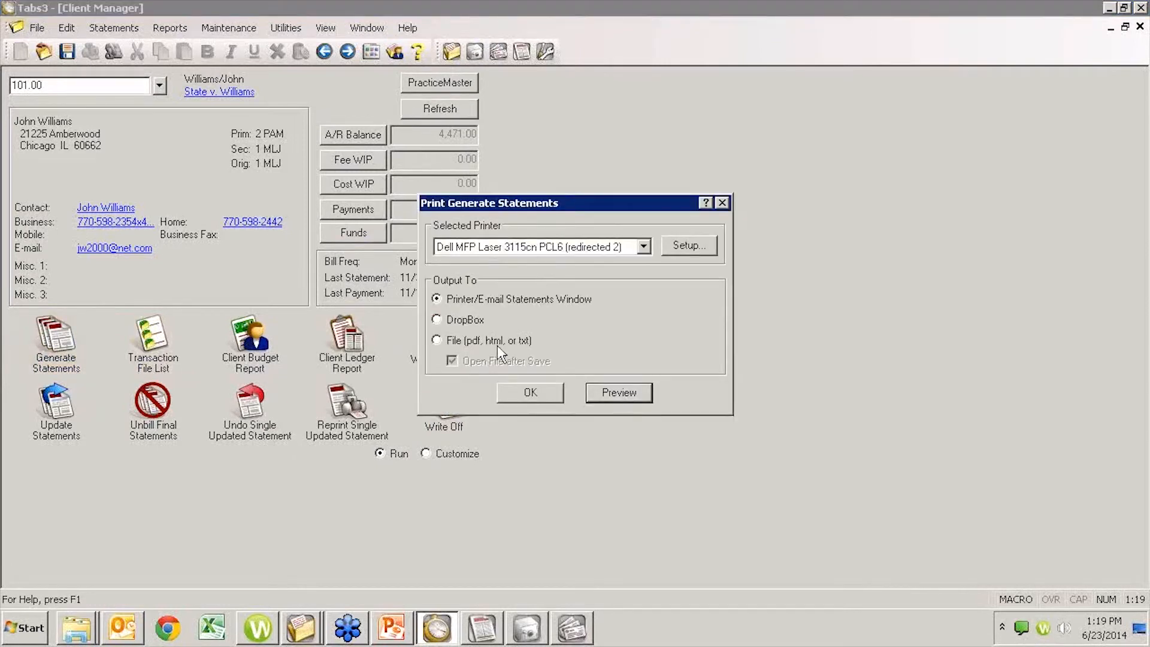
click(617, 392)
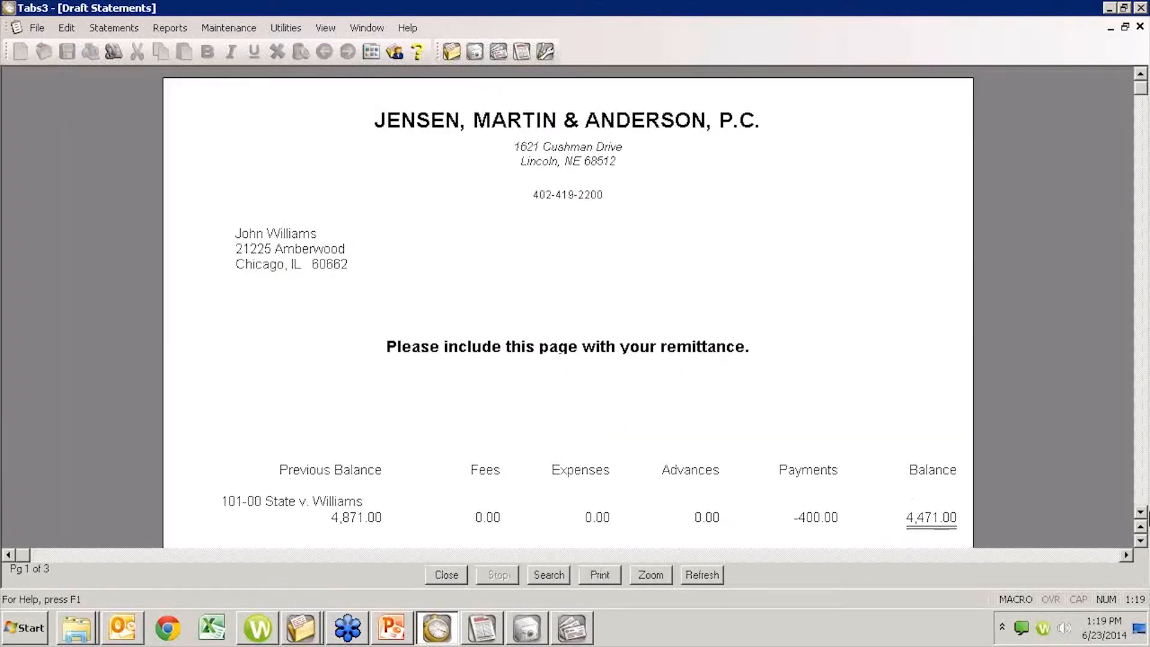
click(1140, 500)
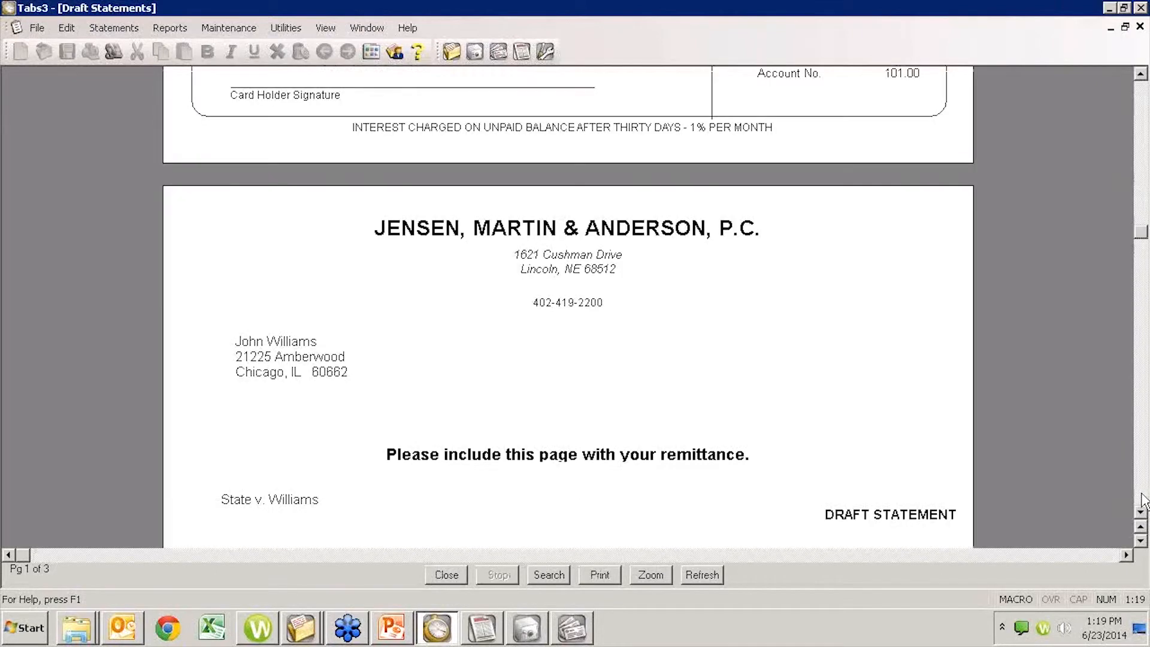
click(1142, 498)
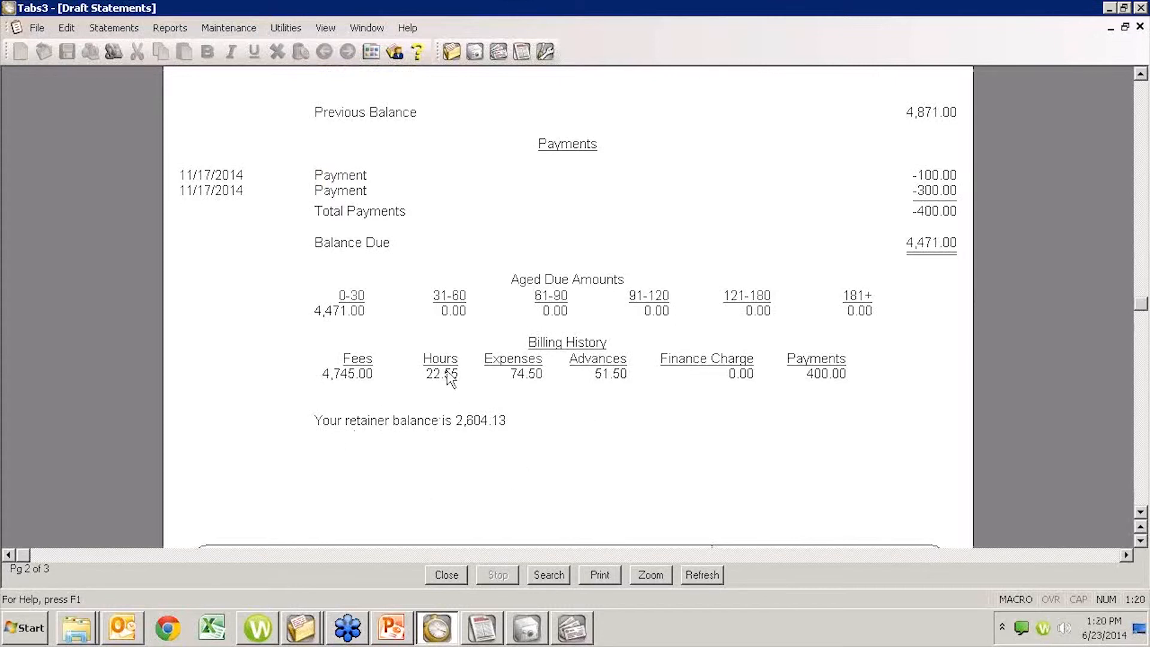
click(446, 575)
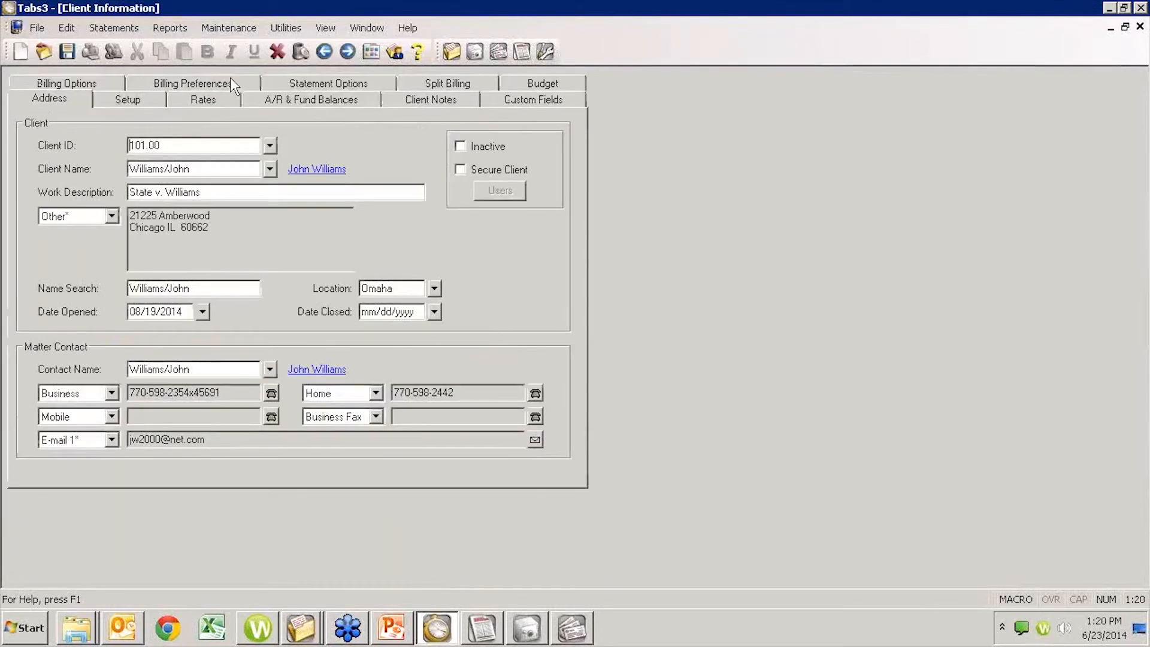
- Set the client's Trust Integration statement option to Detail, save the record, and return to Client Manager
click(301, 87)
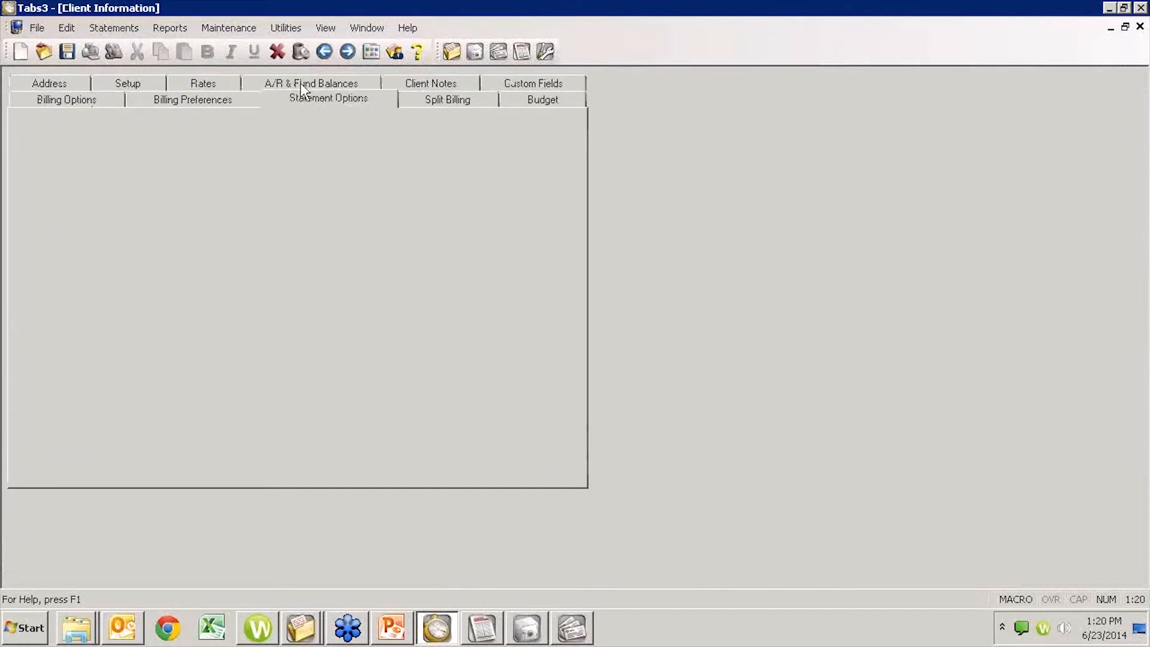
click(200, 191)
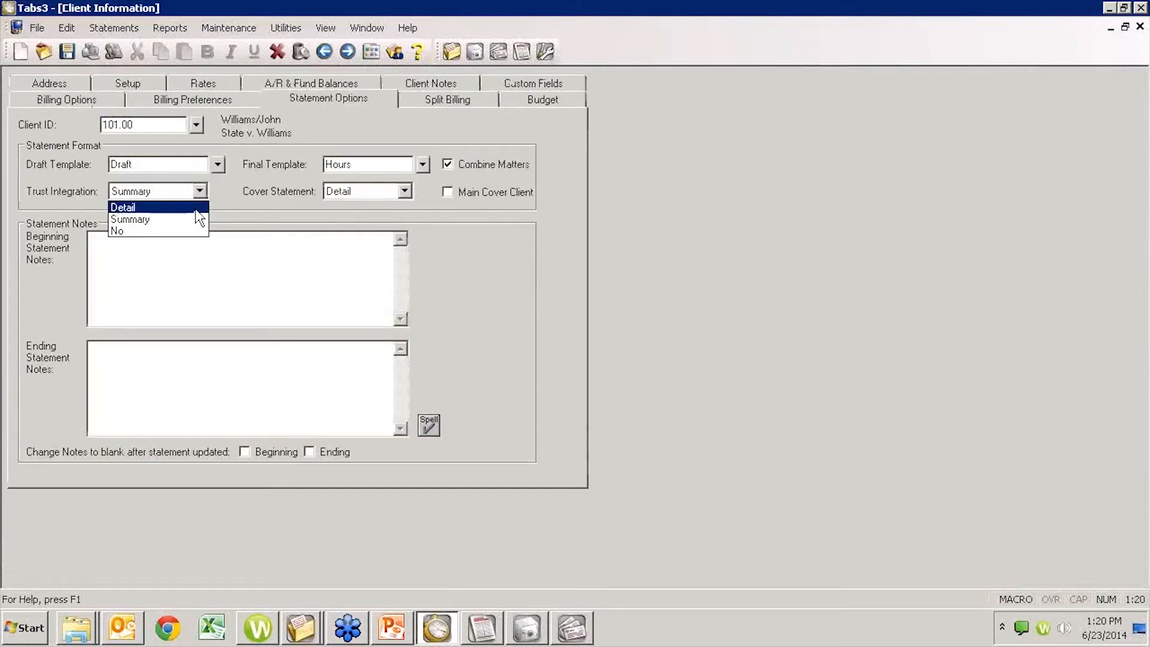
click(129, 207)
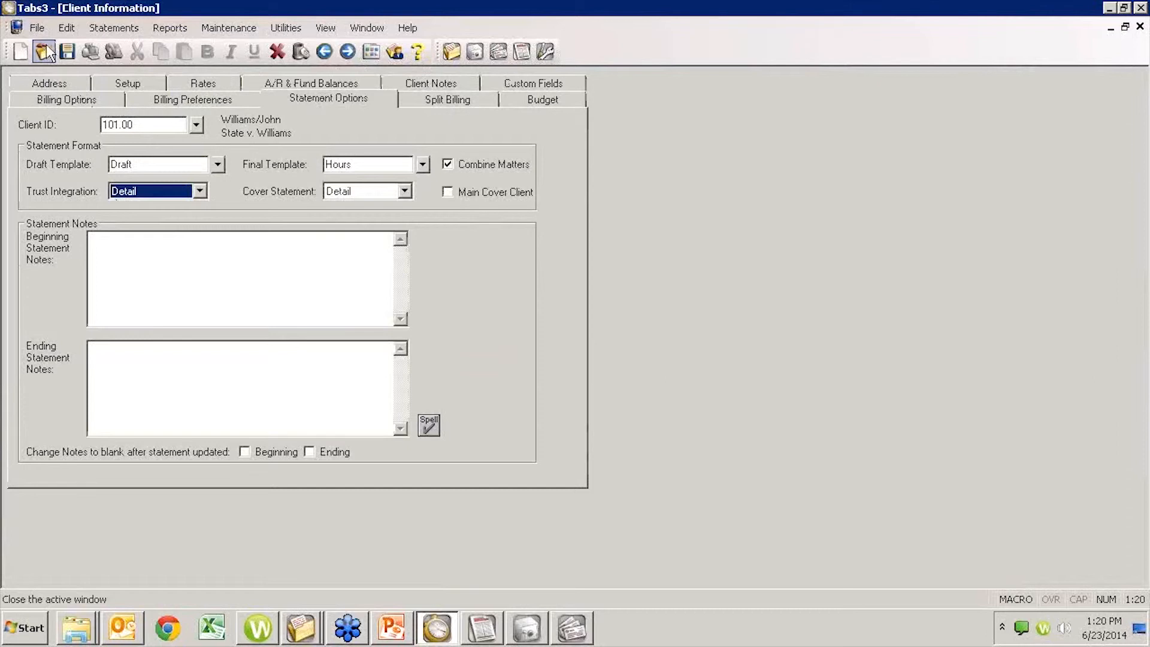
click(67, 51)
key(Escape)
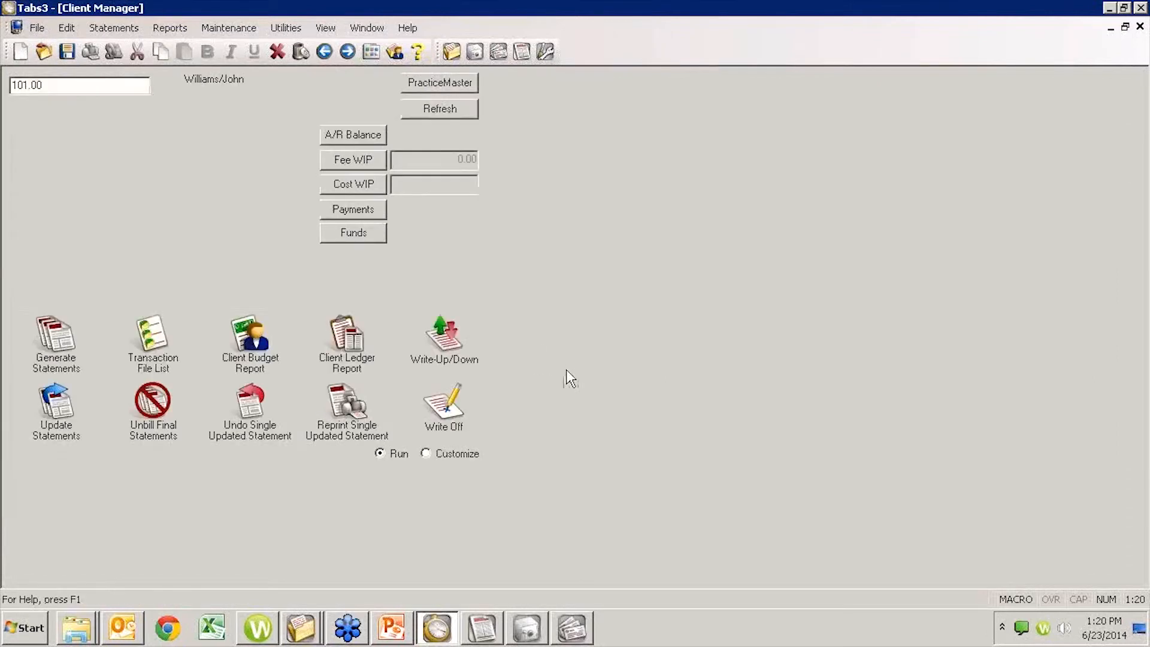
- Preview the client's draft statement with detailed trust integration, compare the opening and closing retainer balances, and close it
click(74, 350)
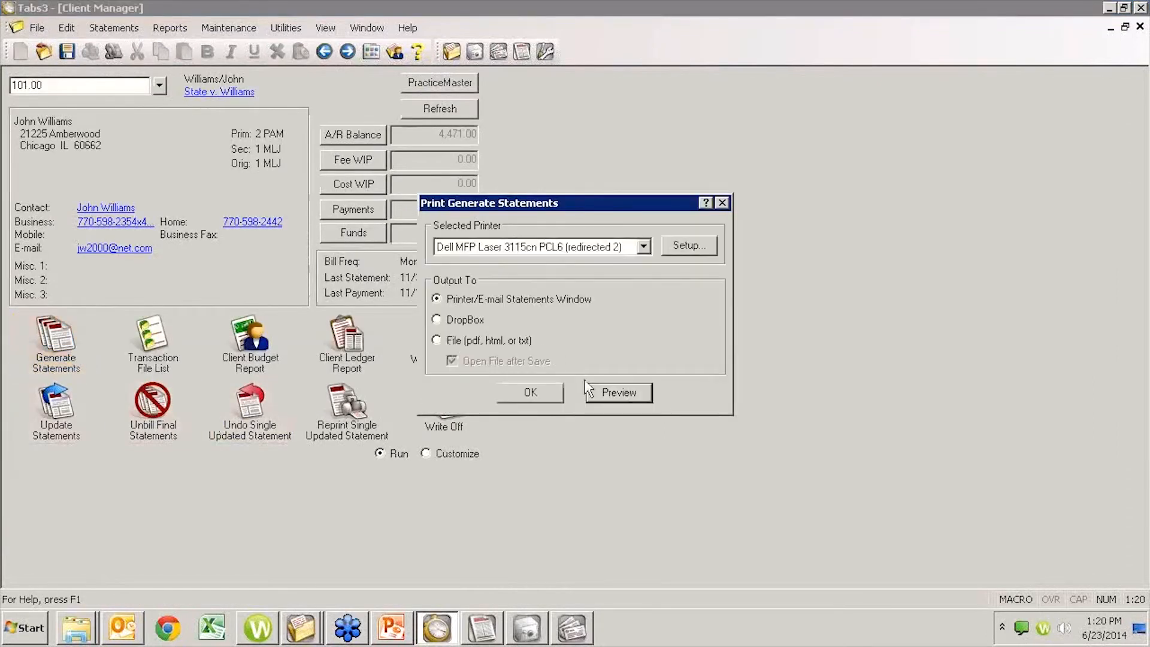
click(612, 393)
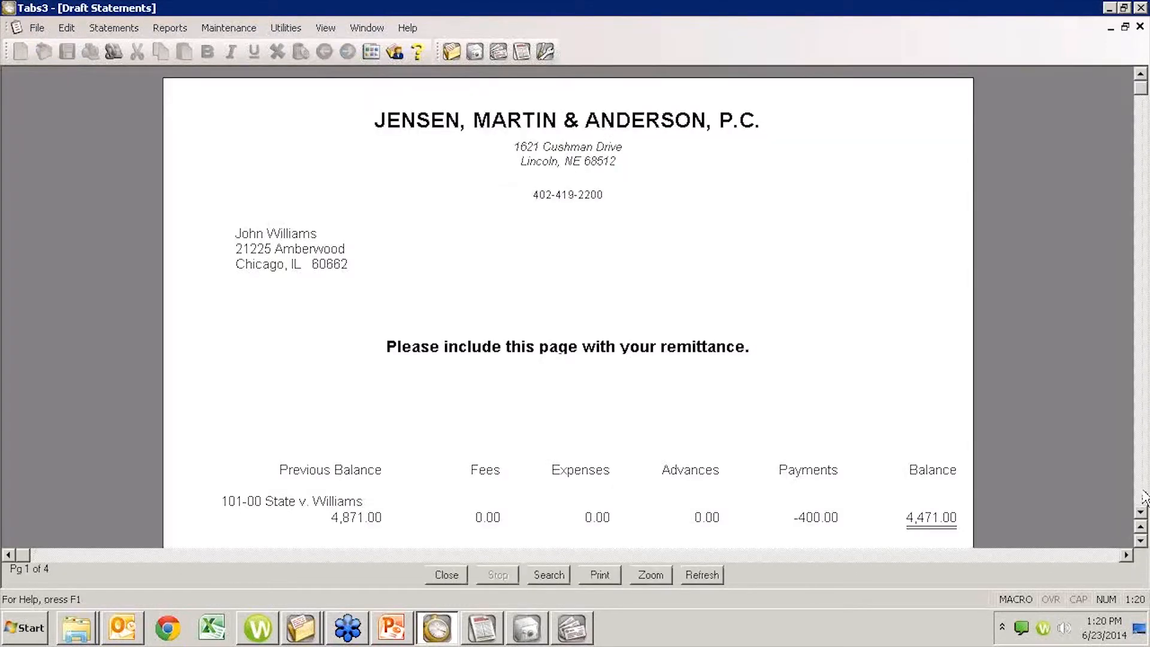
click(1145, 491)
click(1145, 491)
click(1144, 491)
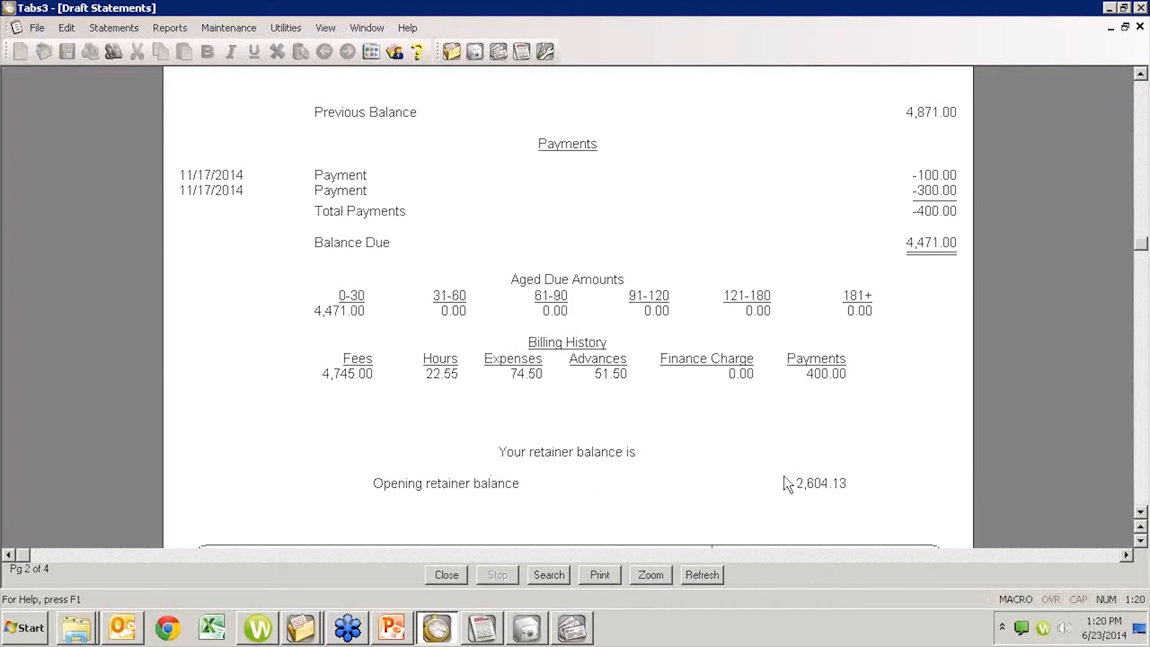
click(1142, 479)
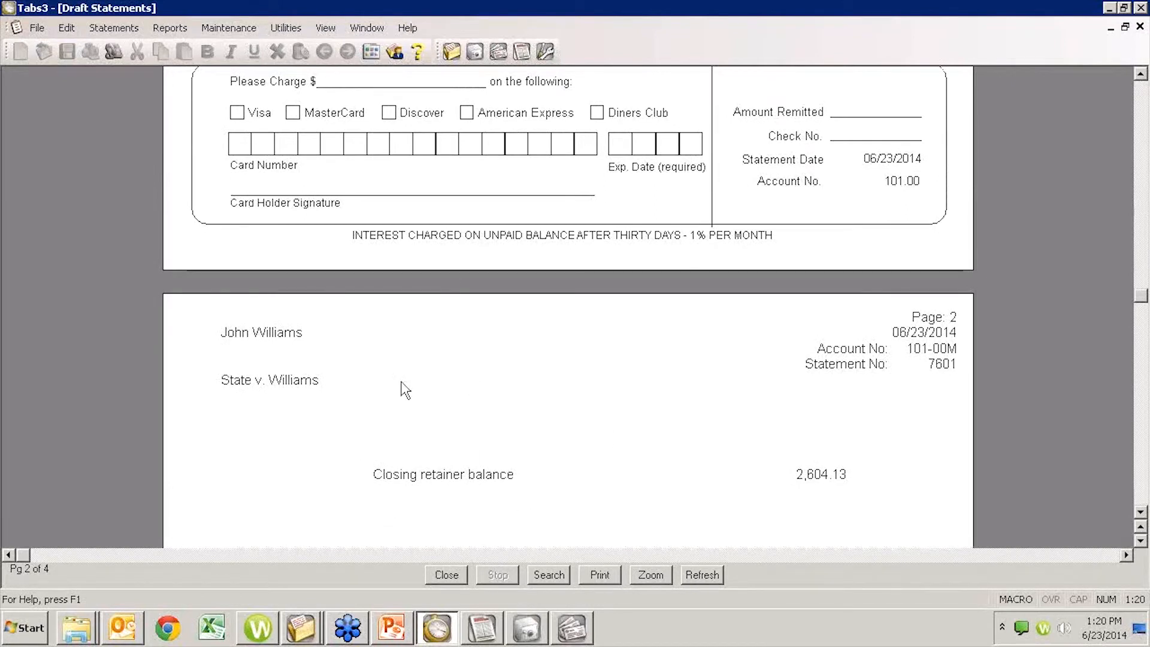
scroll(749, 461, up, 3)
scroll(842, 521, up, 5)
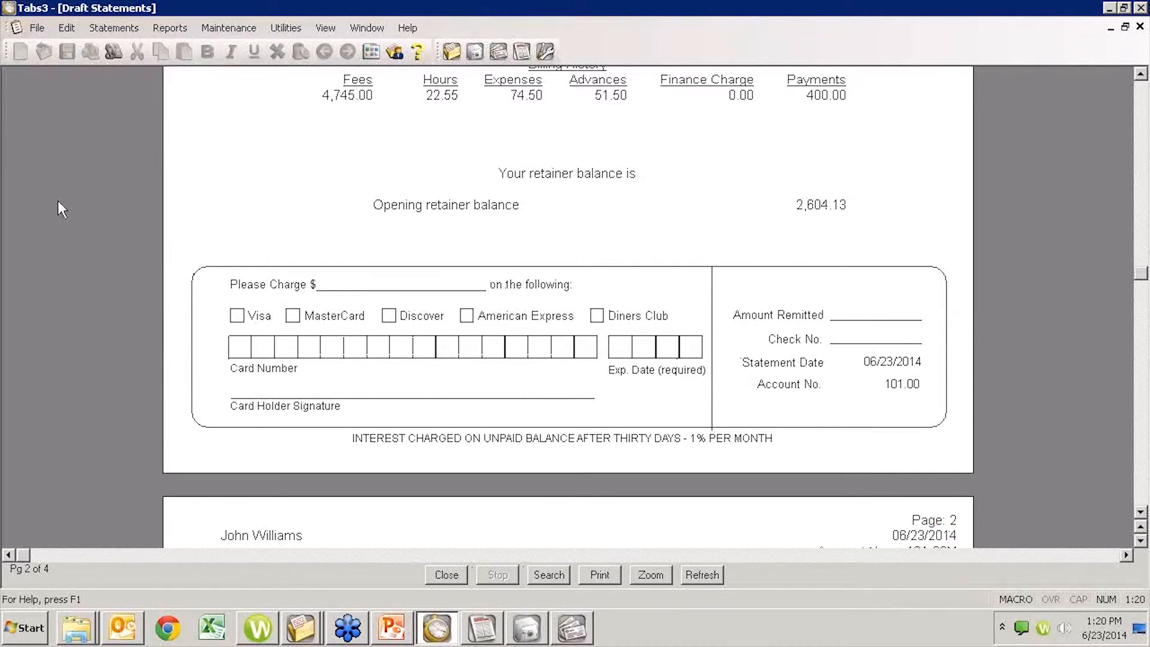
click(1140, 26)
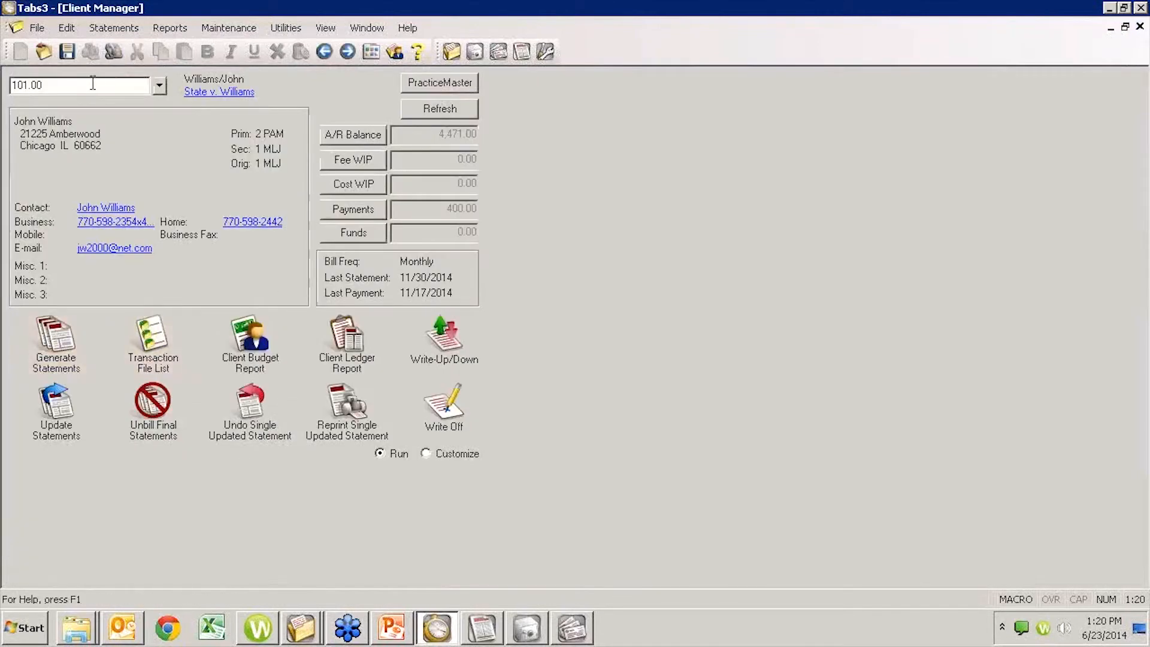
- Copy the client's ID and open the full Generate Statements criteria, keeping 11/17/2014 as the statement date
drag(90, 85, 4, 84)
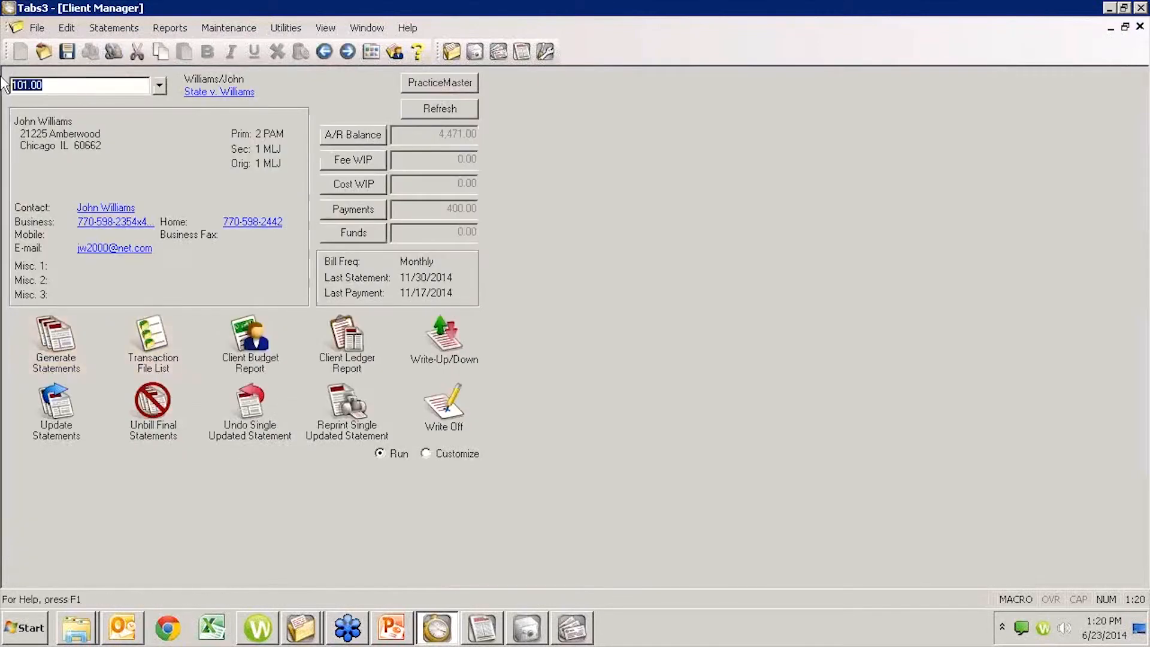
right_click(42, 337)
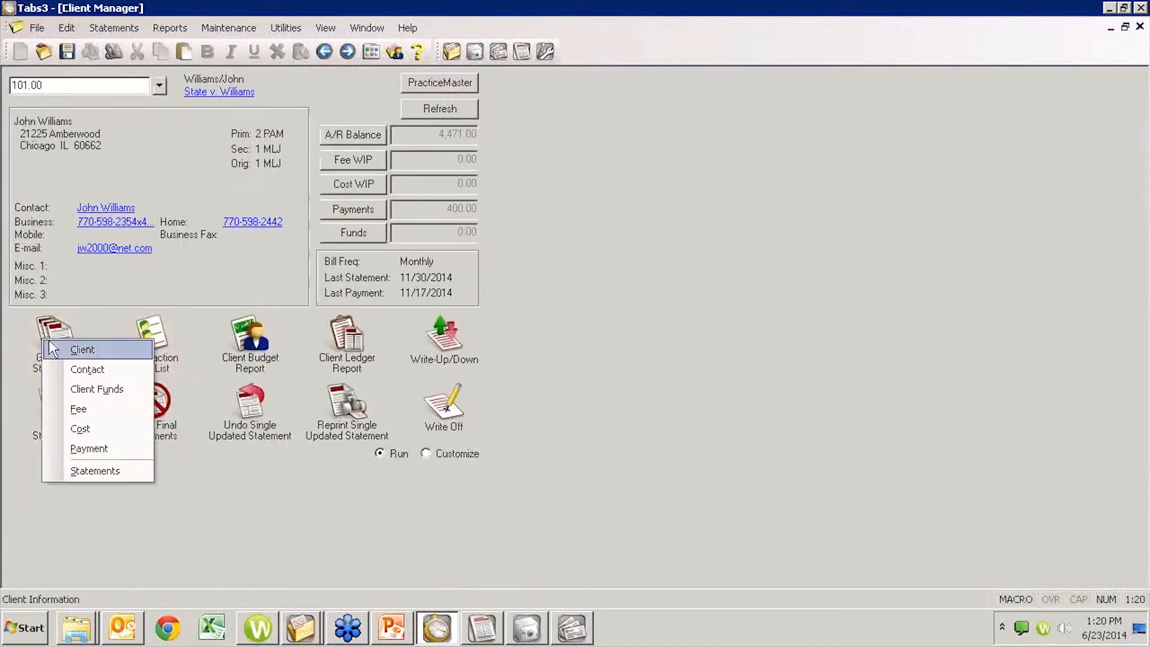
click(81, 470)
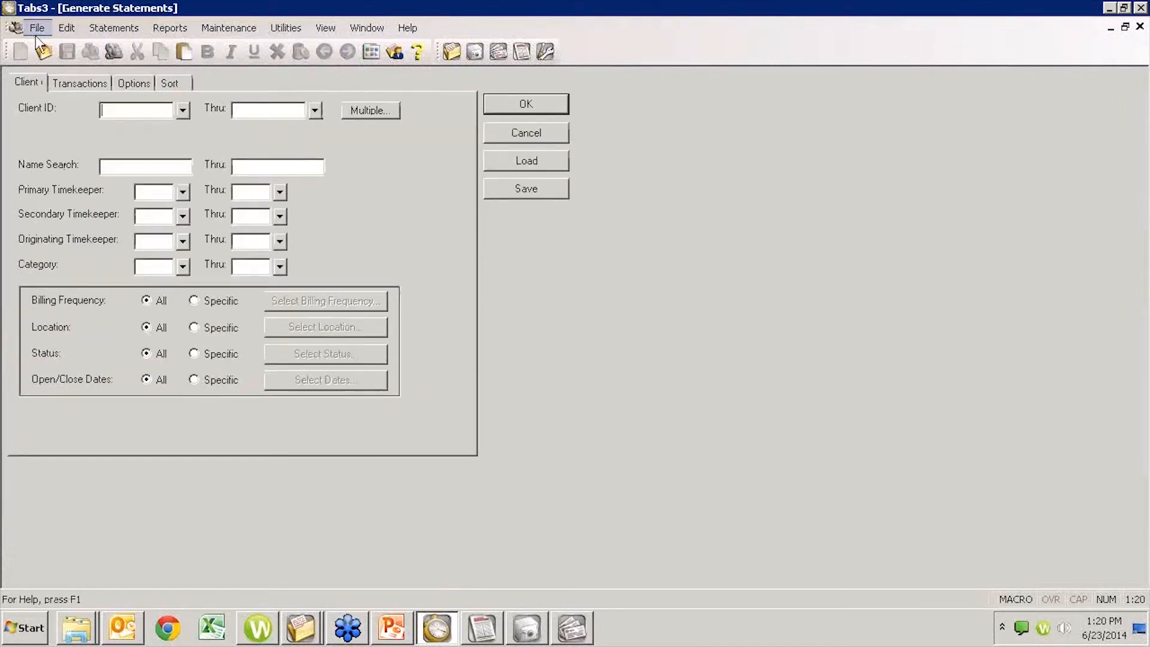
click(145, 86)
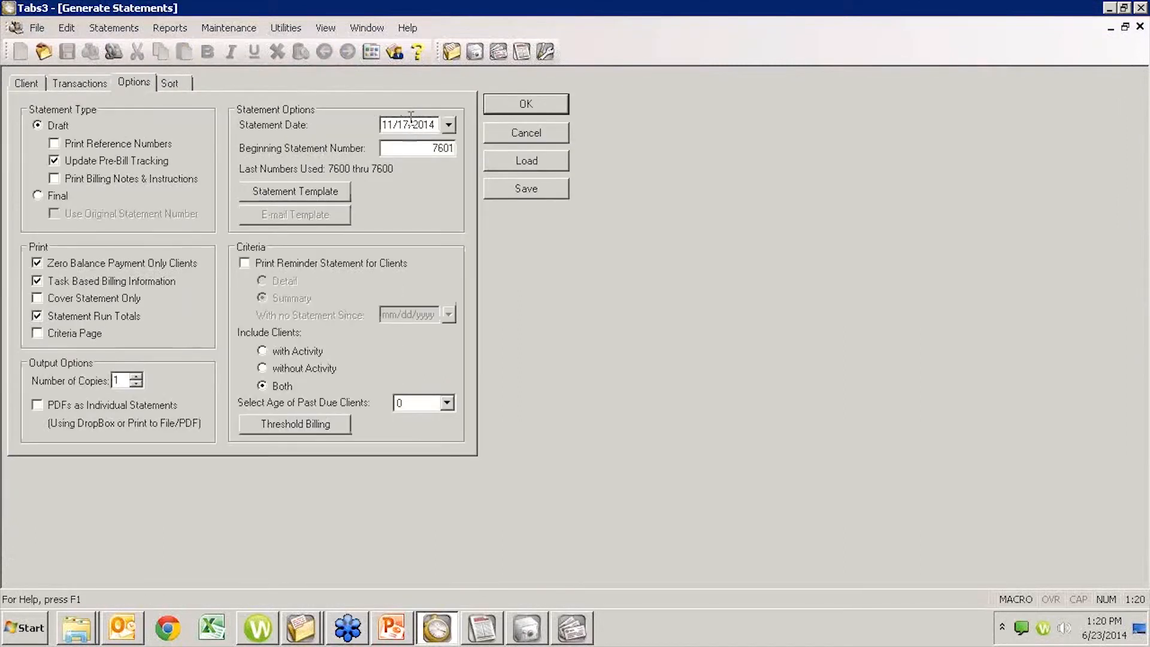
click(409, 124)
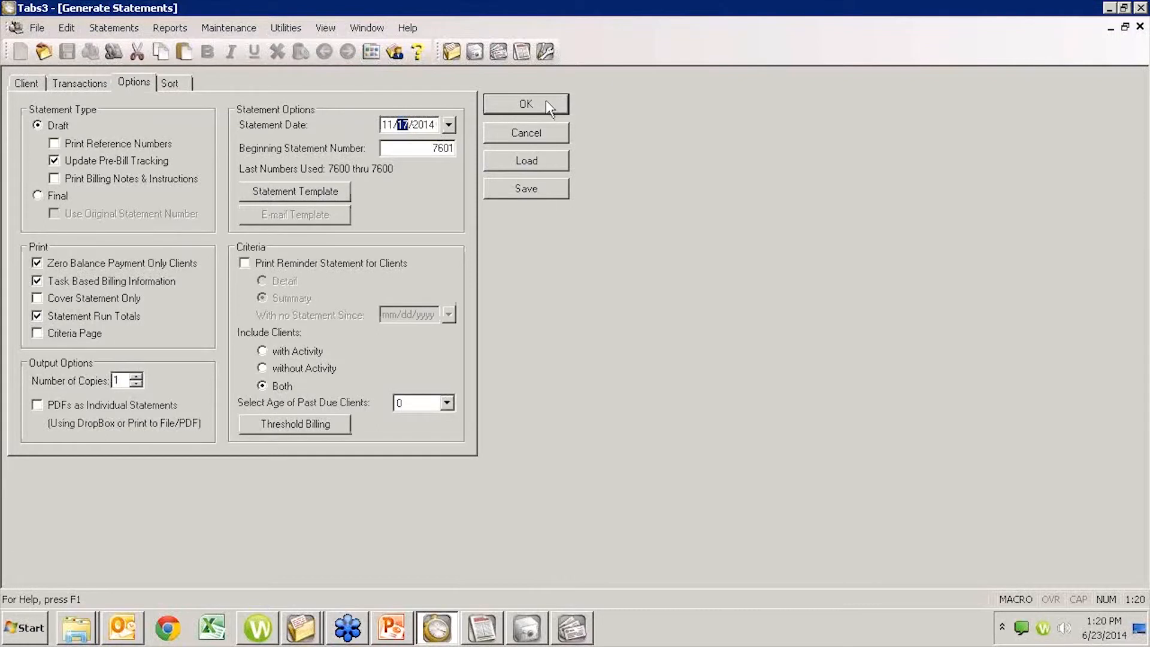
- Limit the statement run to the copied client ID and preview the draft statement
click(41, 84)
key(Tab)
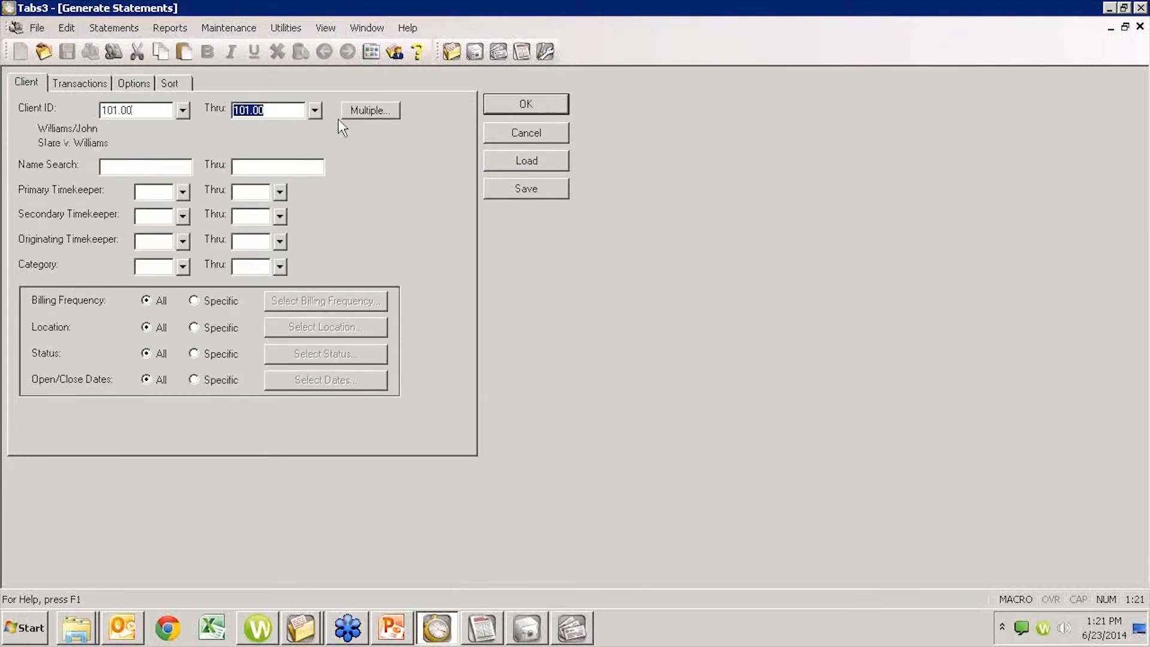
click(526, 105)
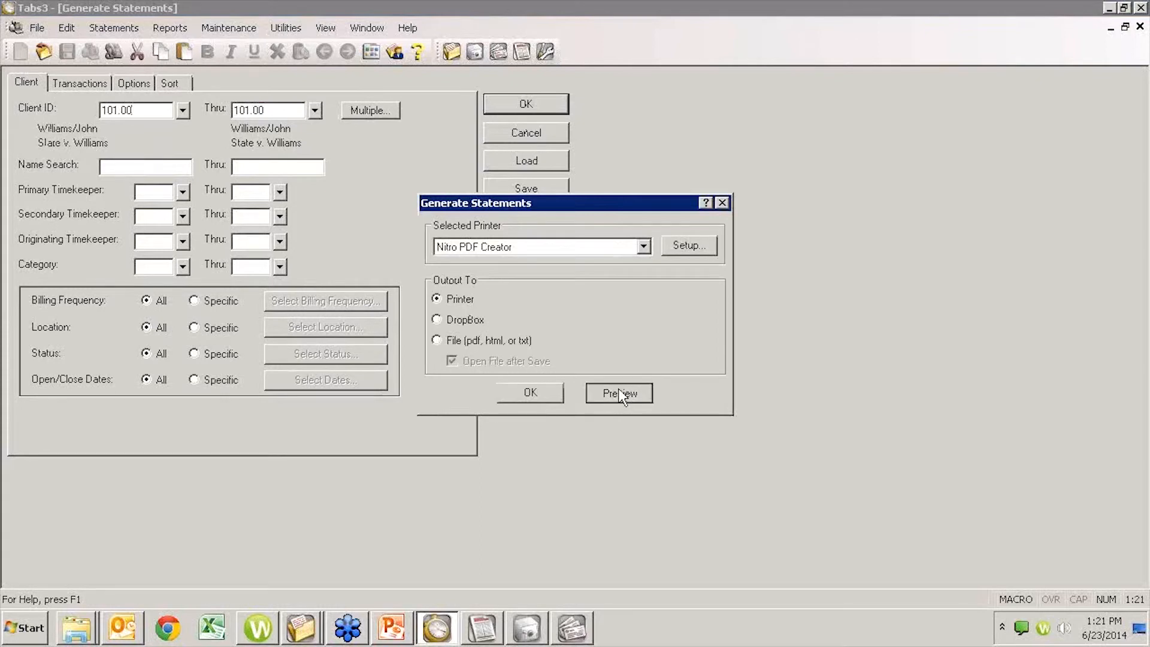
click(618, 394)
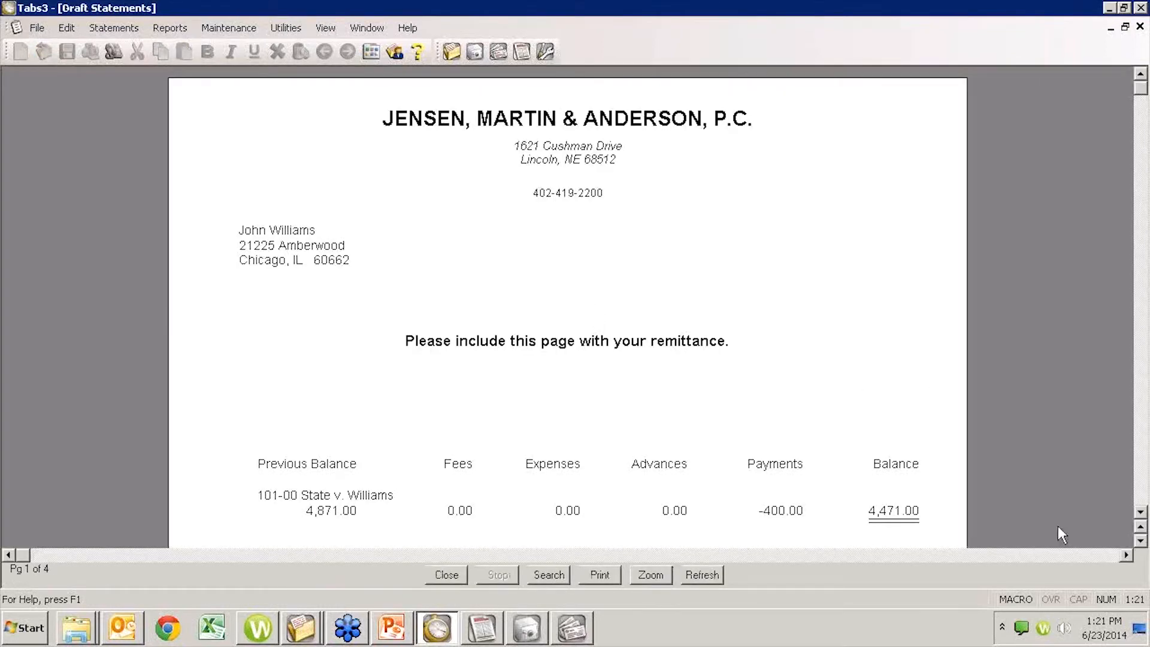
- Examine the draft statement's dates, payments, and opening and closing retainer balances across its pages
click(1141, 492)
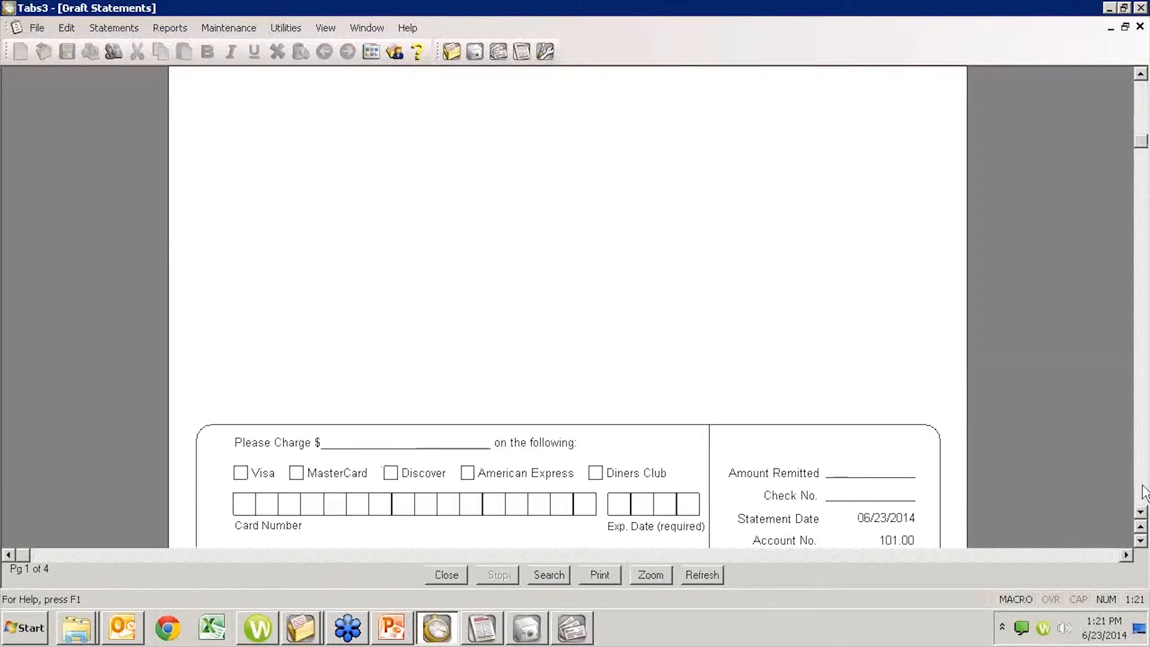
click(1143, 487)
click(1142, 486)
click(1143, 486)
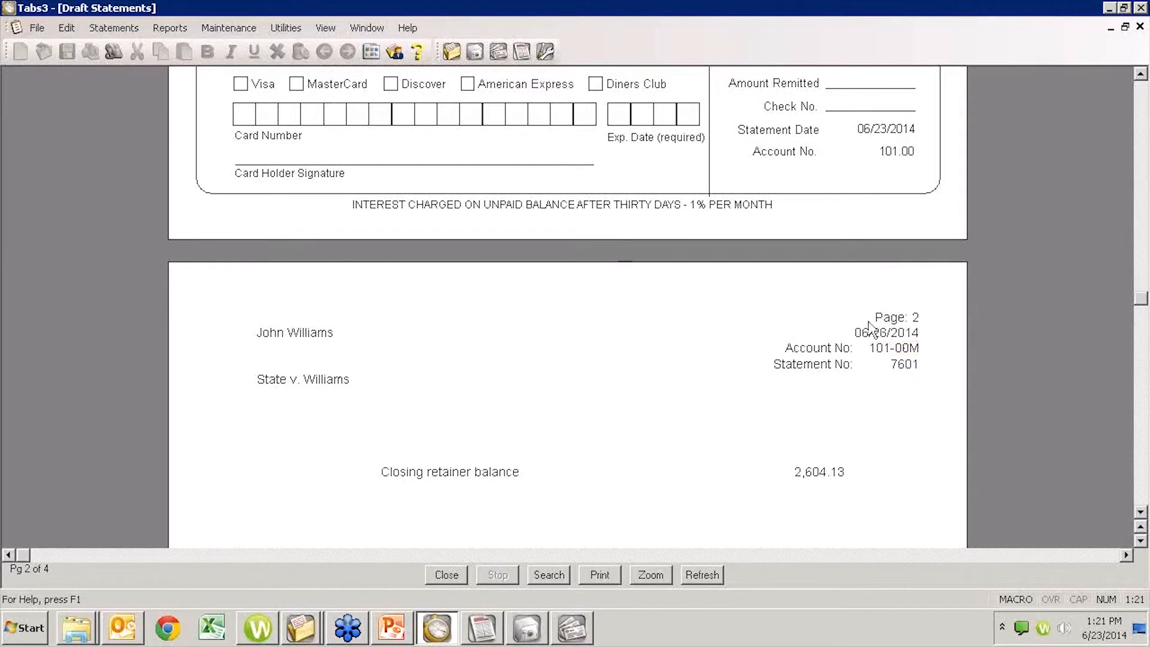
mouse_move(899, 353)
scroll(886, 443, up, 3)
scroll(805, 431, up, 3)
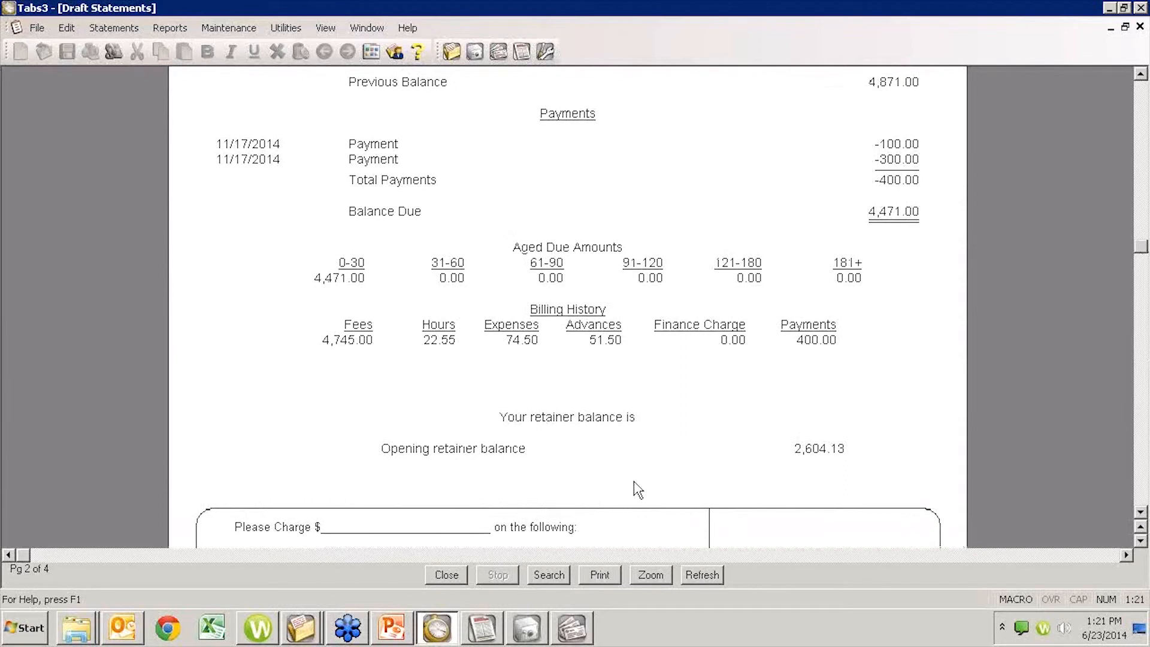
scroll(634, 487, down, 3)
scroll(443, 511, down, 3)
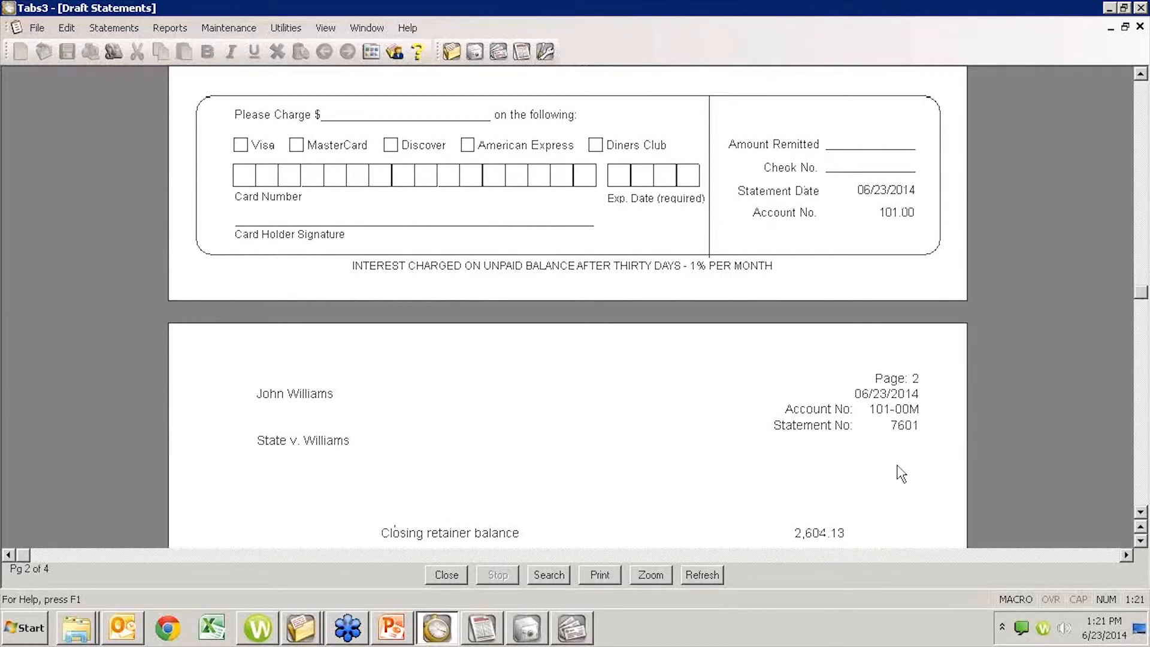
scroll(908, 474, up, 8)
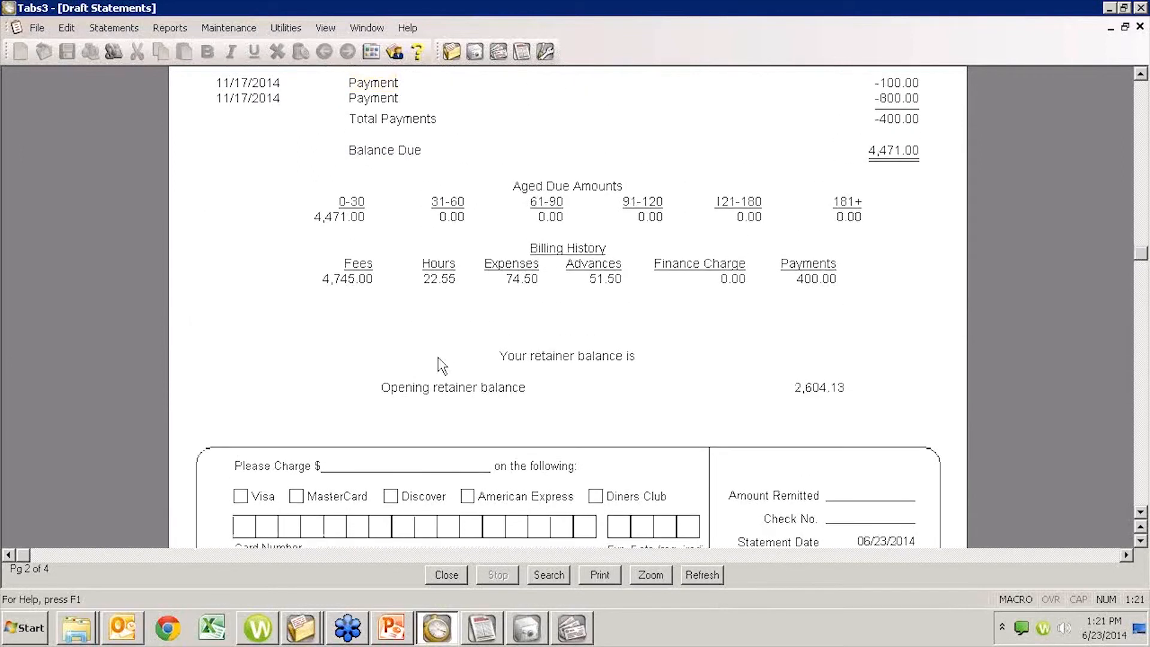
scroll(441, 366, up, 4)
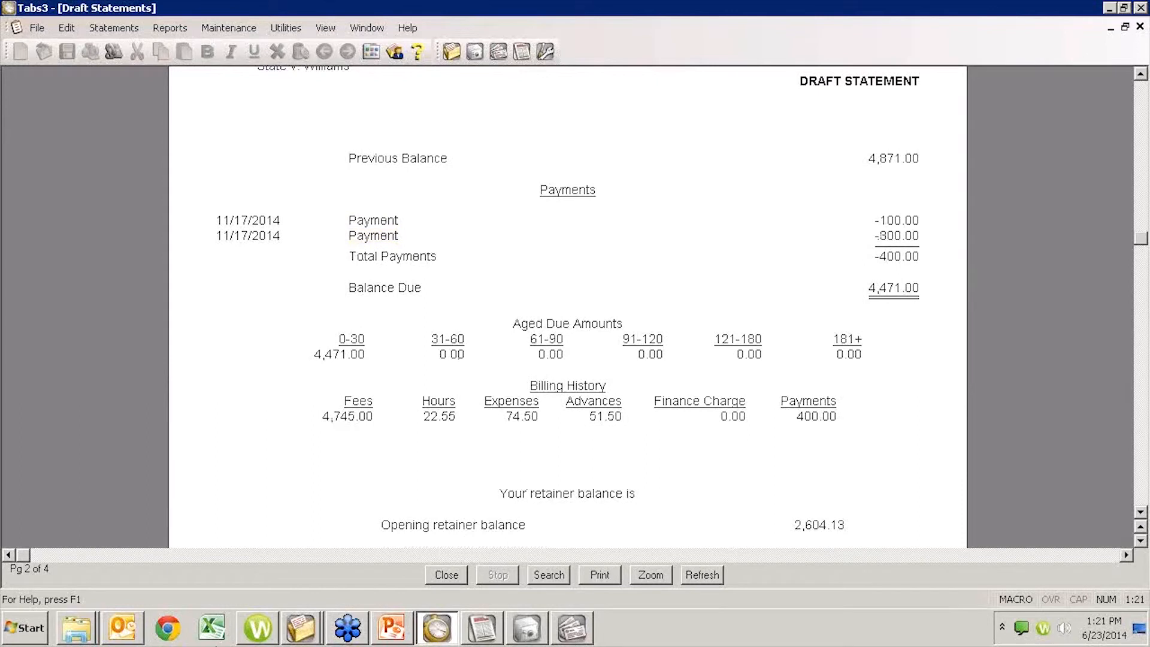
- Switch to GLS, open the 300.00 payment dated 11/17/2014 in Journal Entries to check its accounts, and close without printing the verification list
click(482, 628)
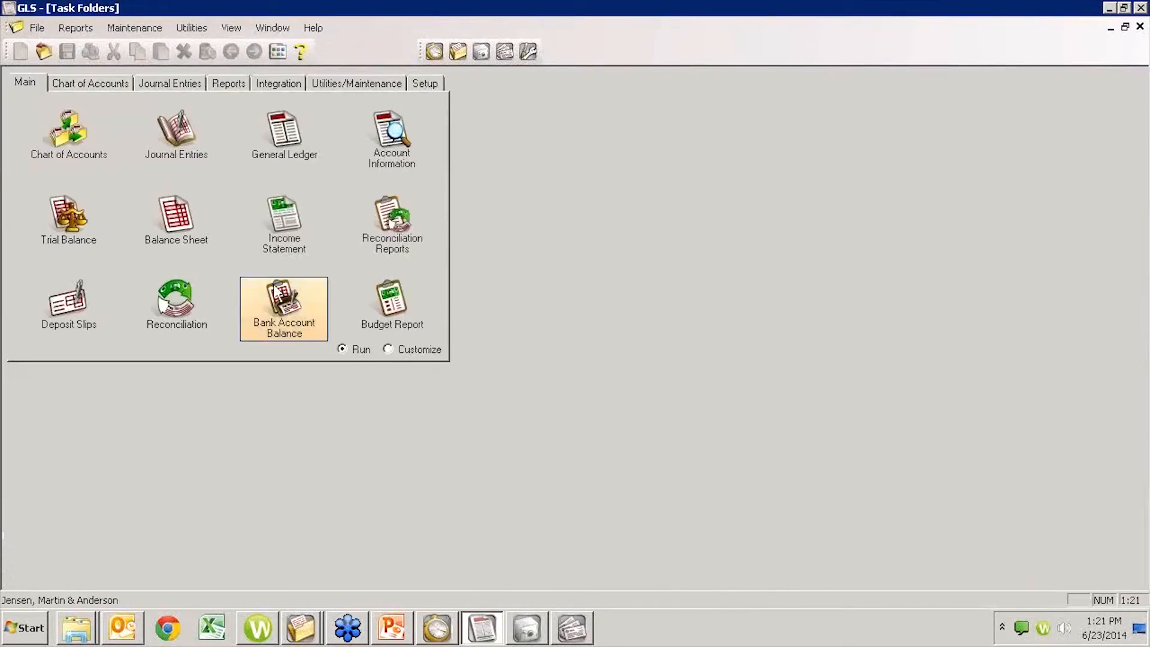
click(172, 133)
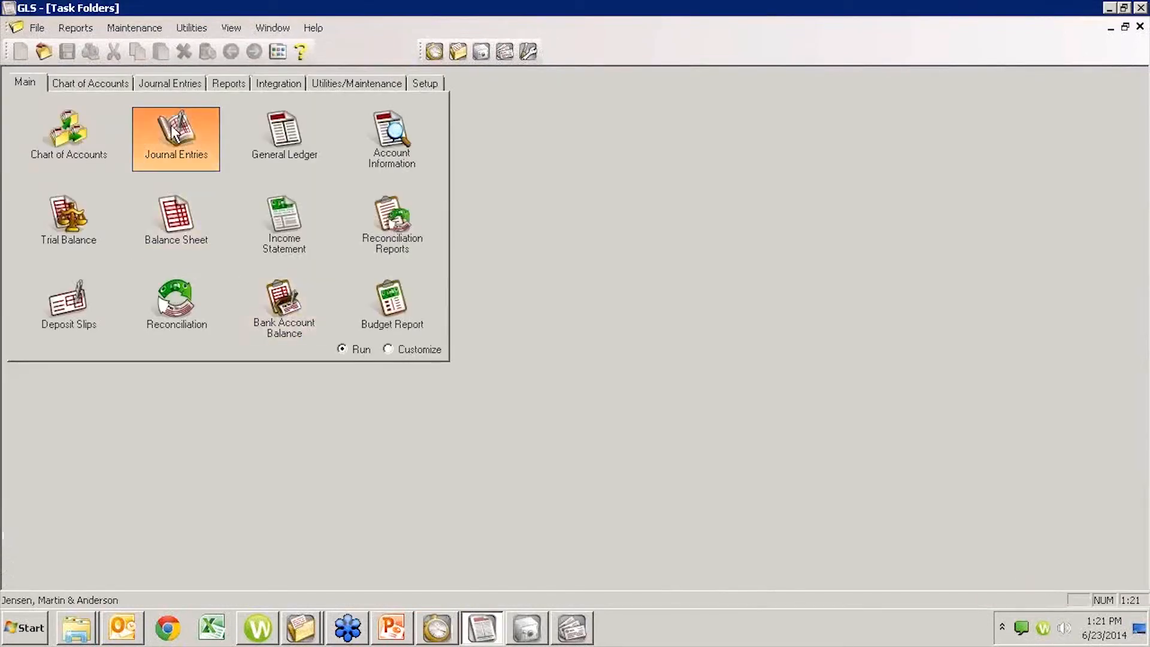
click(142, 108)
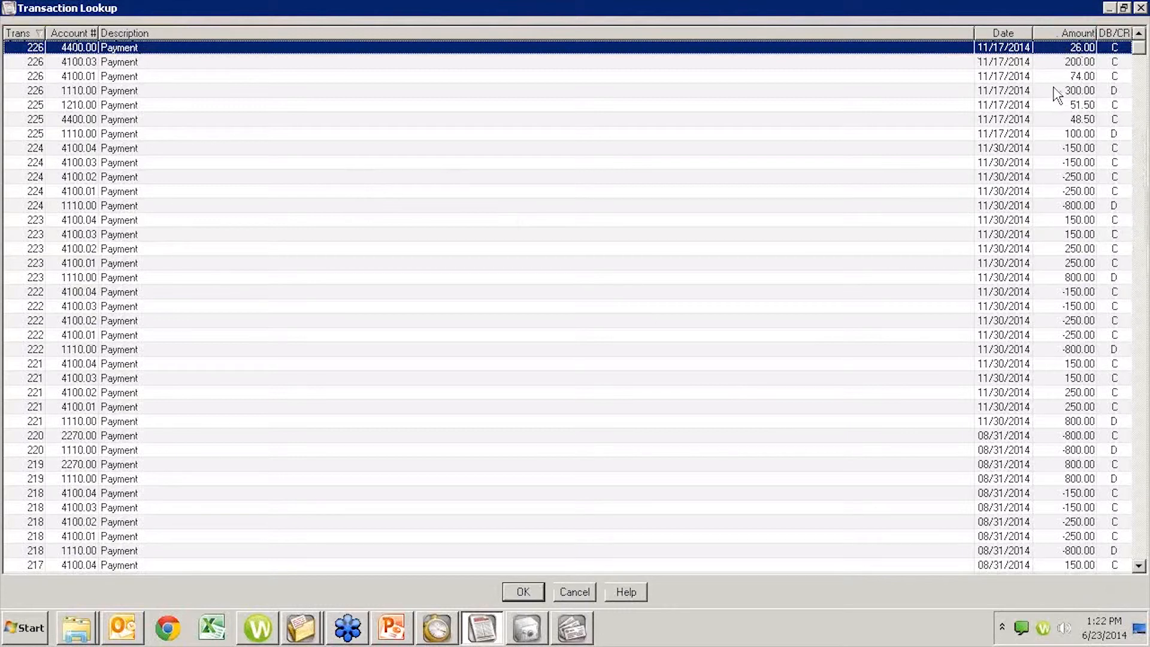
click(109, 91)
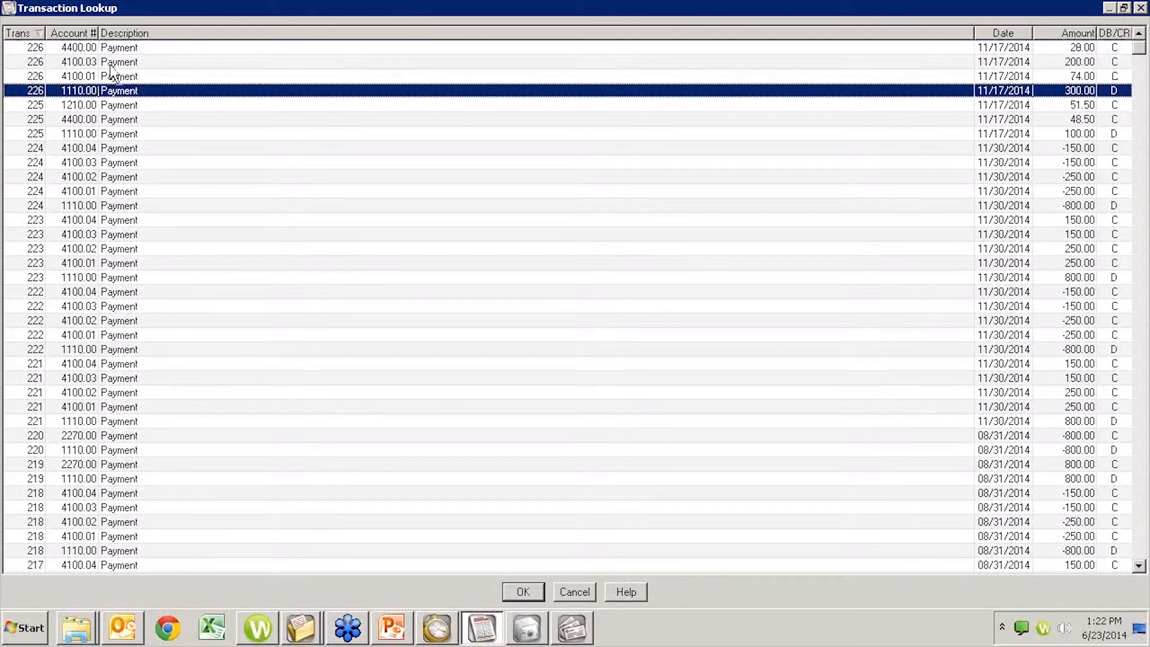
double_click(120, 94)
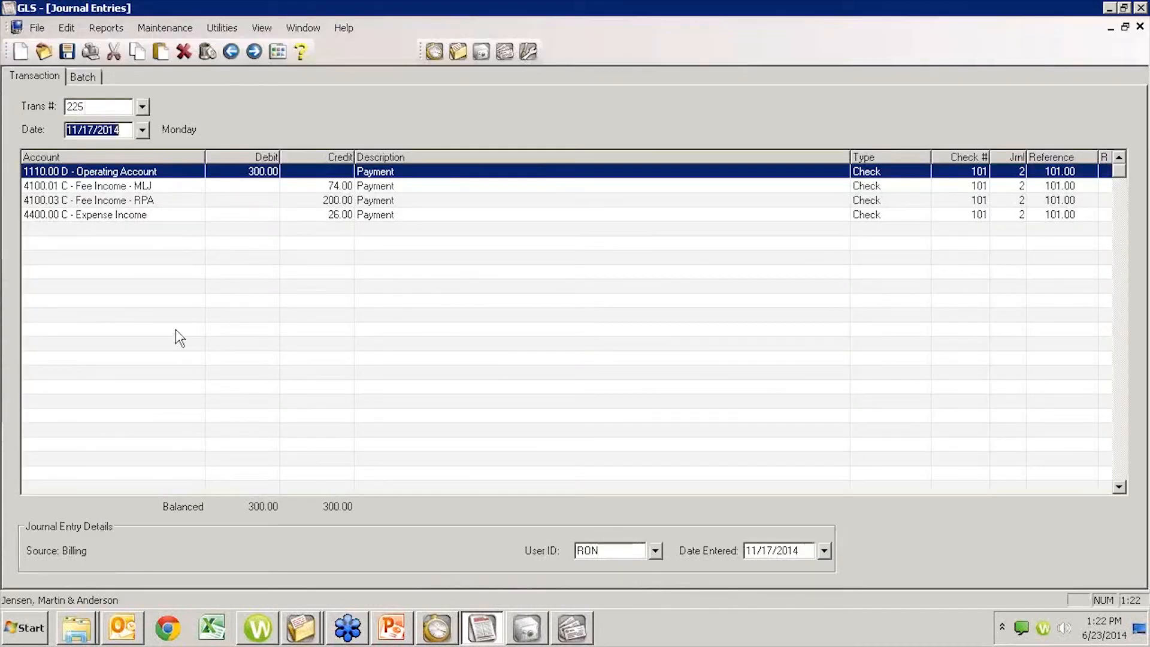
key(Escape)
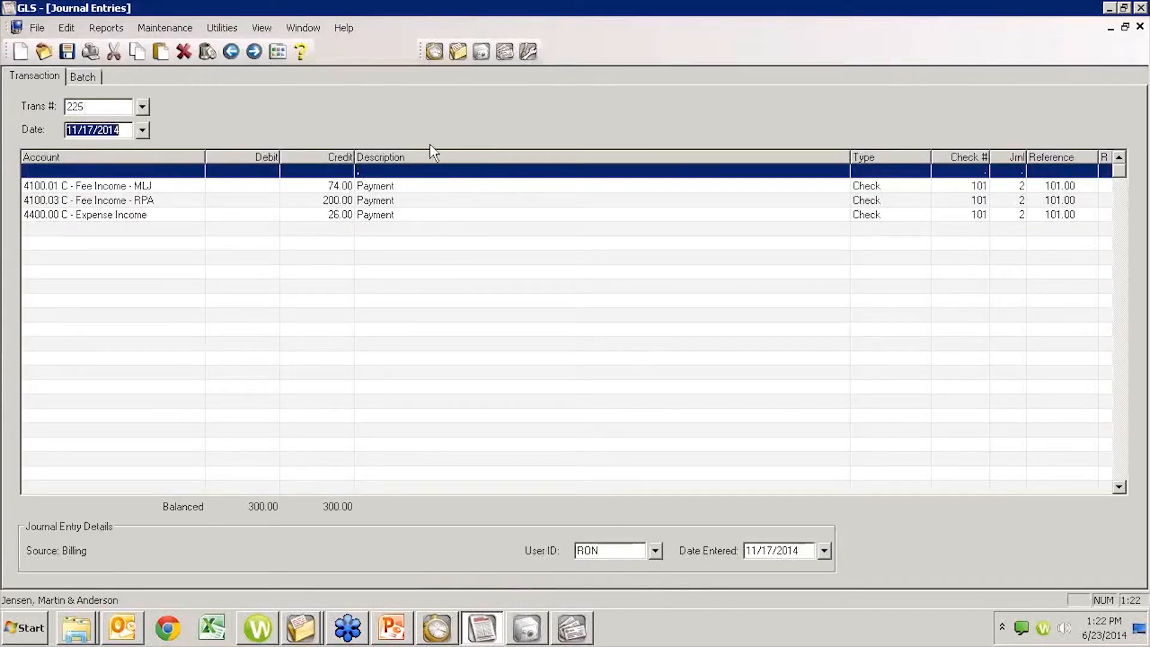
key(Escape)
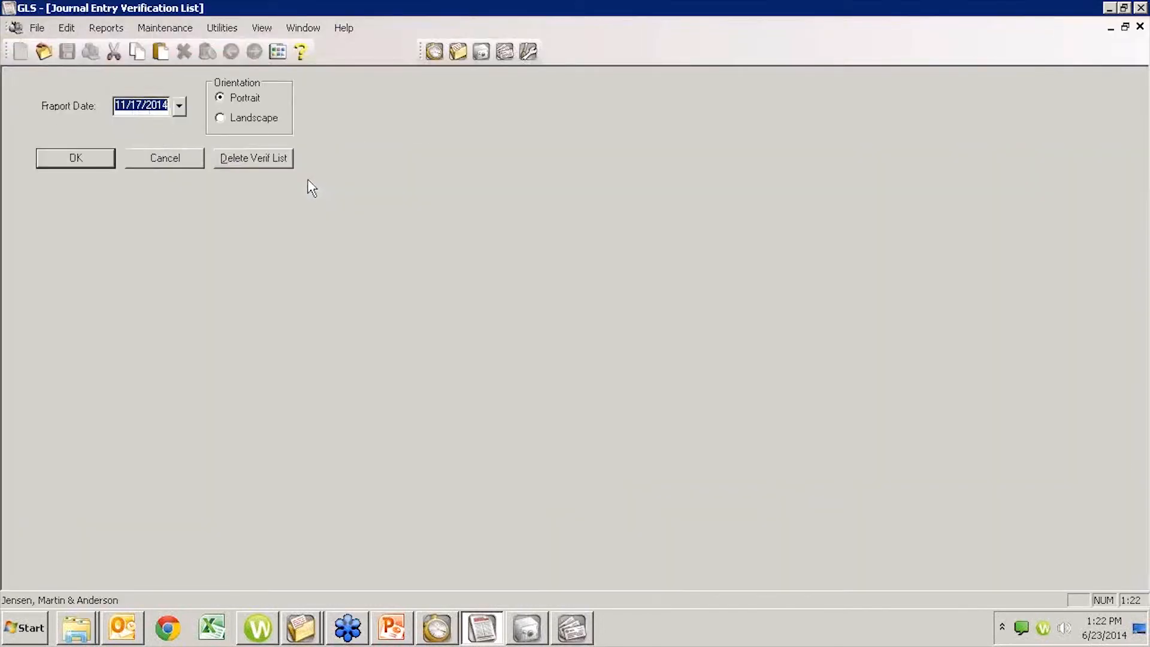
click(168, 158)
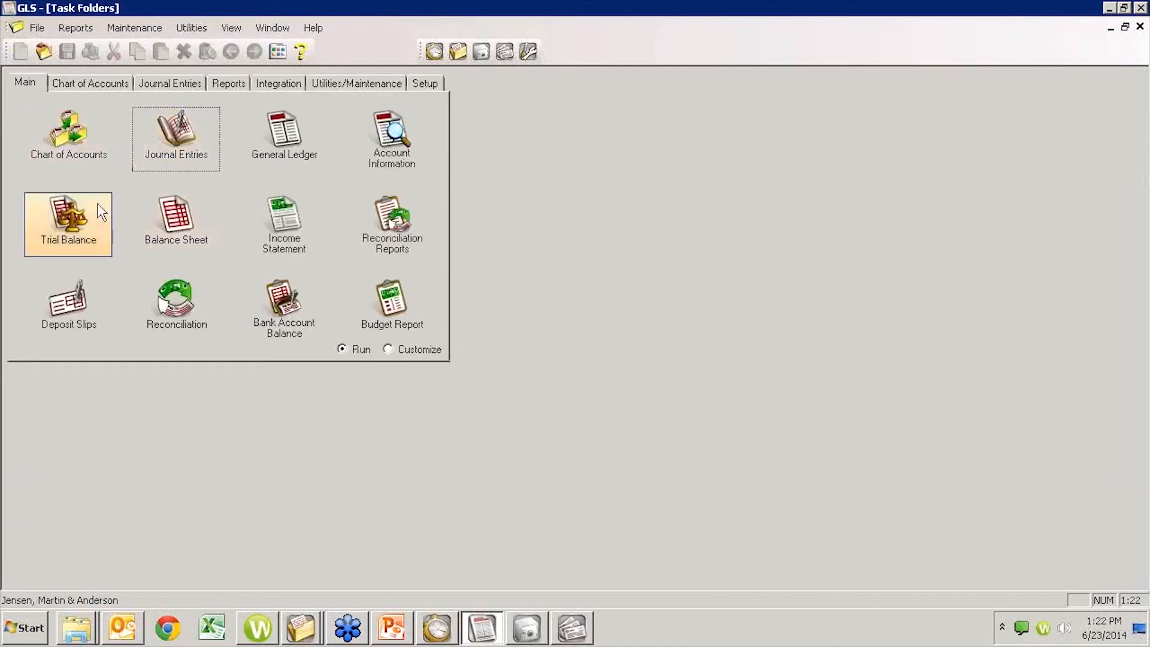
- Preview the detail income statement for October of the Jan 14 - Dec 14 year, with month-to-date figures
click(282, 225)
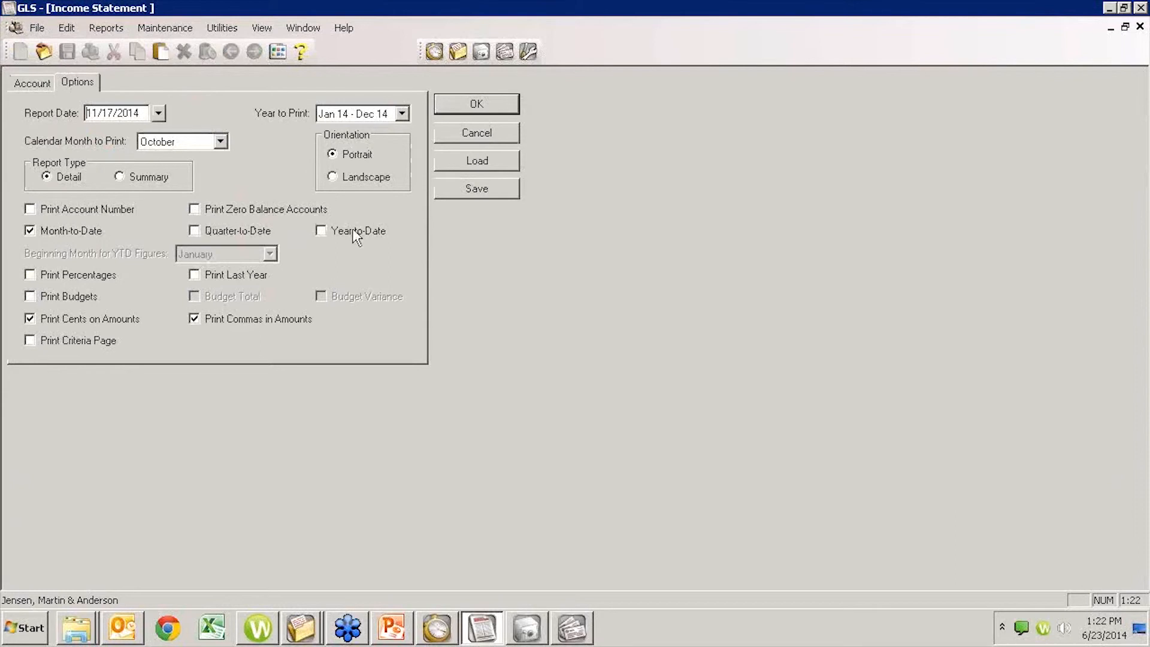
click(470, 108)
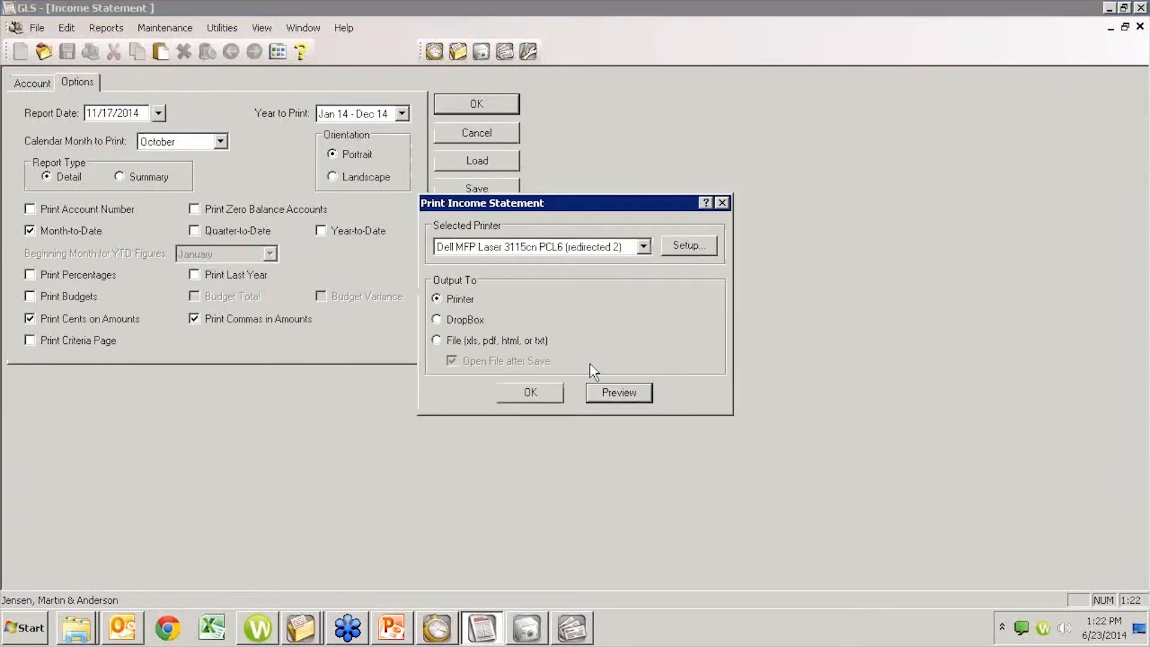
click(625, 400)
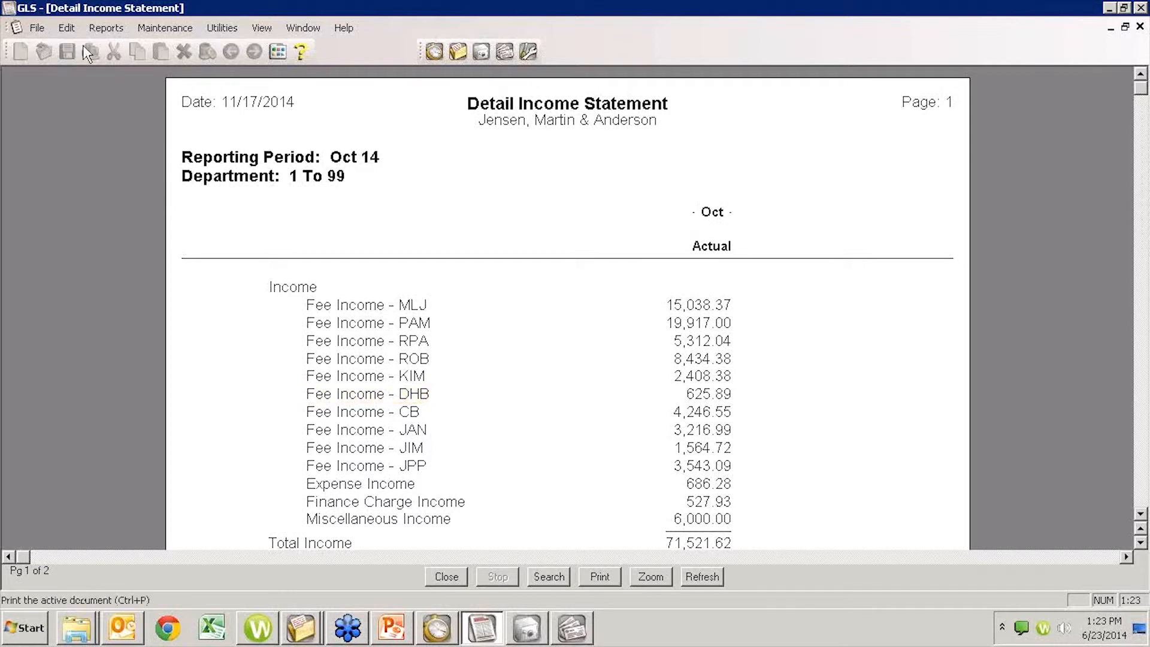
- Switch to TAS, start a new trust check for the current trust ID as far as the payee name, and discard it unsaved
click(530, 627)
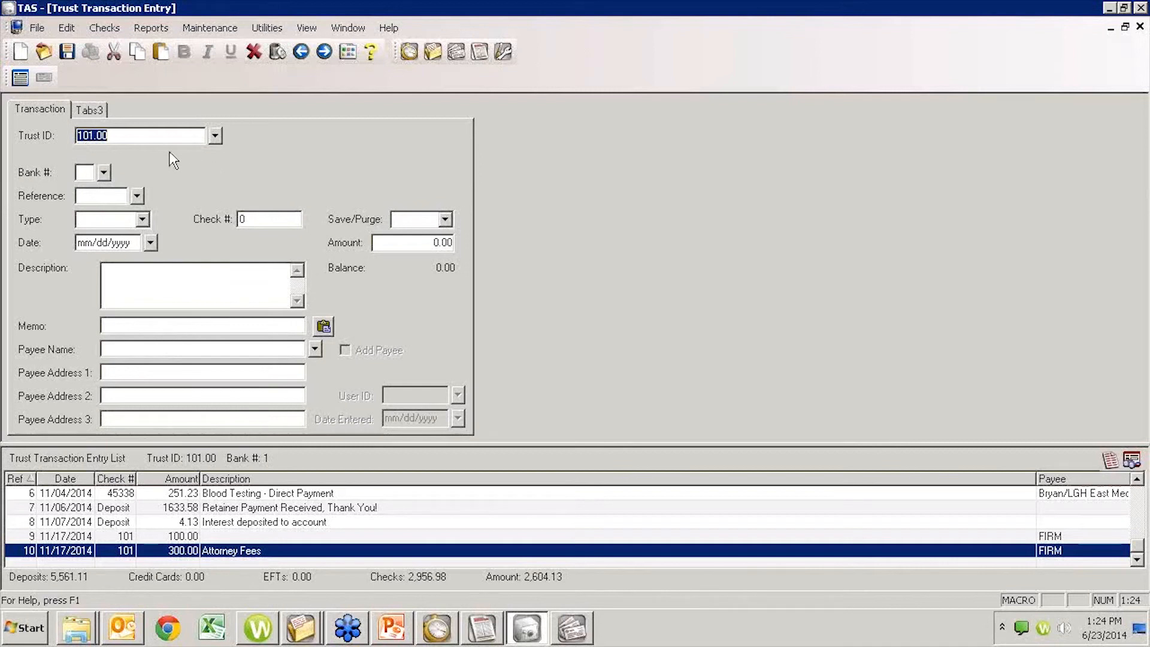
click(105, 348)
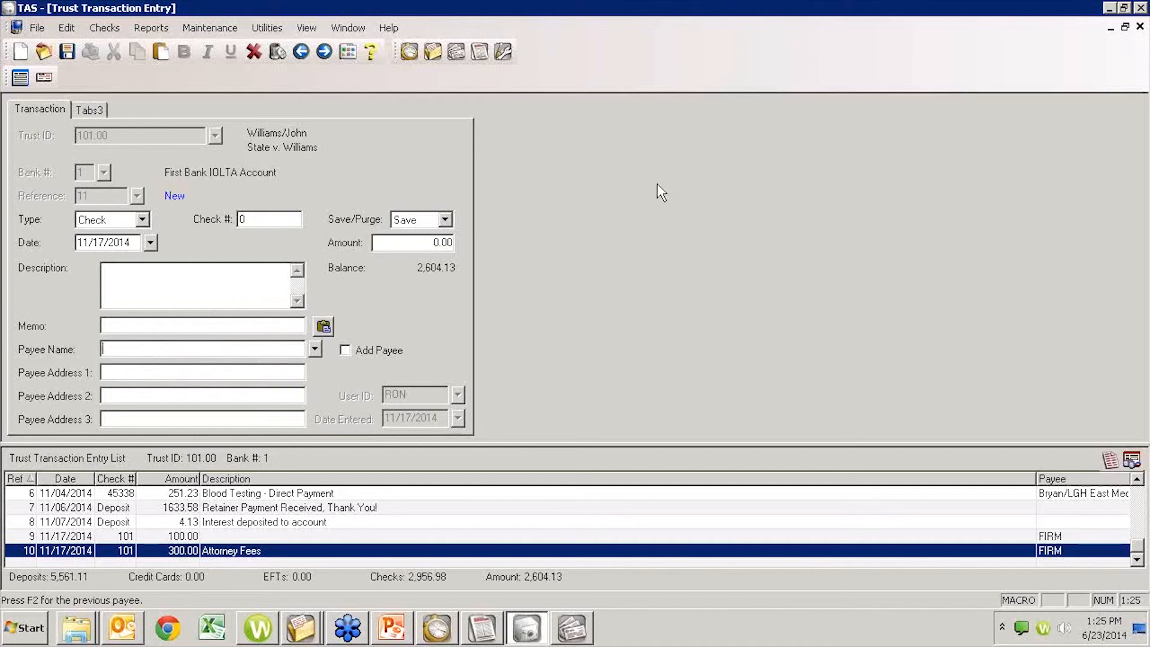
click(1139, 27)
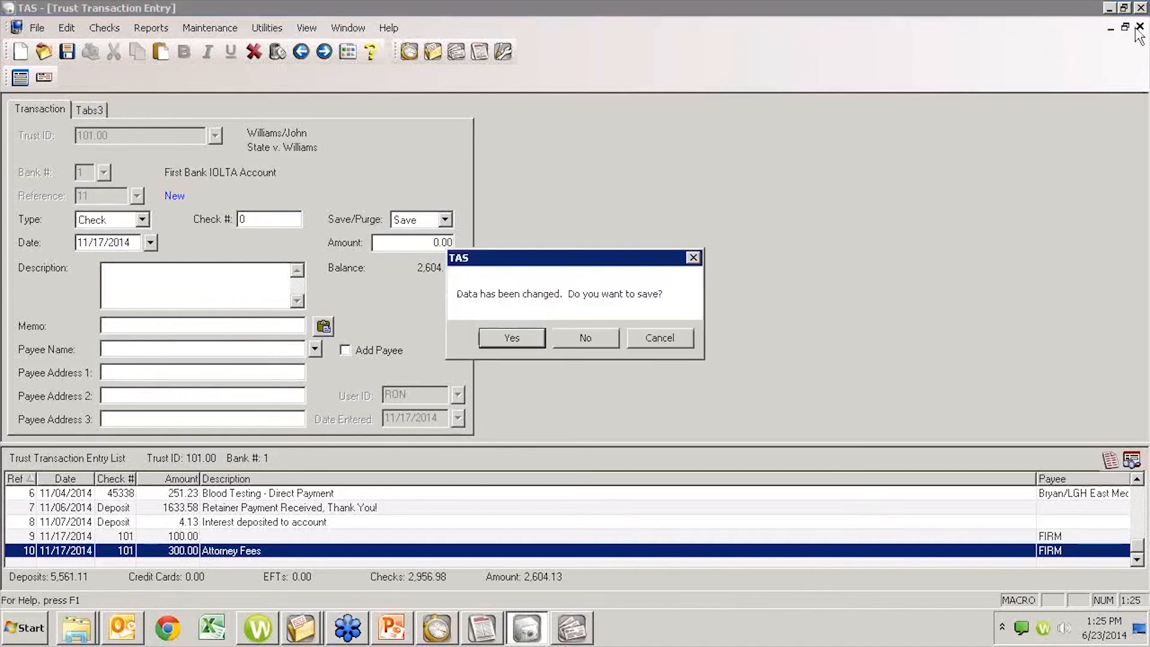
click(584, 337)
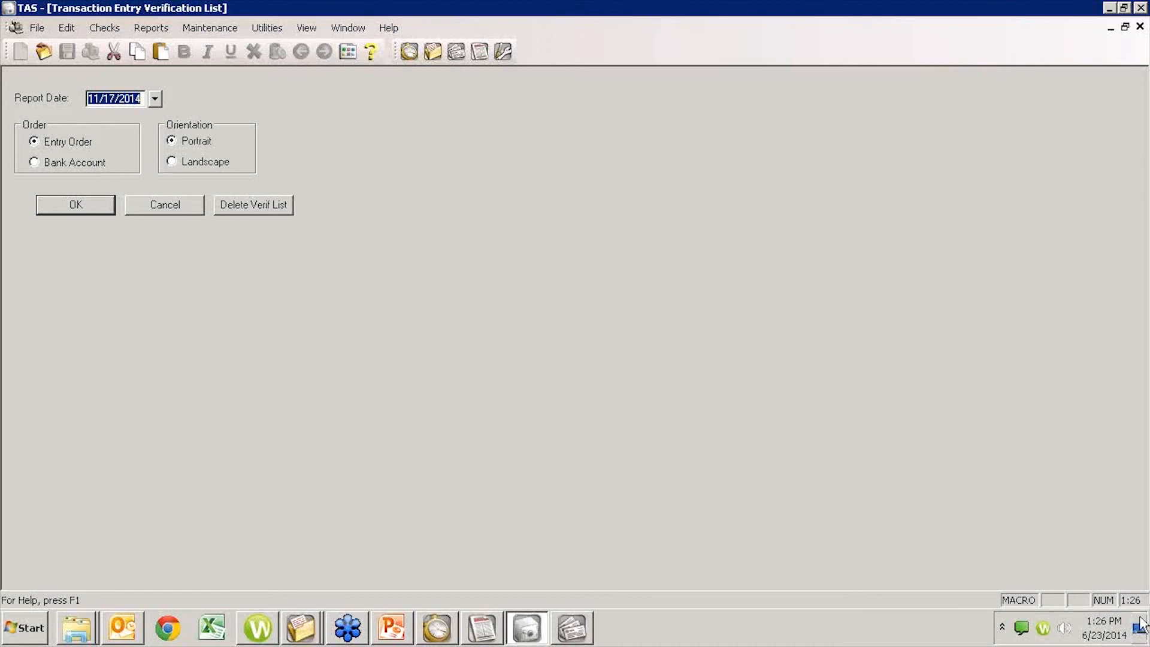
click(170, 629)
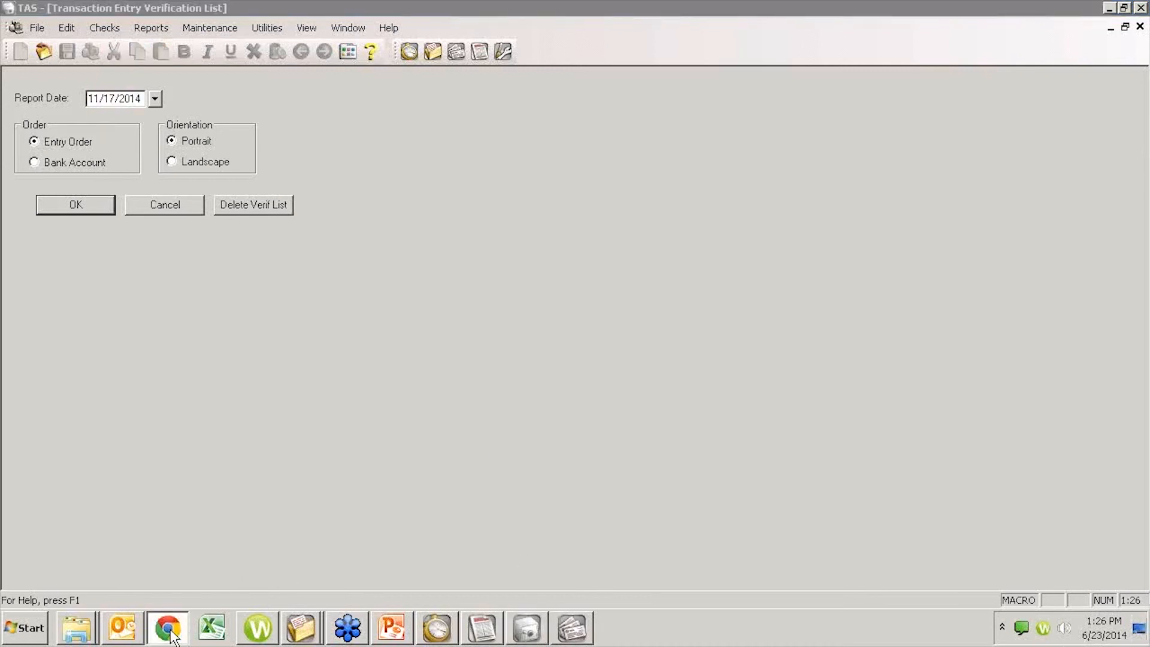
text(a)
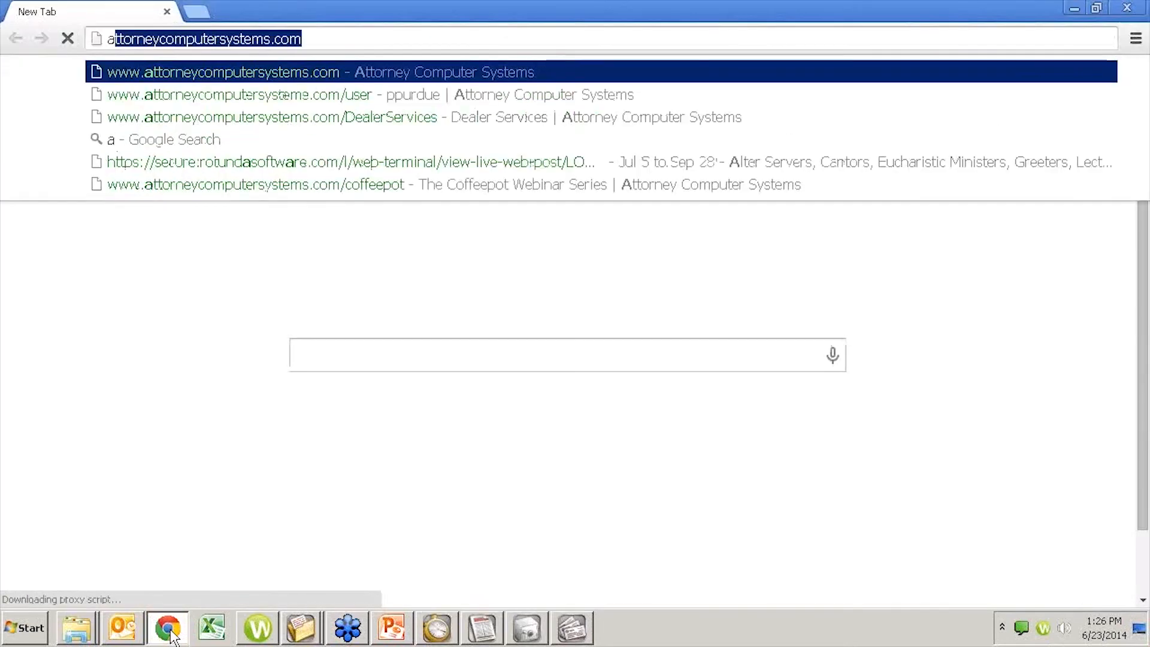
text(tt)
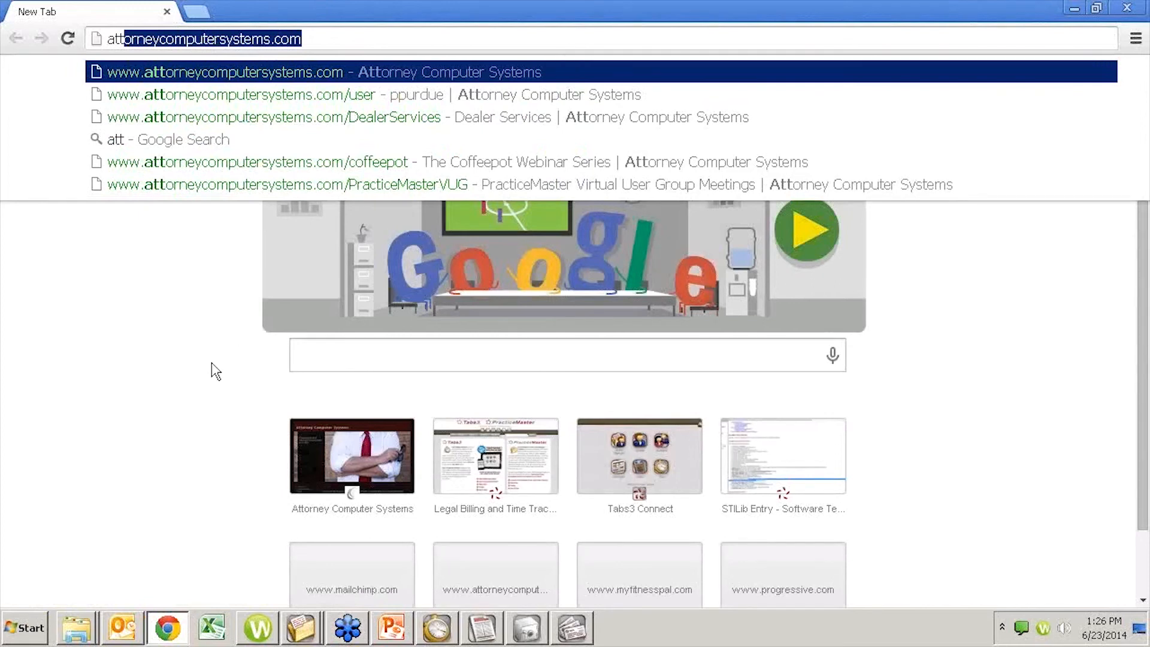
key(Return)
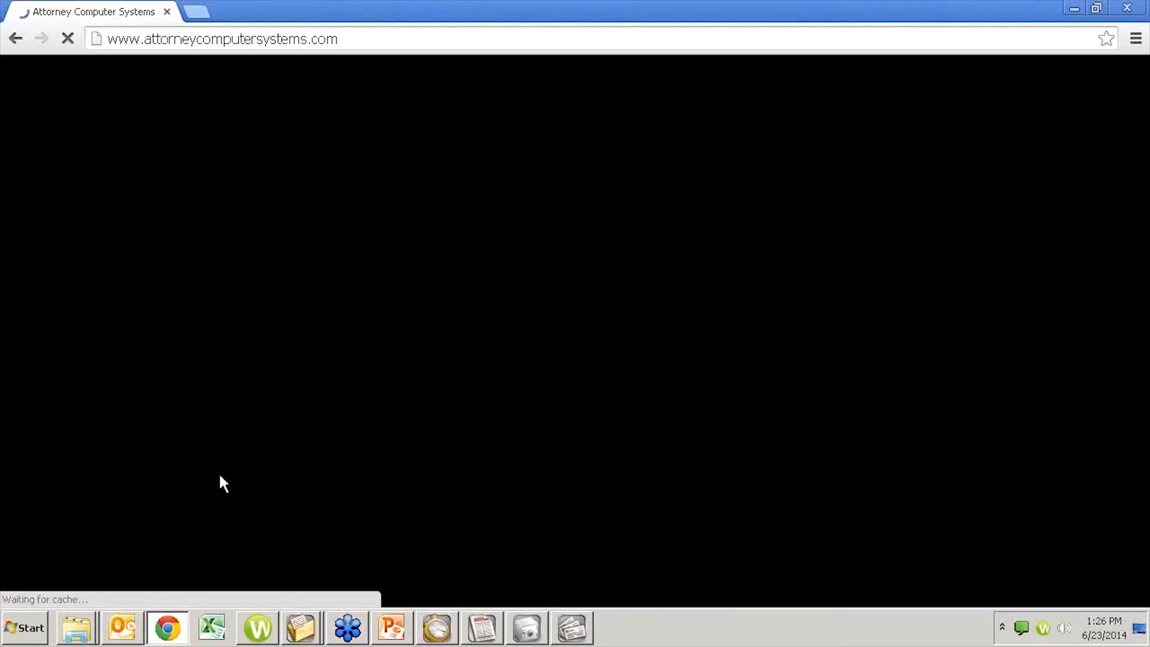
scroll(171, 498, down, 5)
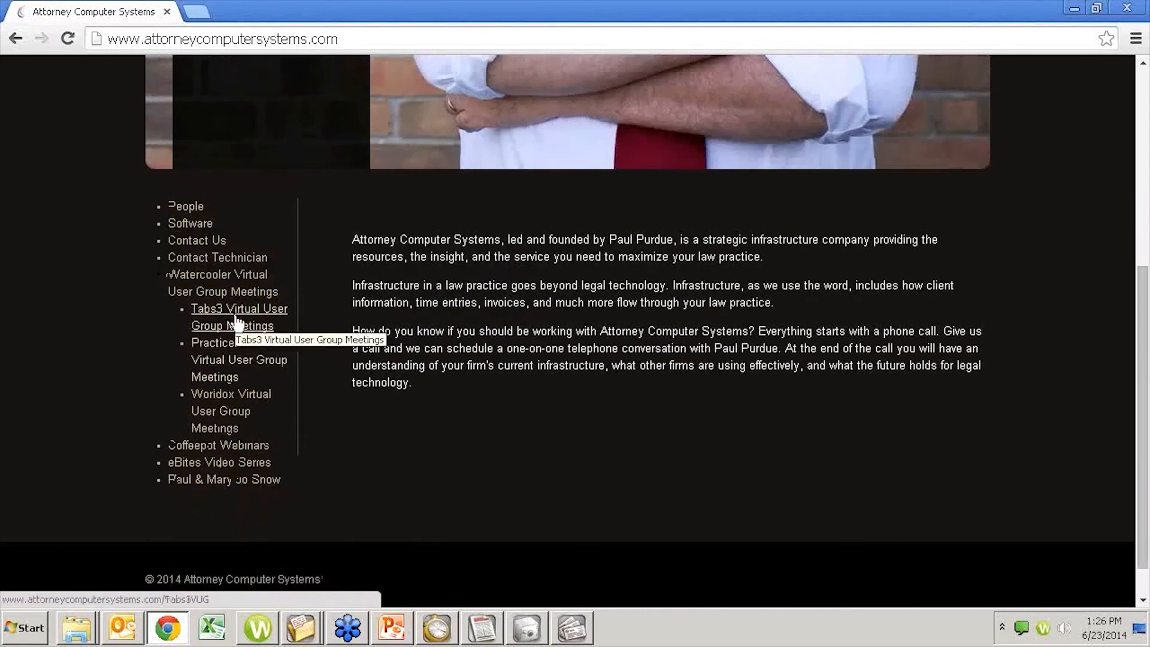
click(236, 318)
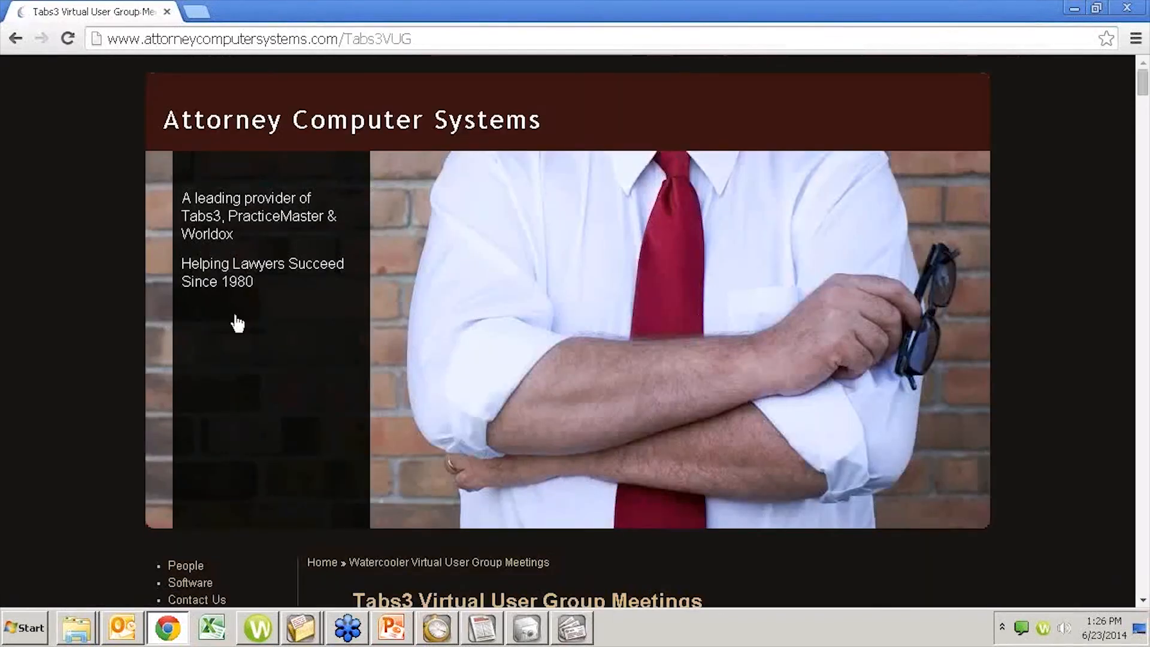
- Look through the June 23, 2014 session description and the earlier monthly recordings on the meetings page
scroll(489, 438, down, 7)
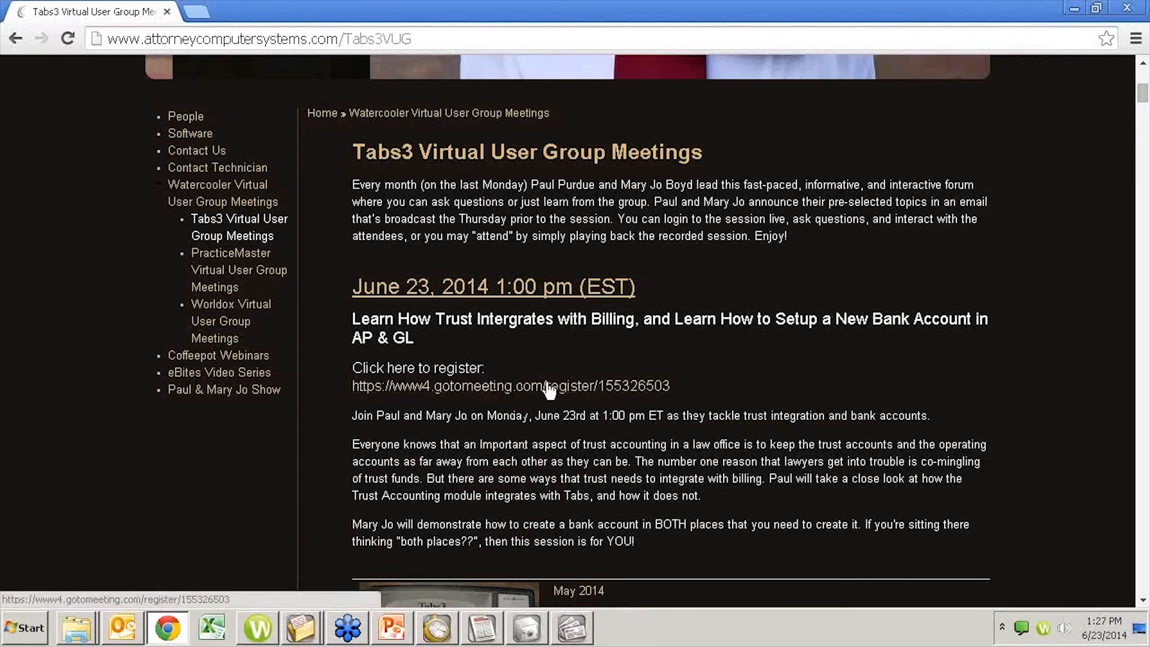
scroll(560, 444, down, 7)
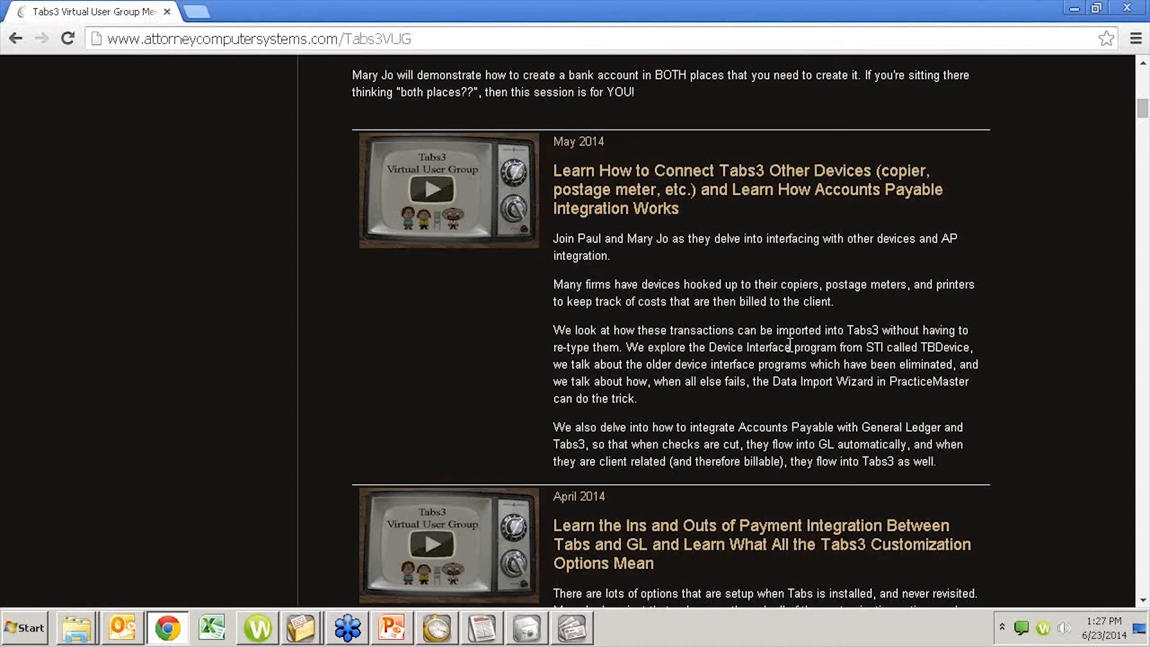
scroll(790, 344, down, 3)
scroll(790, 345, down, 5)
scroll(778, 348, up, 17)
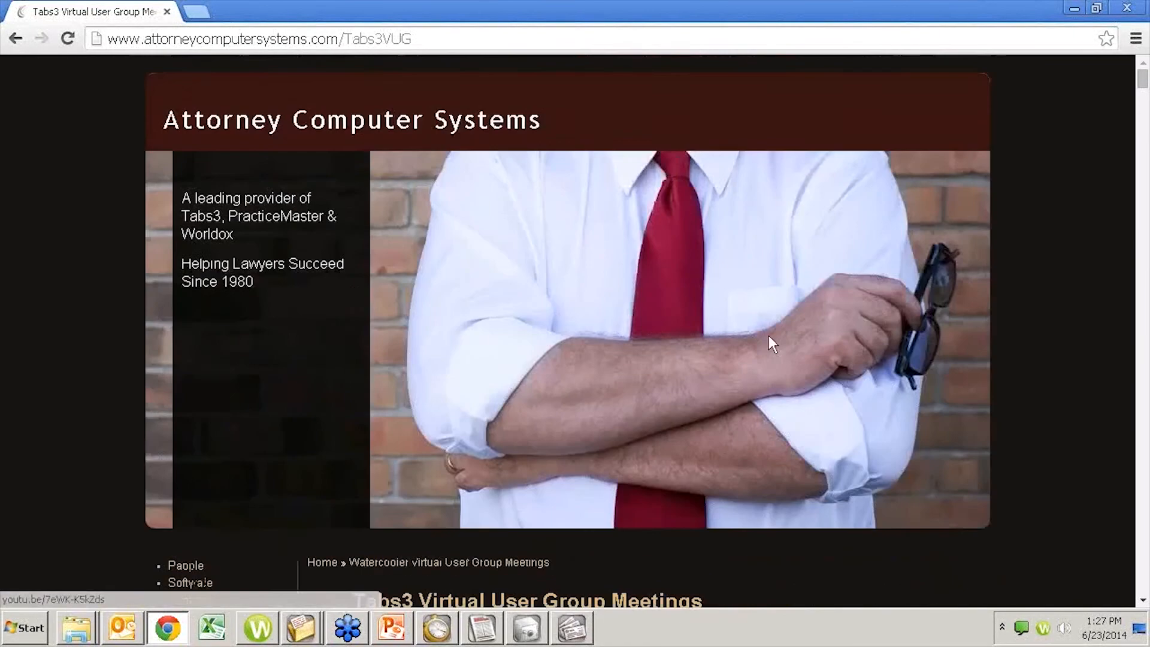
scroll(765, 345, down, 2)
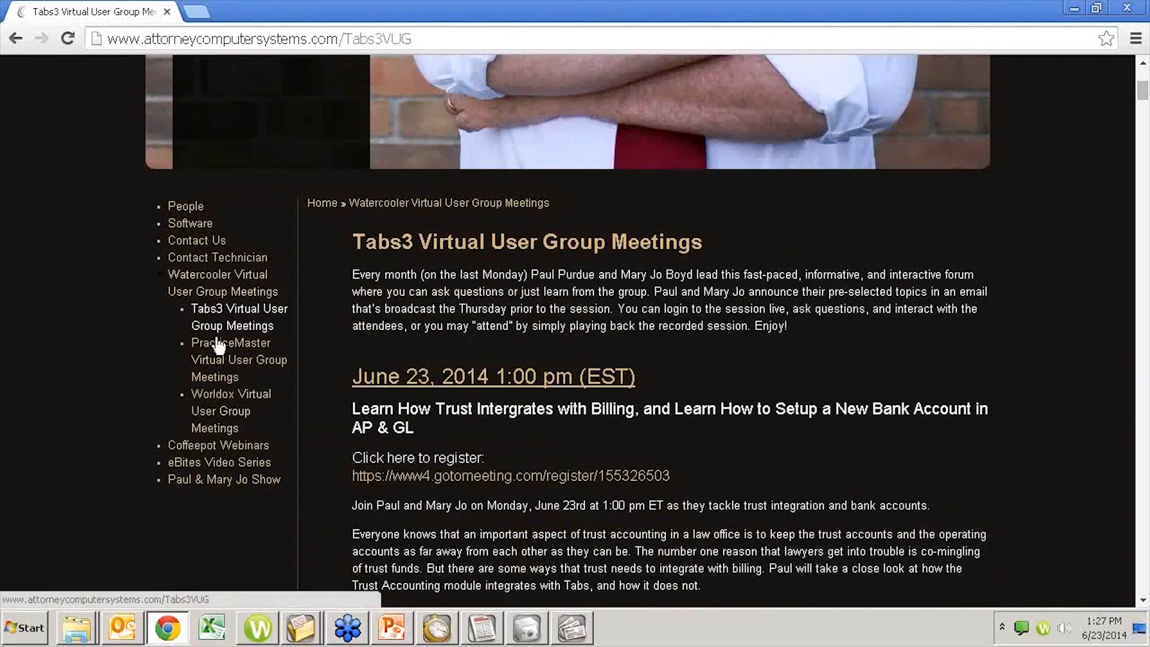